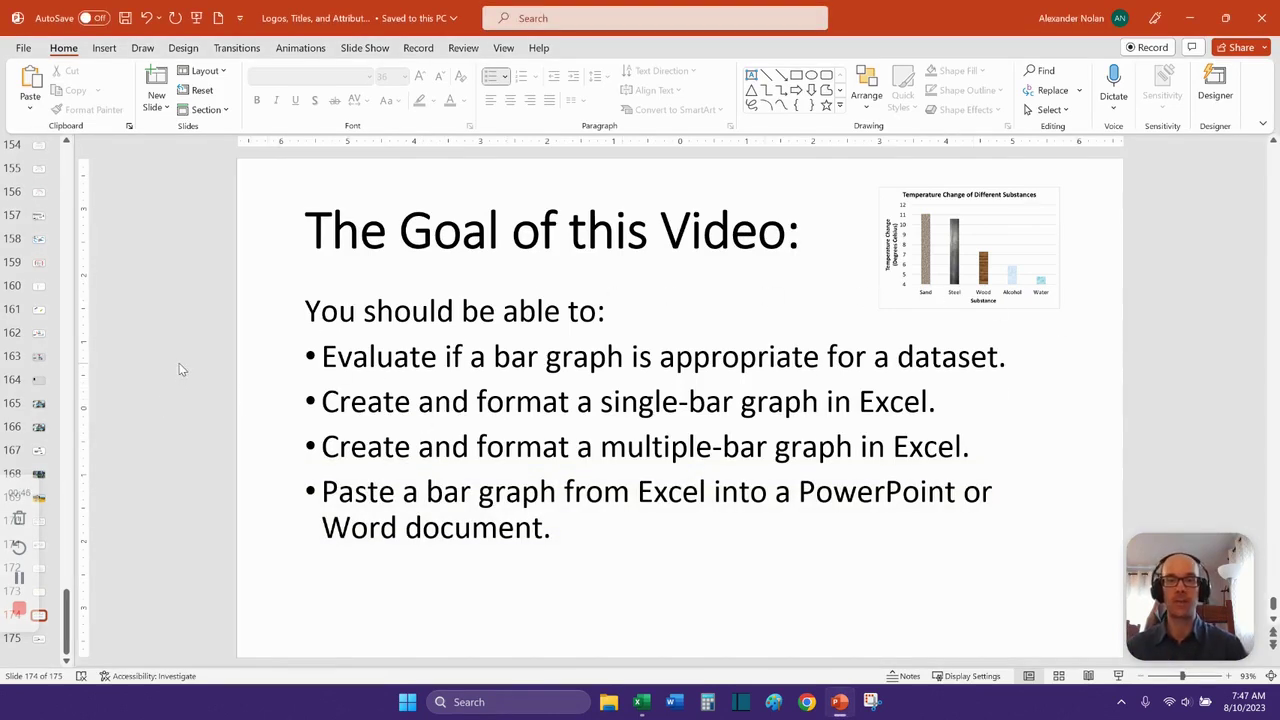
Go back to the goals slide 174 in PowerPoint, then switch to the Excel temperature workbook.
scroll(180, 370, "down", 1)
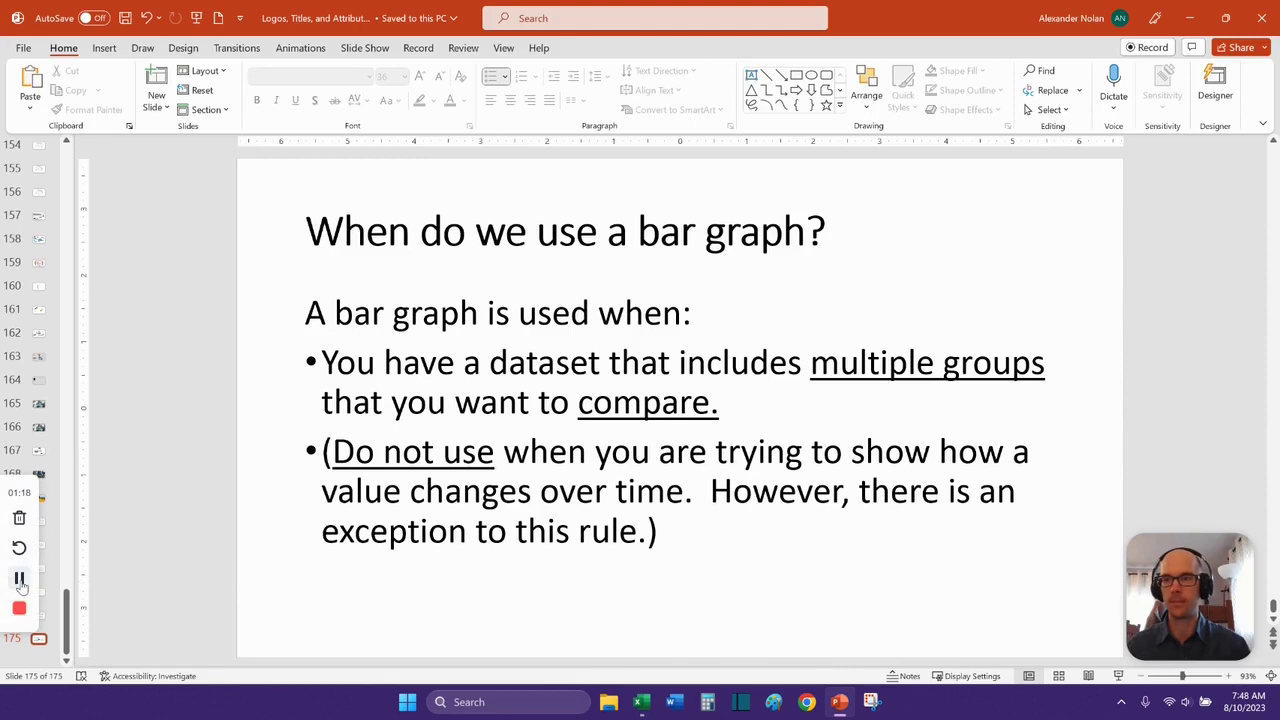
key("Page_Up")
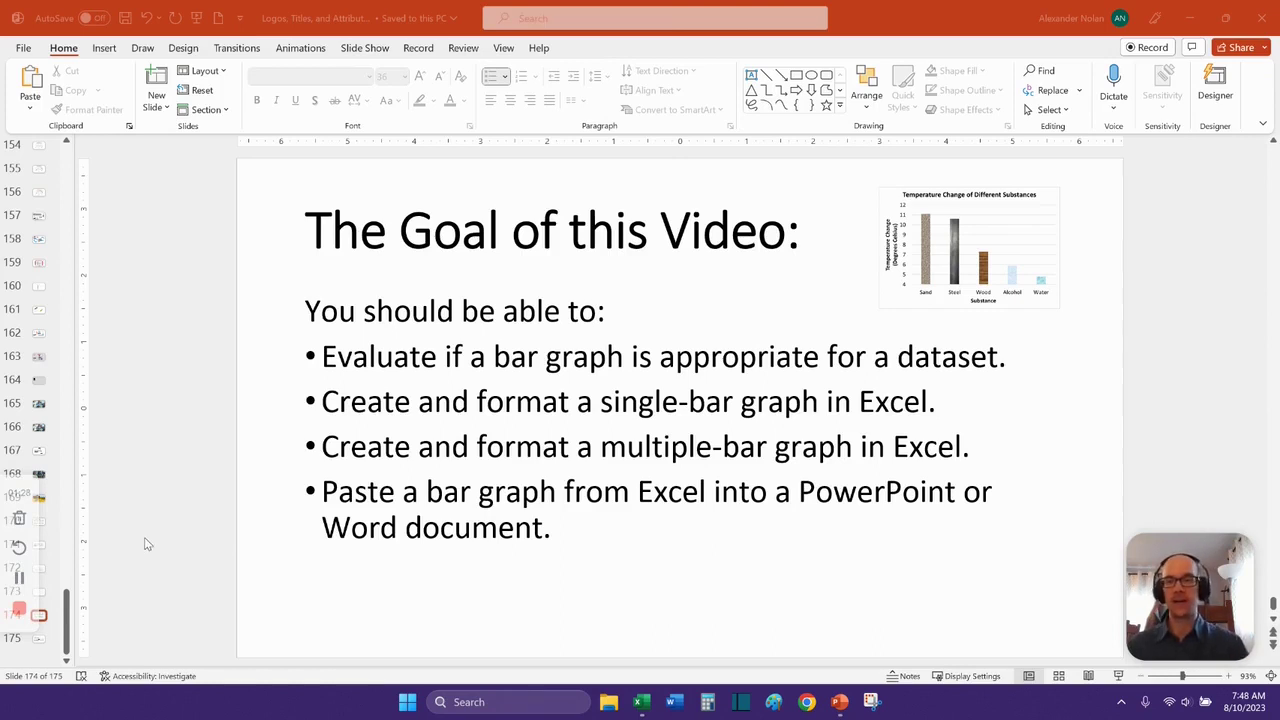
left_click(641, 701)
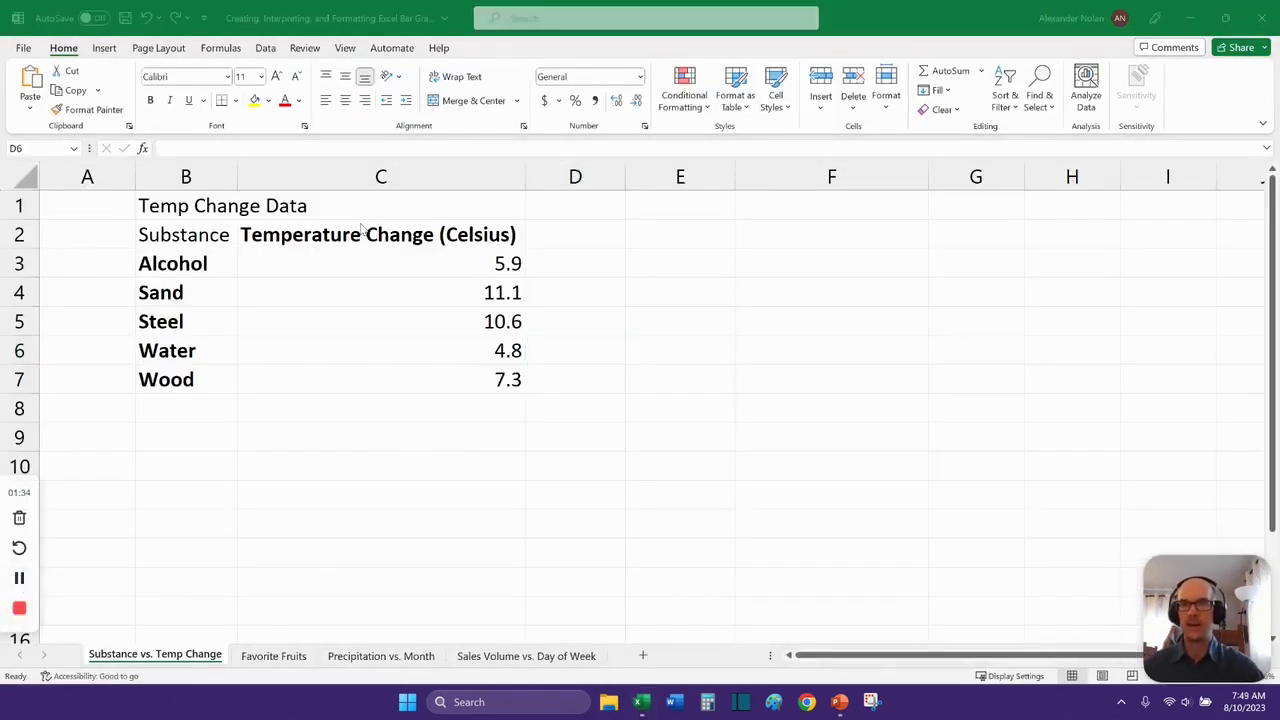
left_click_drag(186, 265, 189, 376)
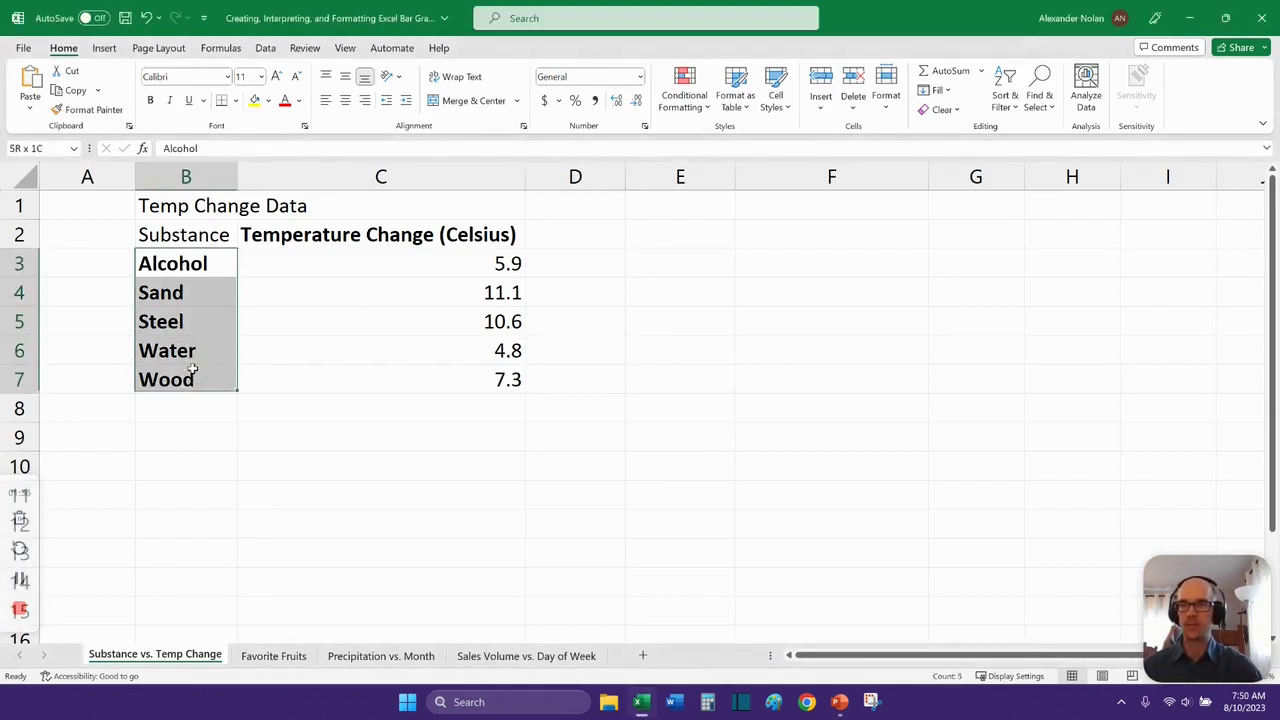
left_click_drag(430, 266, 437, 374)
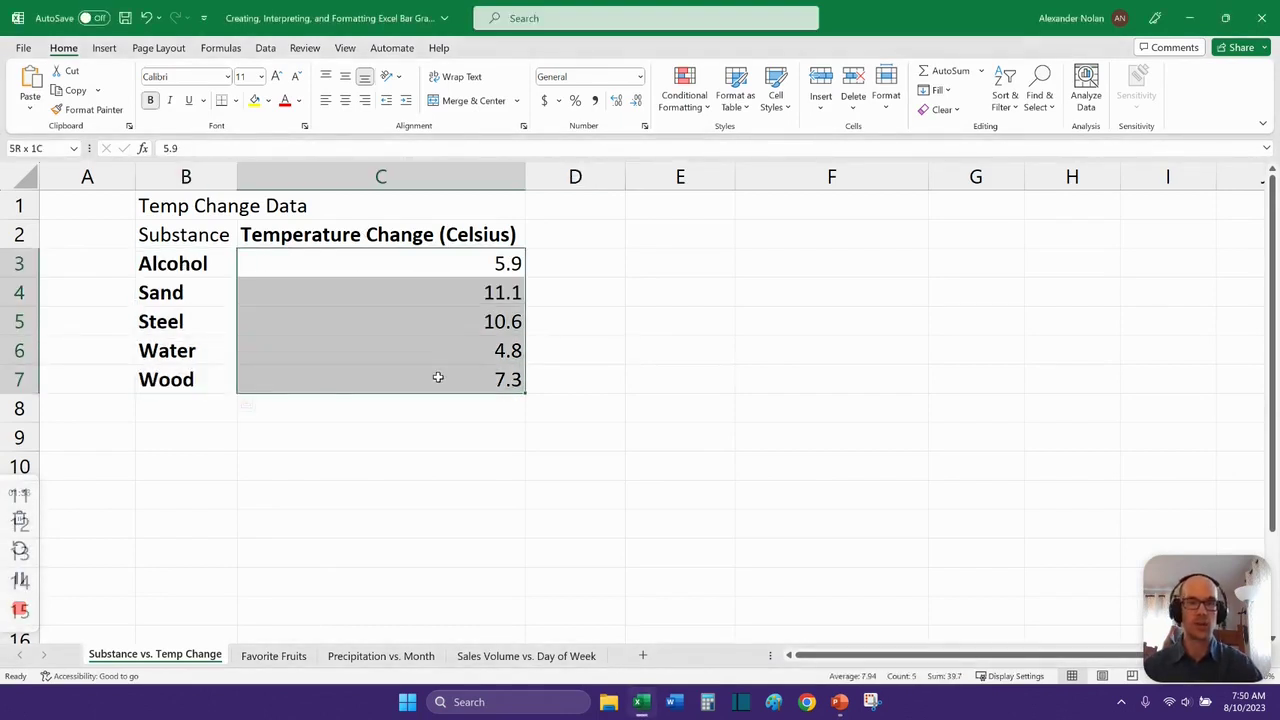
left_click_drag(188, 256, 205, 383)
left_click(180, 265)
left_click(178, 292)
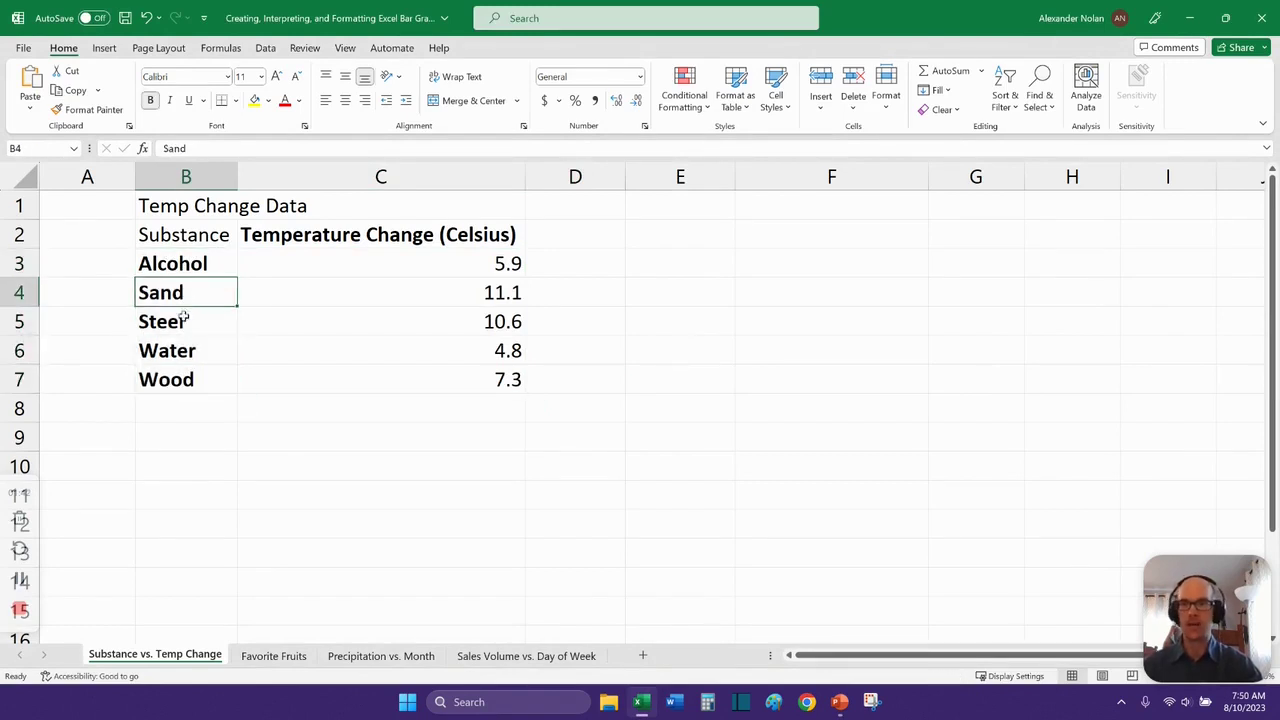
left_click(185, 322)
left_click(185, 349)
left_click(186, 380)
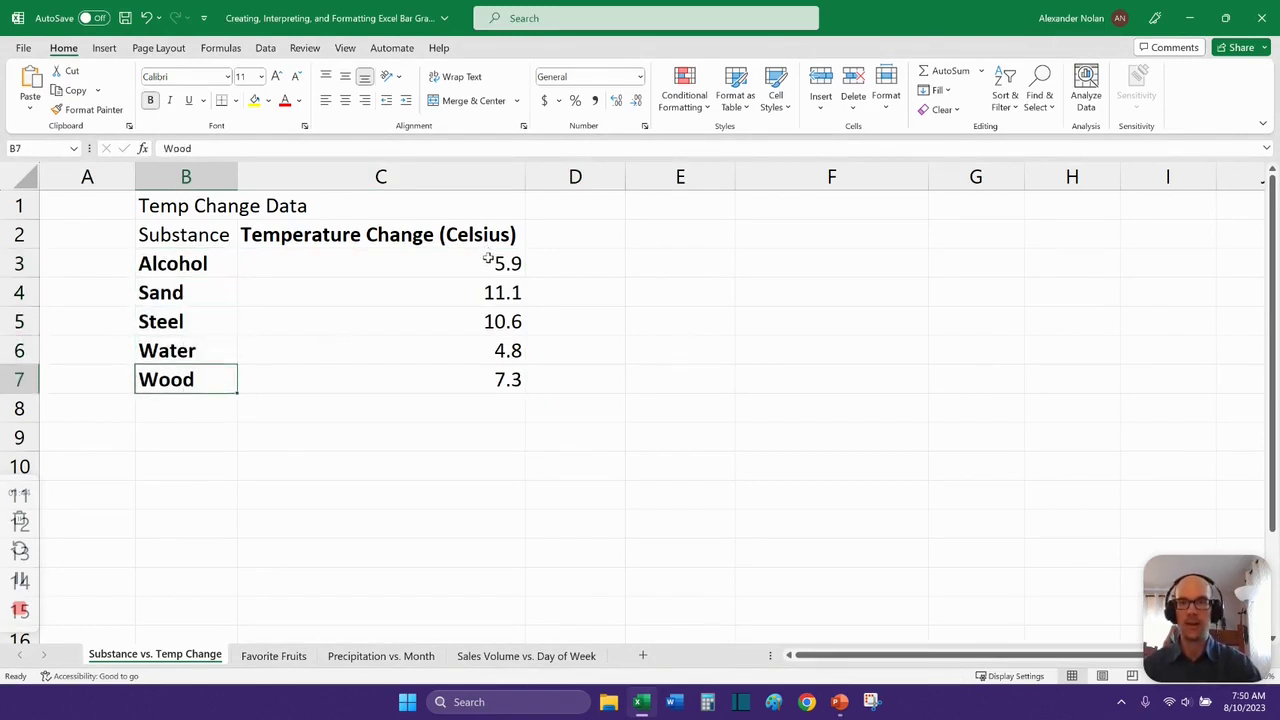
left_click(488, 262)
left_click(488, 300)
left_click(334, 268)
left_click(205, 265)
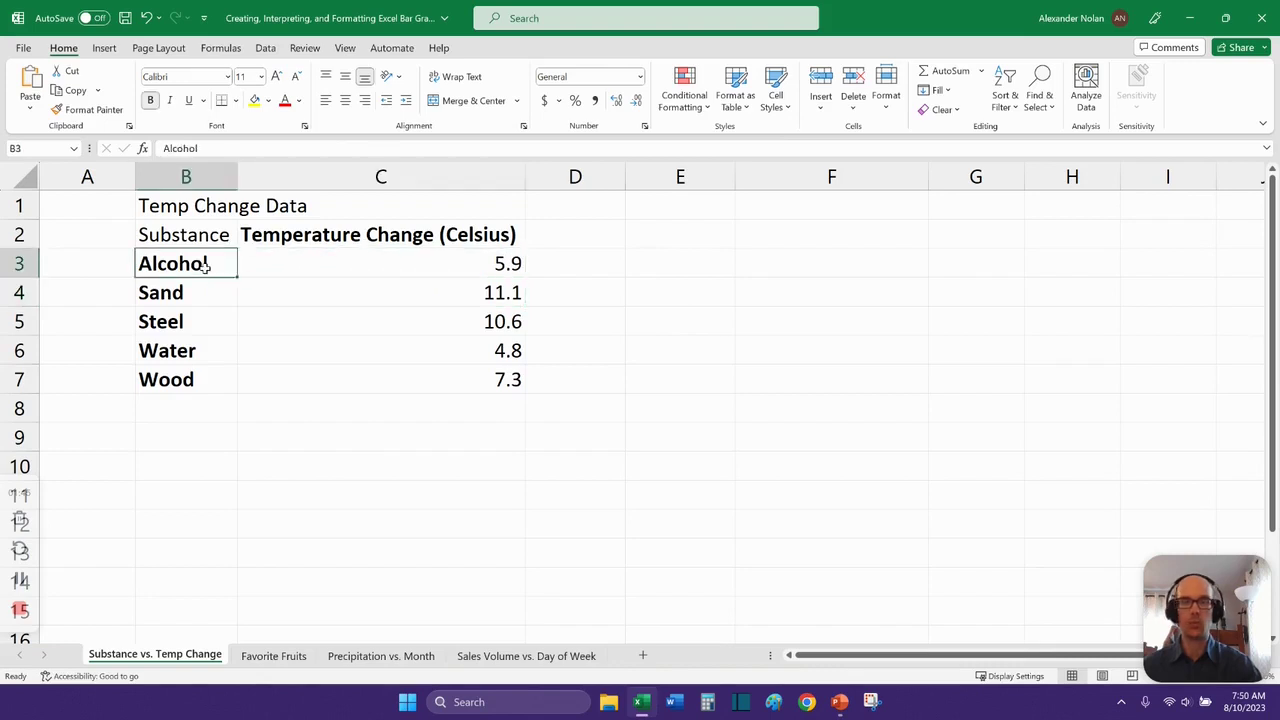
left_click(325, 295)
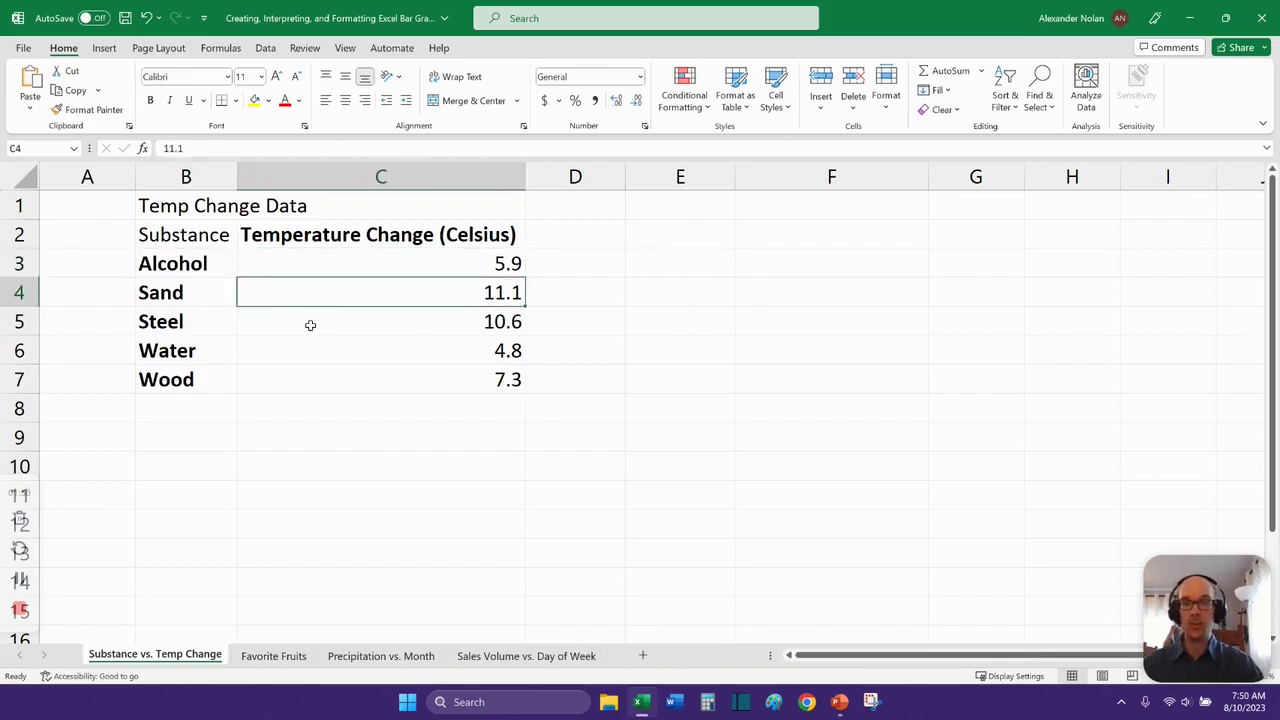
left_click(310, 325)
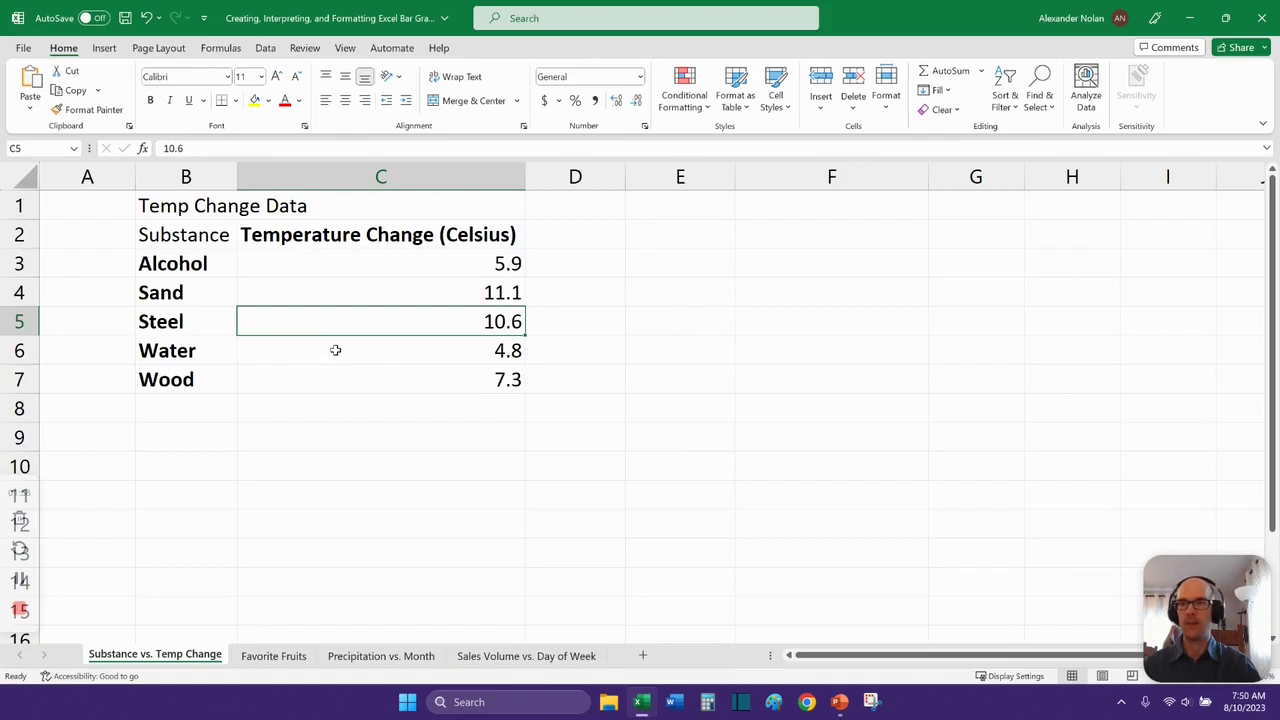
left_click(310, 273)
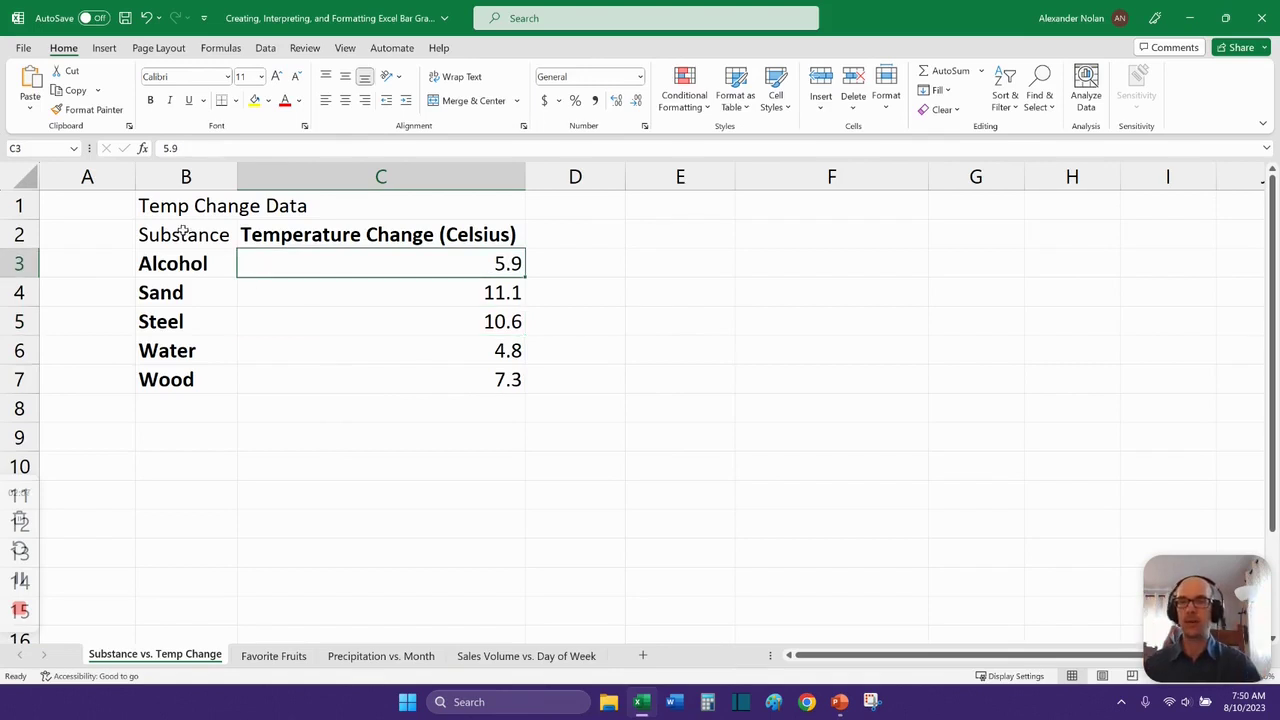
left_click_drag(183, 232, 180, 386)
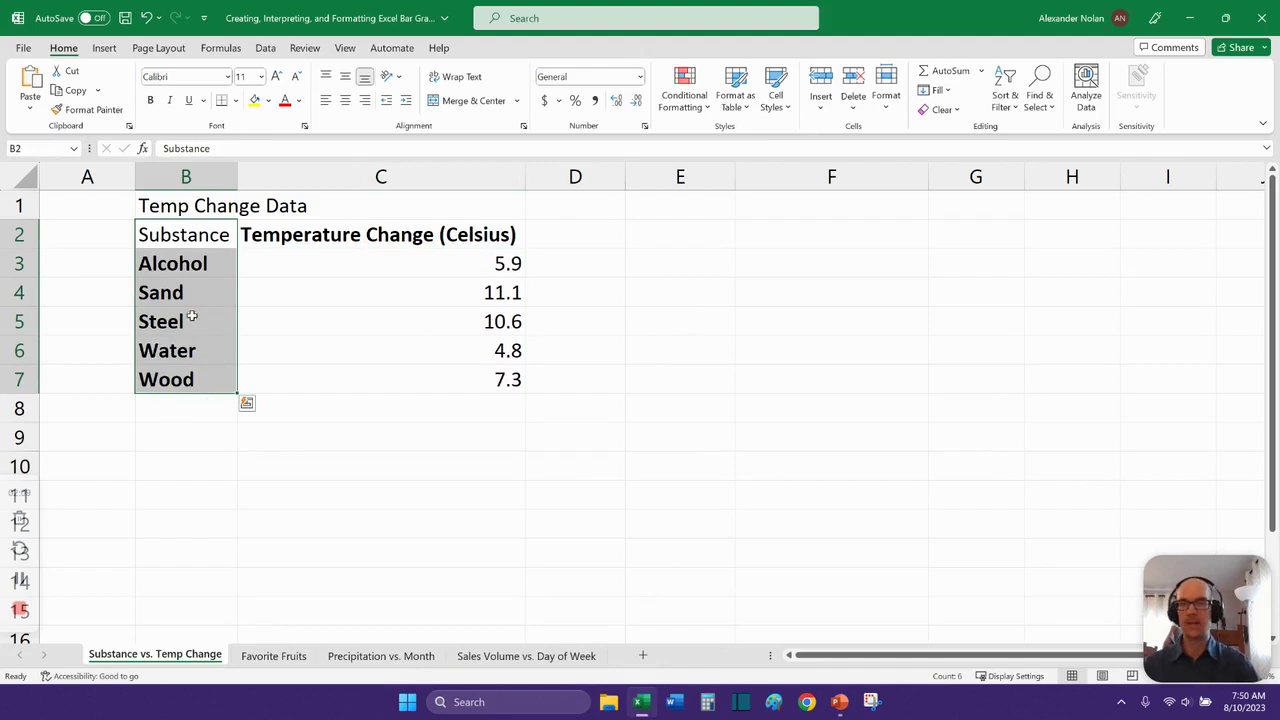
left_click(162, 230)
left_click_drag(456, 240, 451, 380)
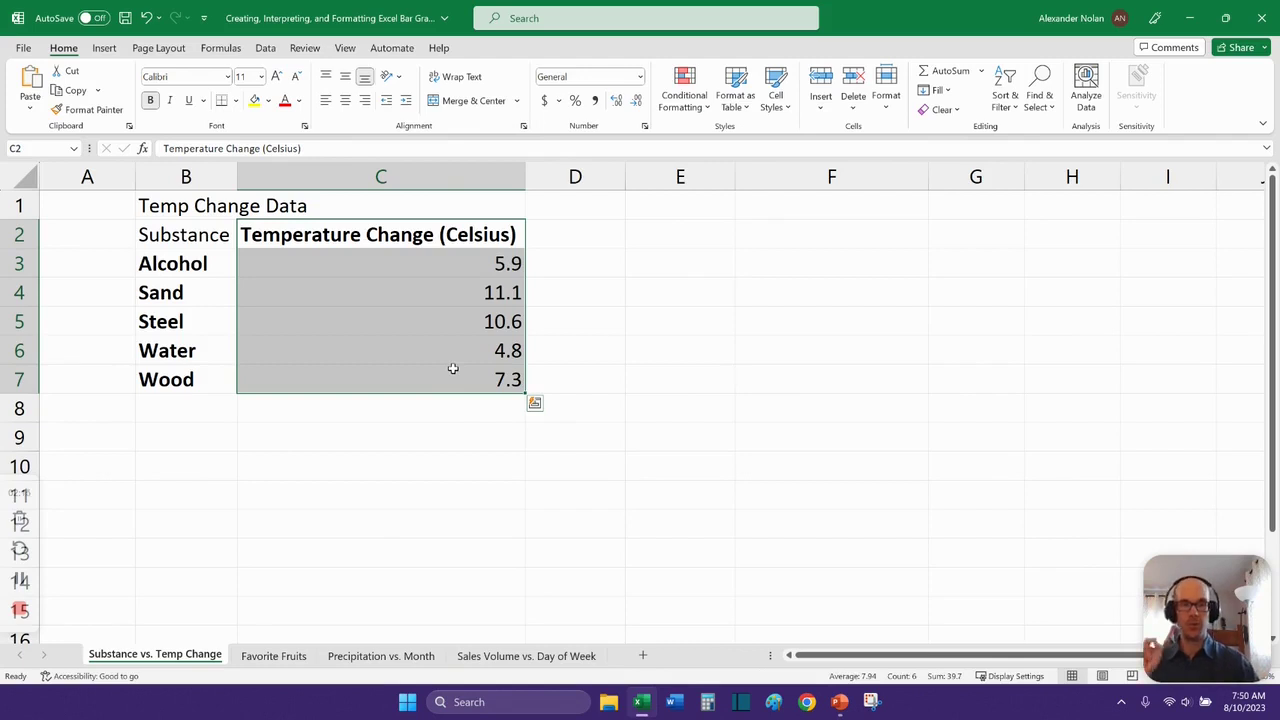
left_click(426, 326)
left_click(461, 274)
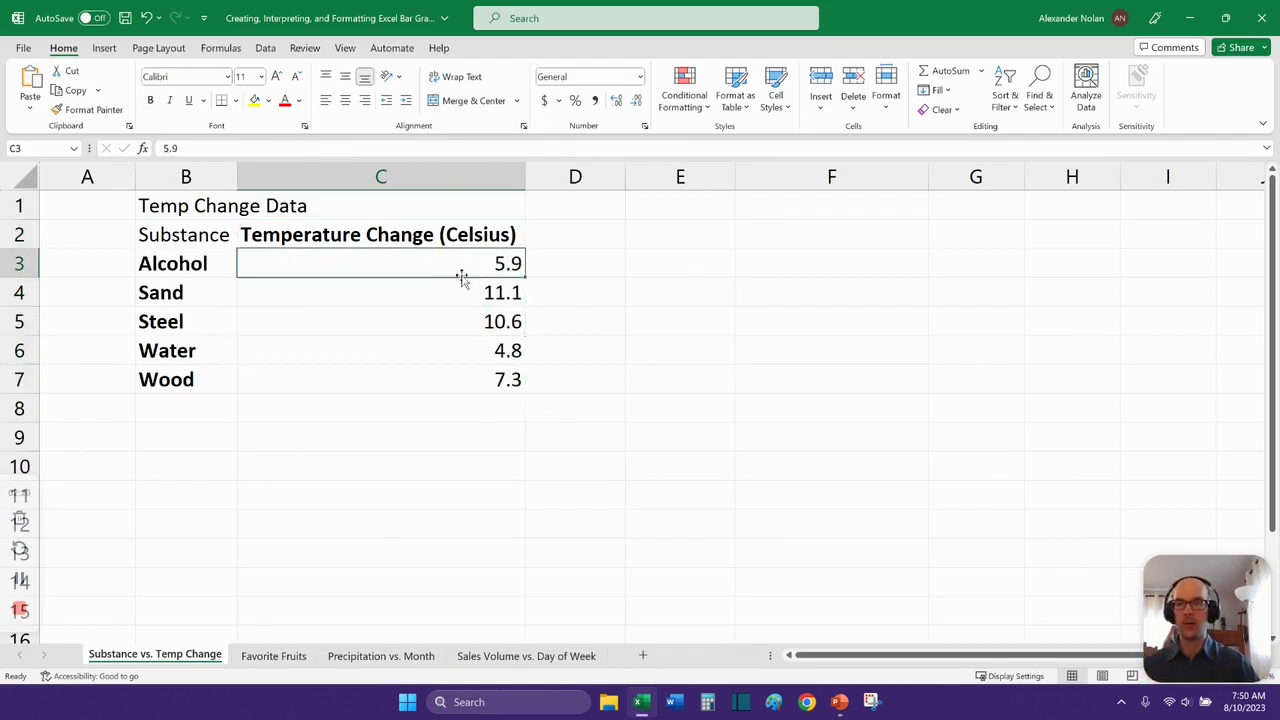
left_click(228, 148)
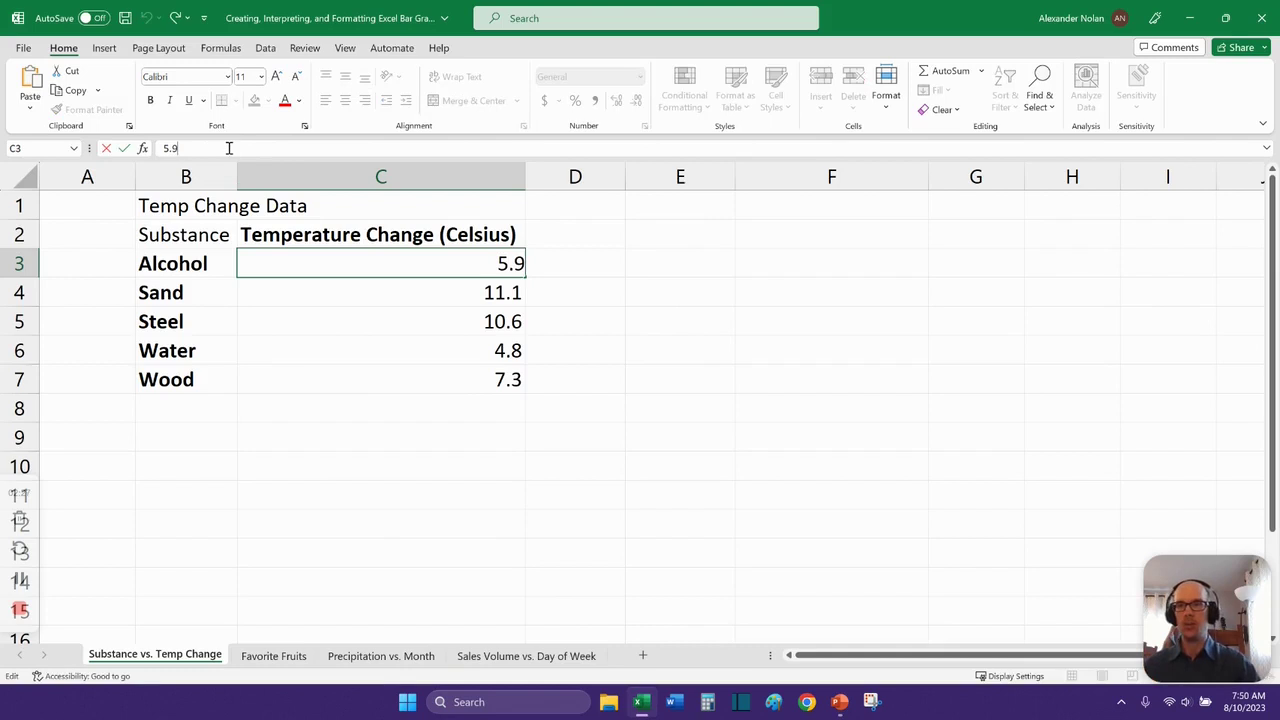
type("C")
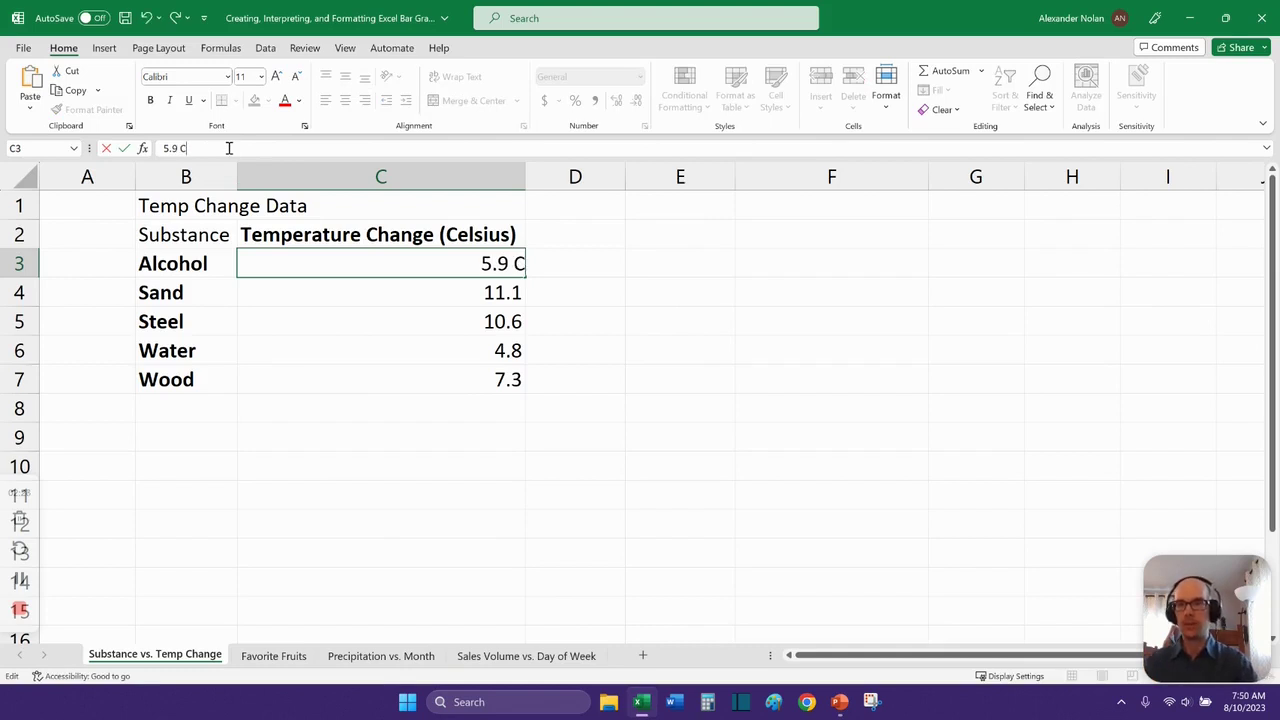
left_click(578, 310)
left_click(276, 264)
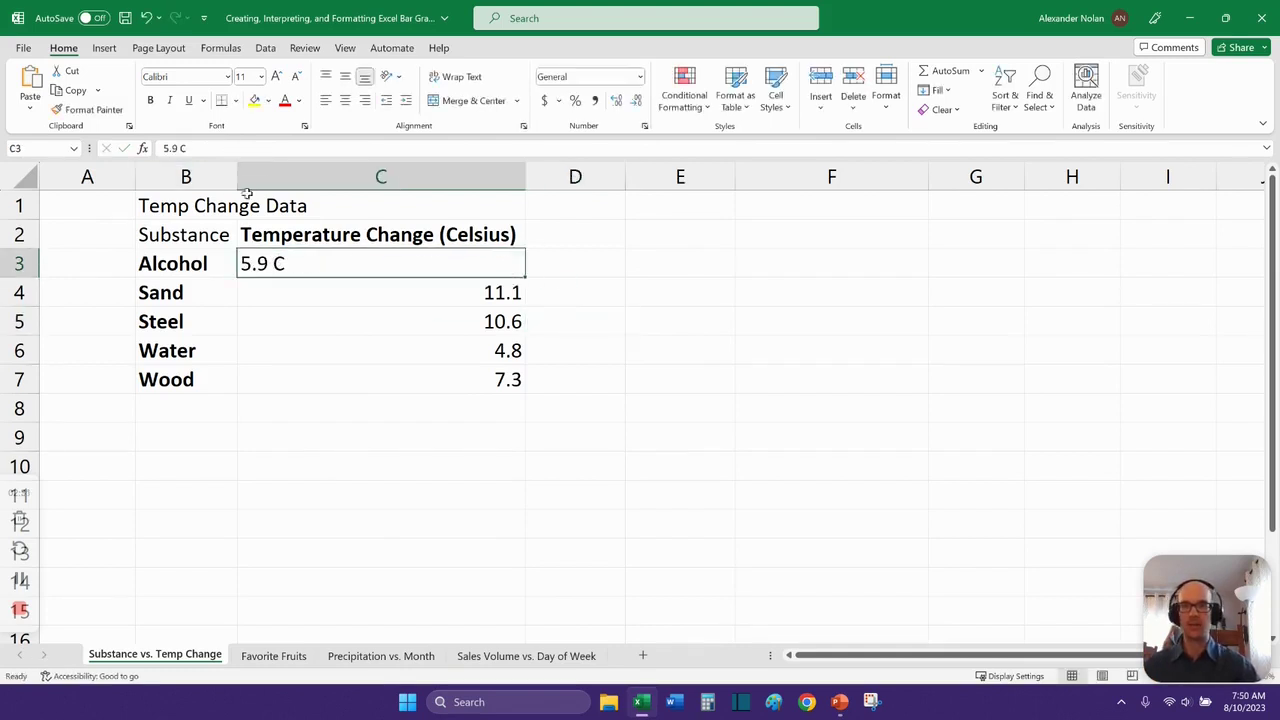
left_click(239, 147)
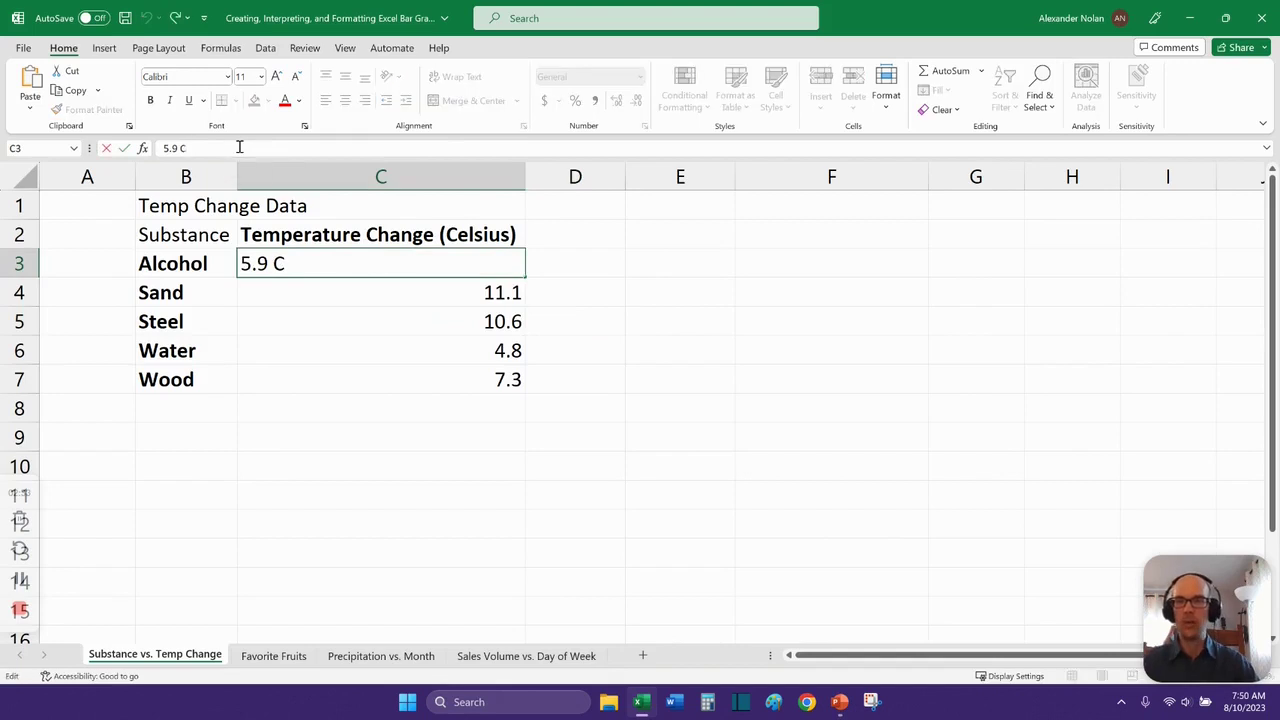
key("BackSpace")
key("BackSpace")
left_click(586, 284)
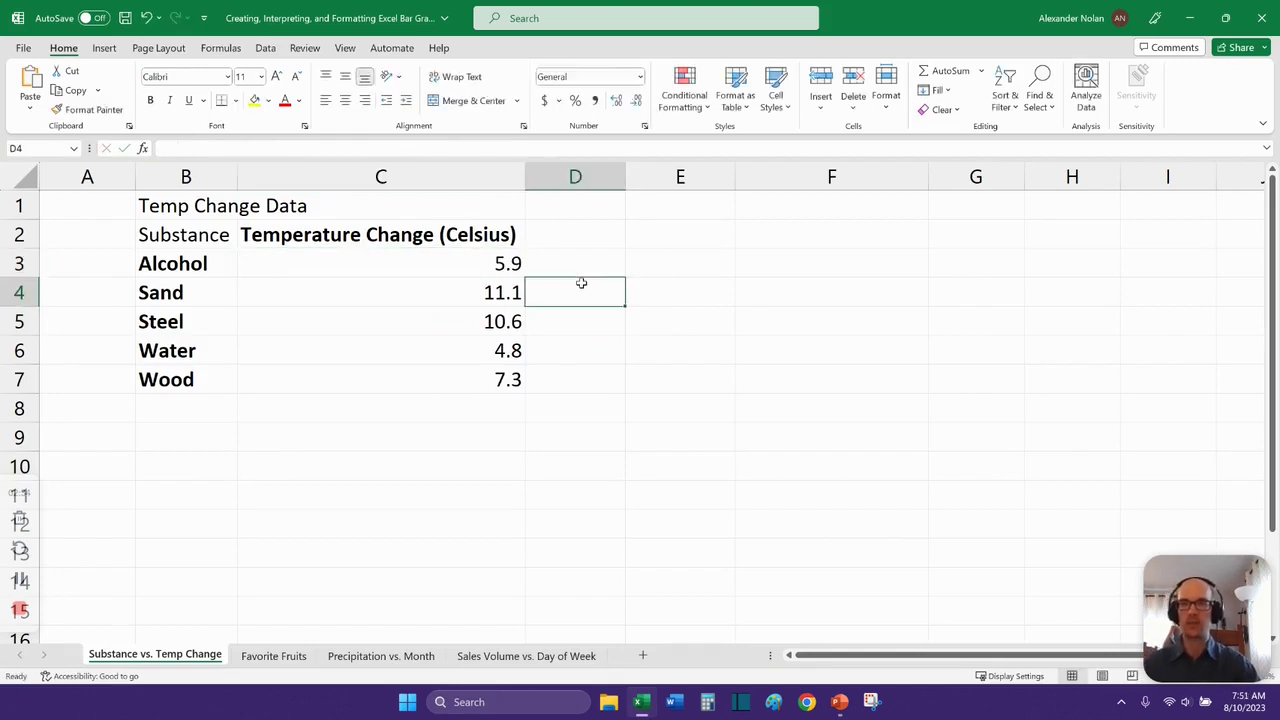
left_click(221, 261)
Select the Substance table B2:C7 and insert a 2-D Clustered Column chart.
left_click_drag(221, 261, 414, 380)
left_click(362, 423)
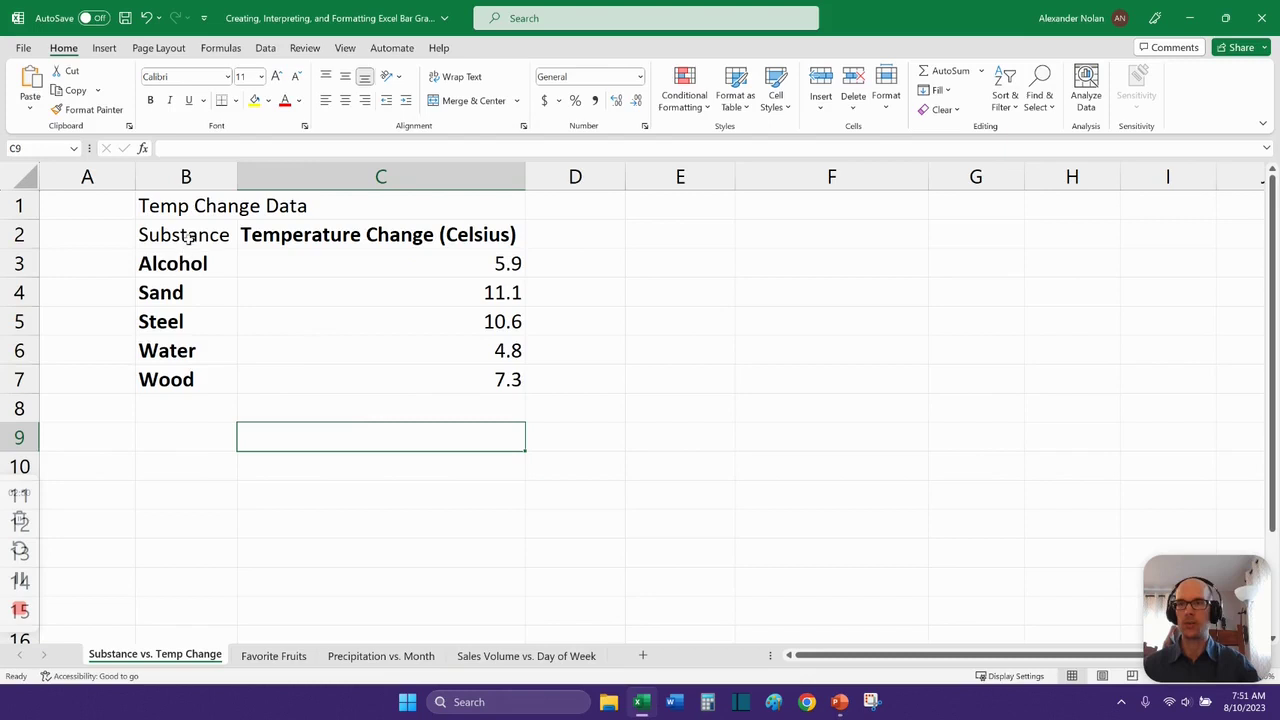
left_click_drag(186, 234, 400, 406)
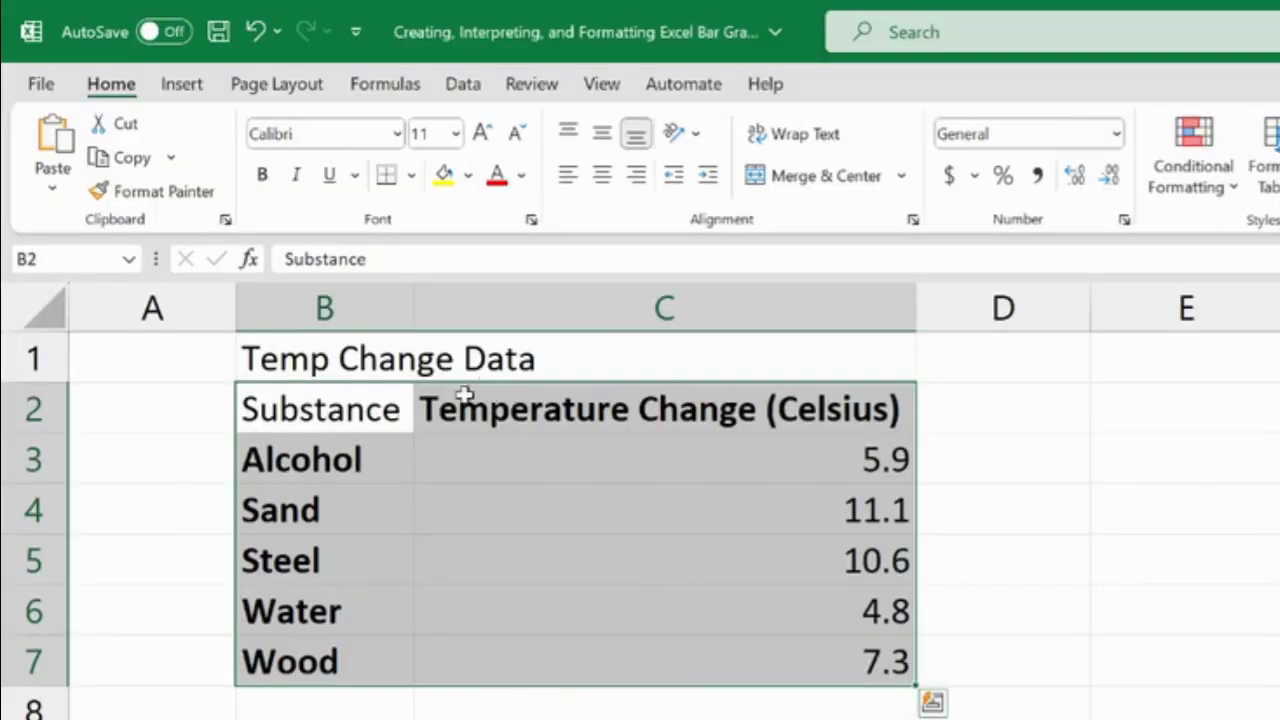
left_click(183, 88)
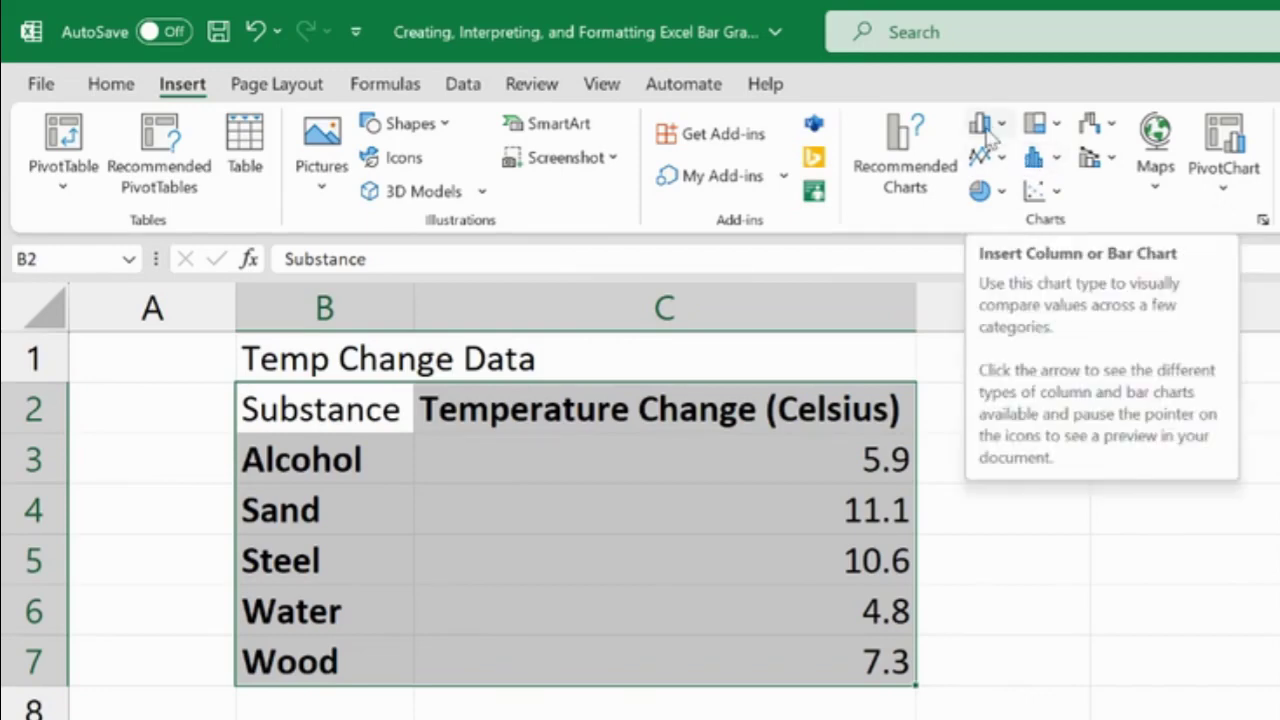
left_click(1004, 124)
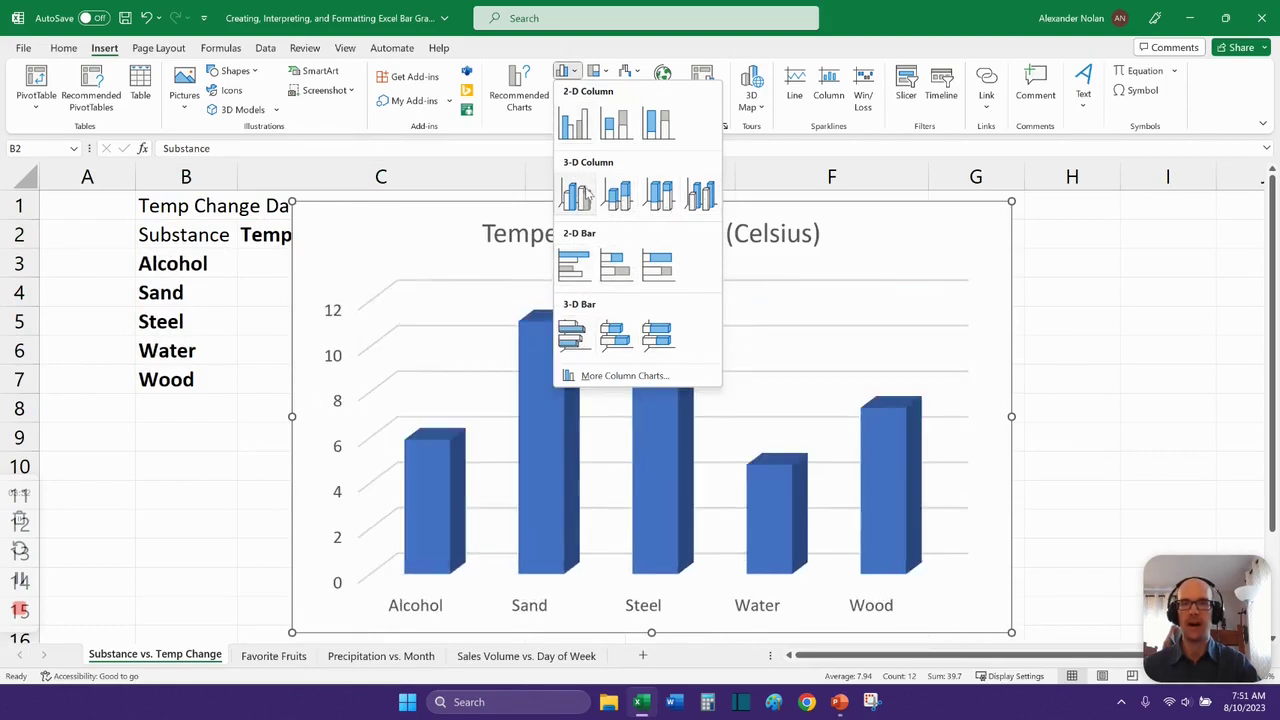
left_click(576, 122)
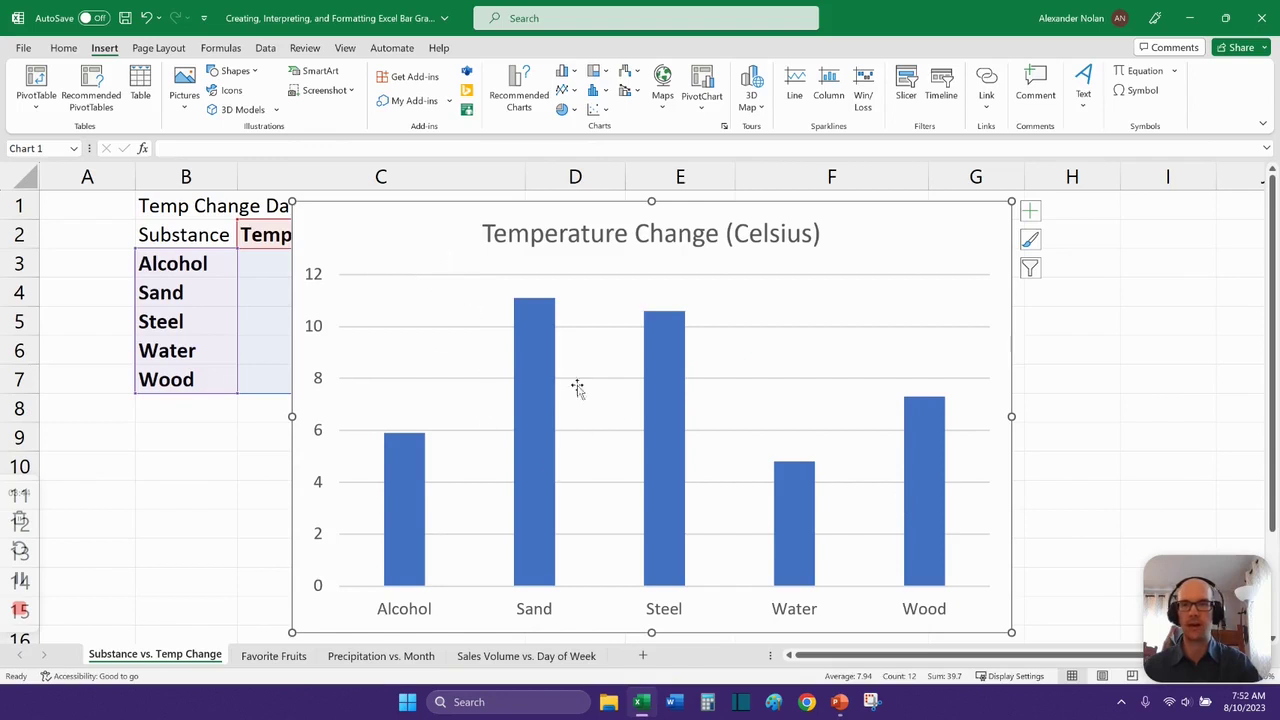
Place the chart to the right of the data table and reselect it.
left_click(18, 578)
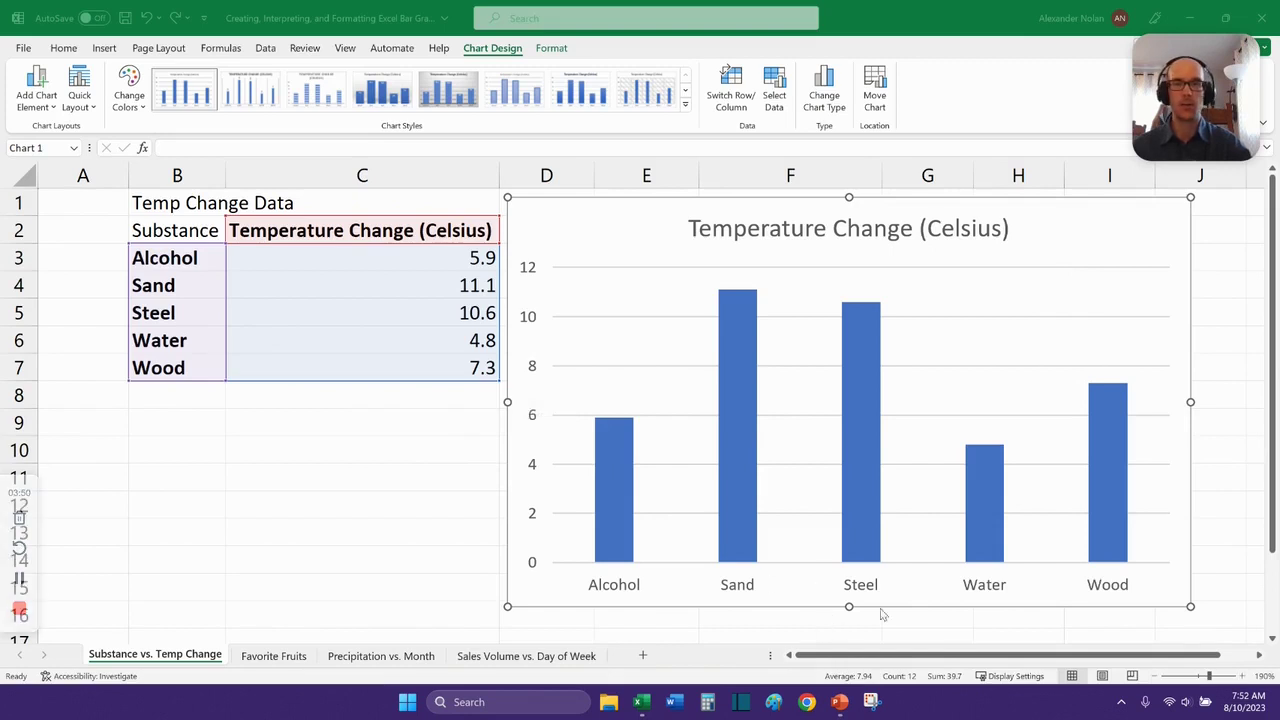
left_click(1152, 222)
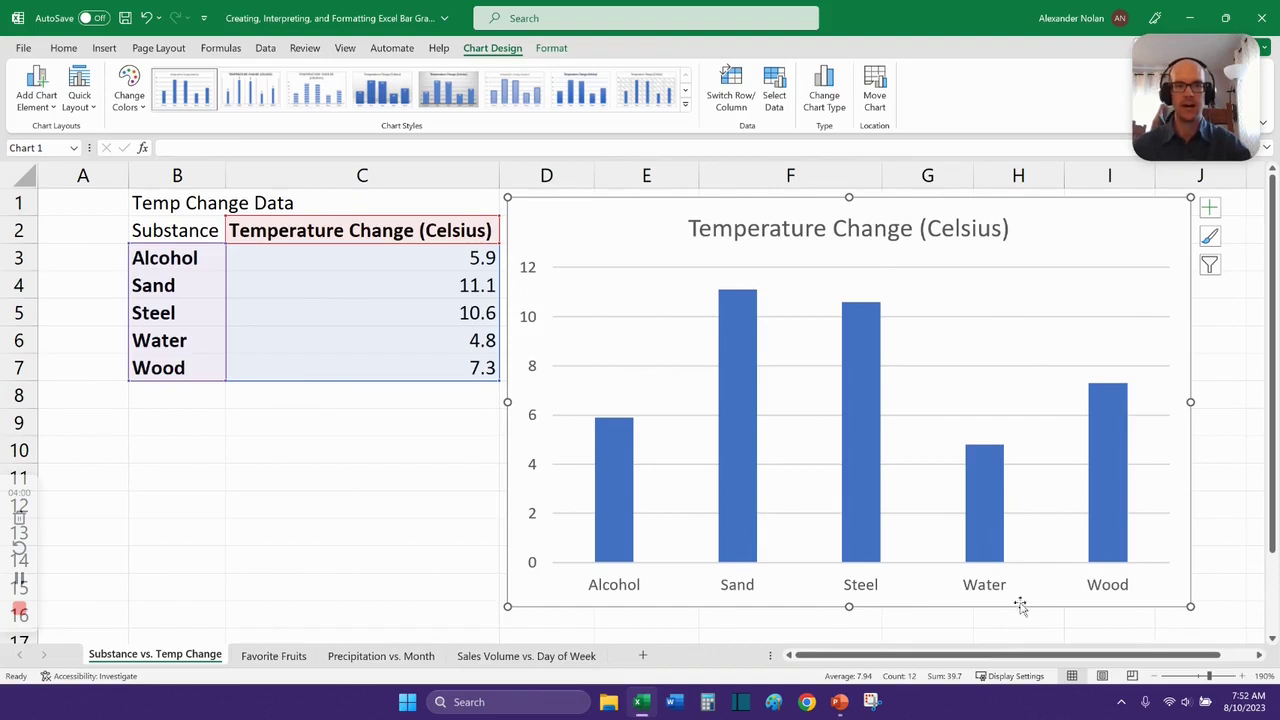
Add axis titles to the chart and replace the horizontal axis placeholder text.
left_click(1210, 208)
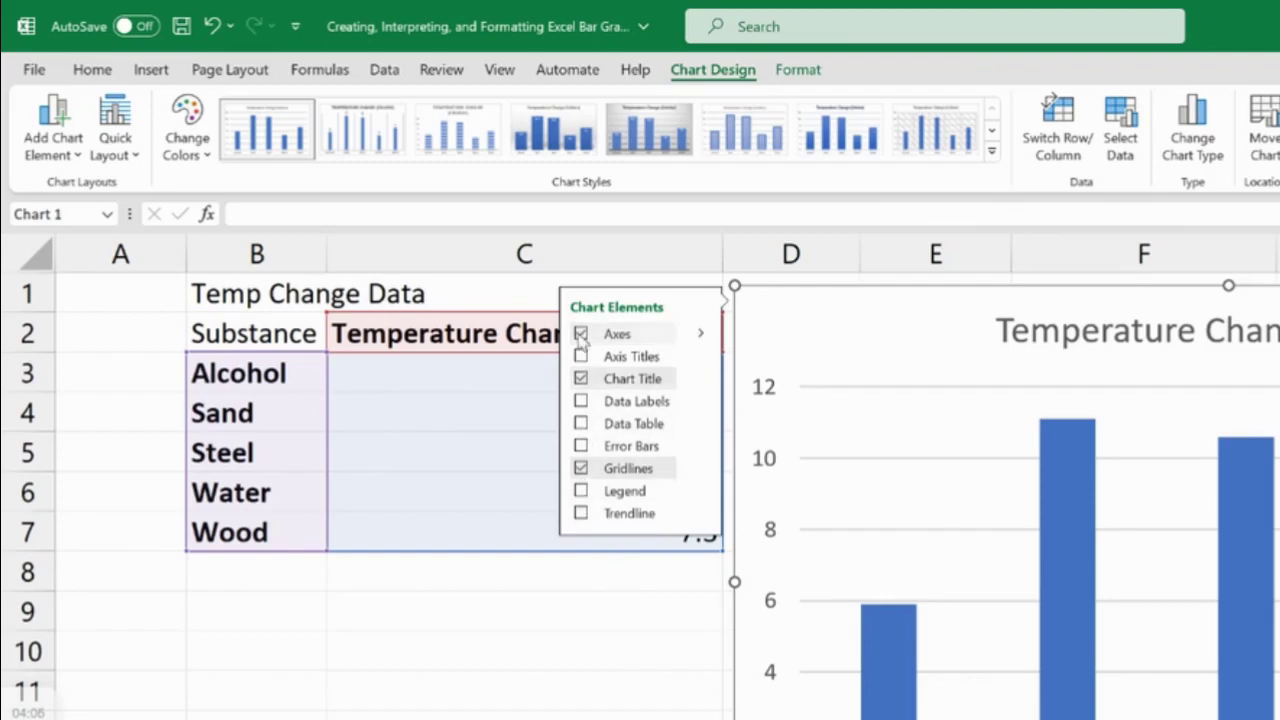
left_click(582, 358)
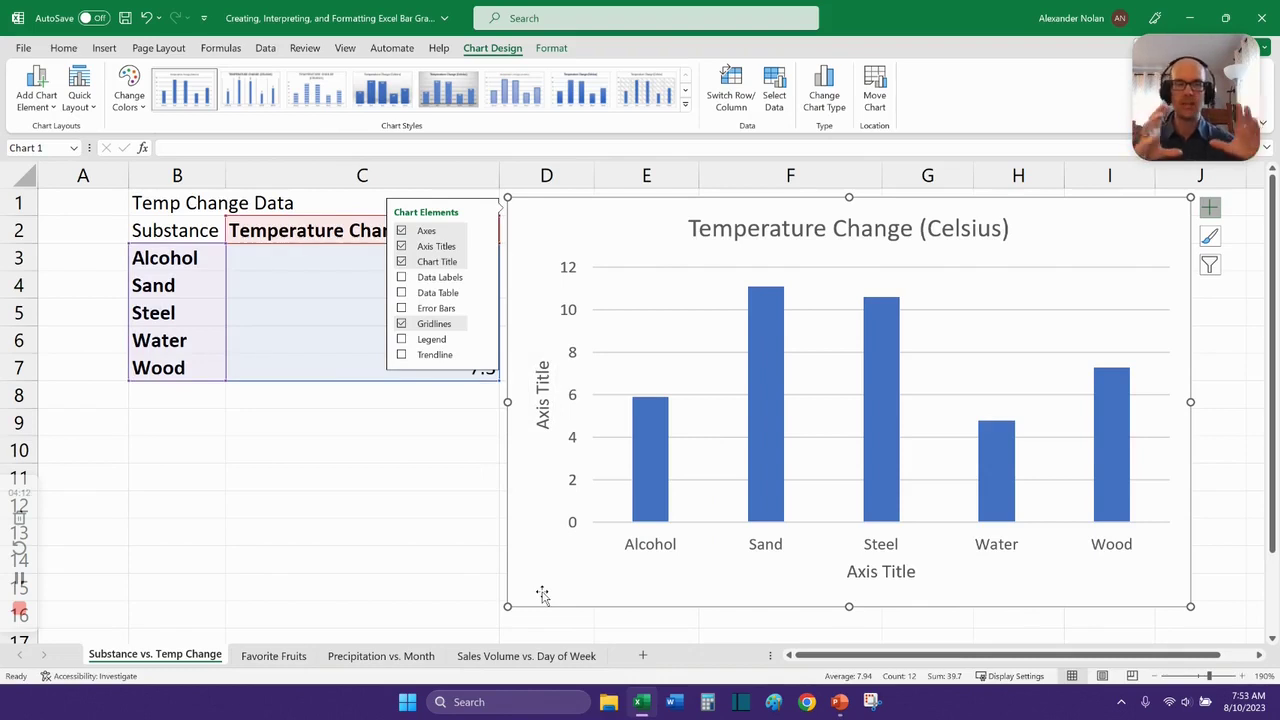
left_click(859, 578)
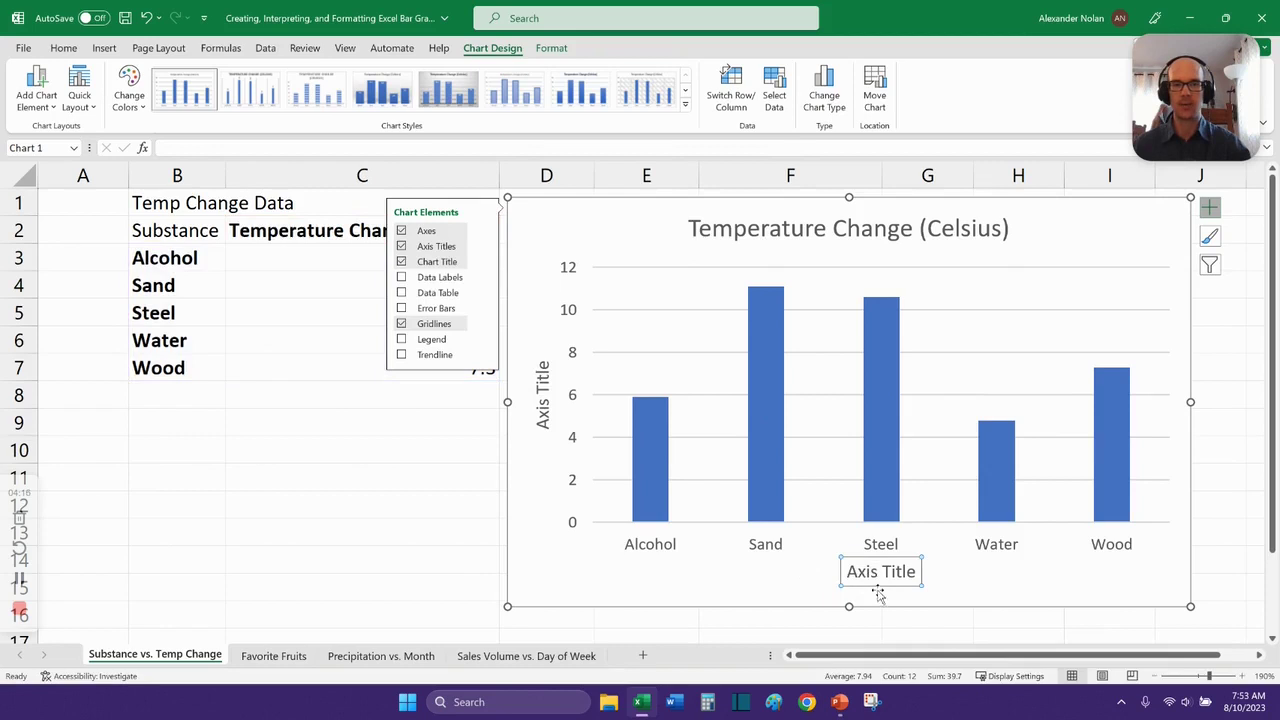
left_click(869, 580)
left_click_drag(849, 574, 962, 572)
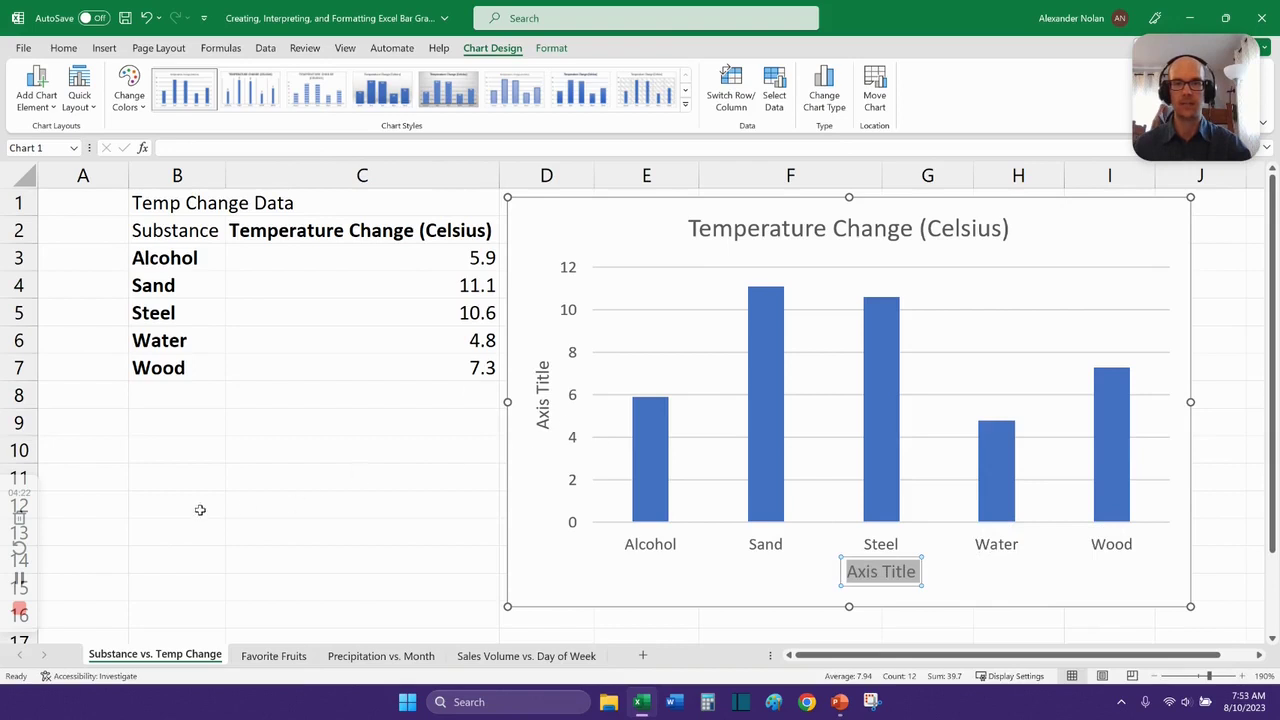
left_click(19, 580)
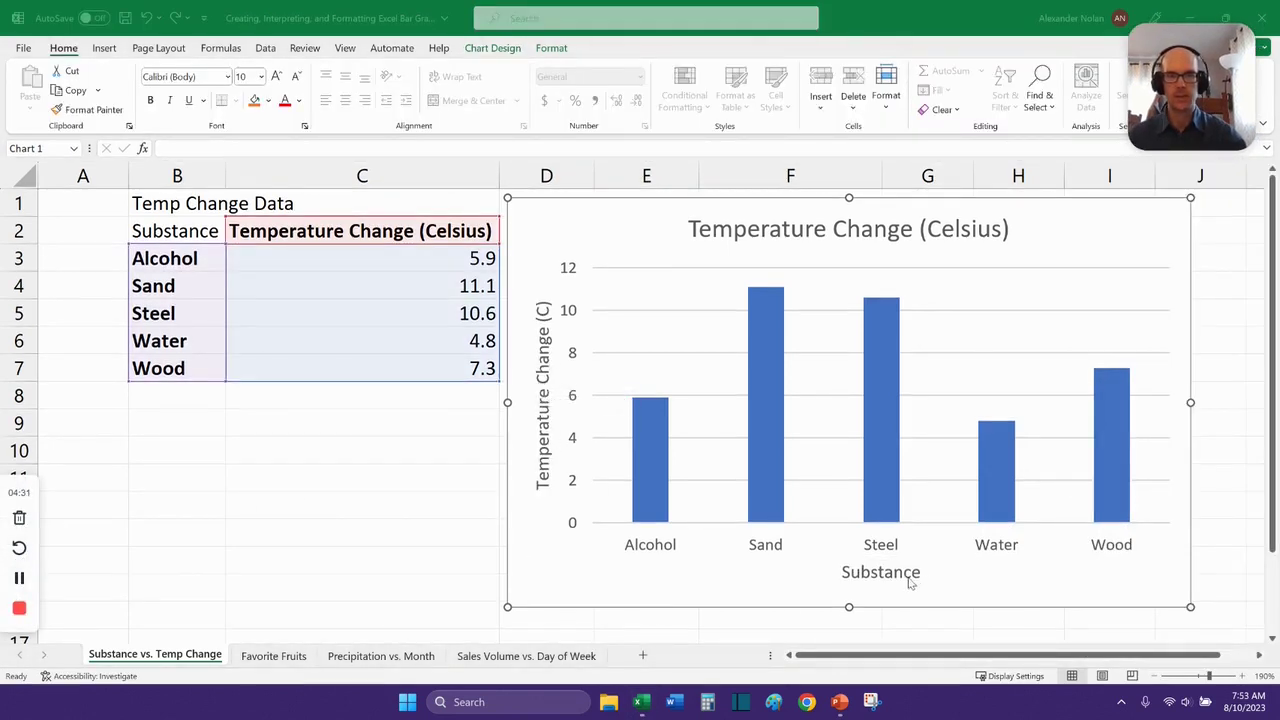
Replace the chart title text with 'Temperature Change by Group'.
left_click(771, 228)
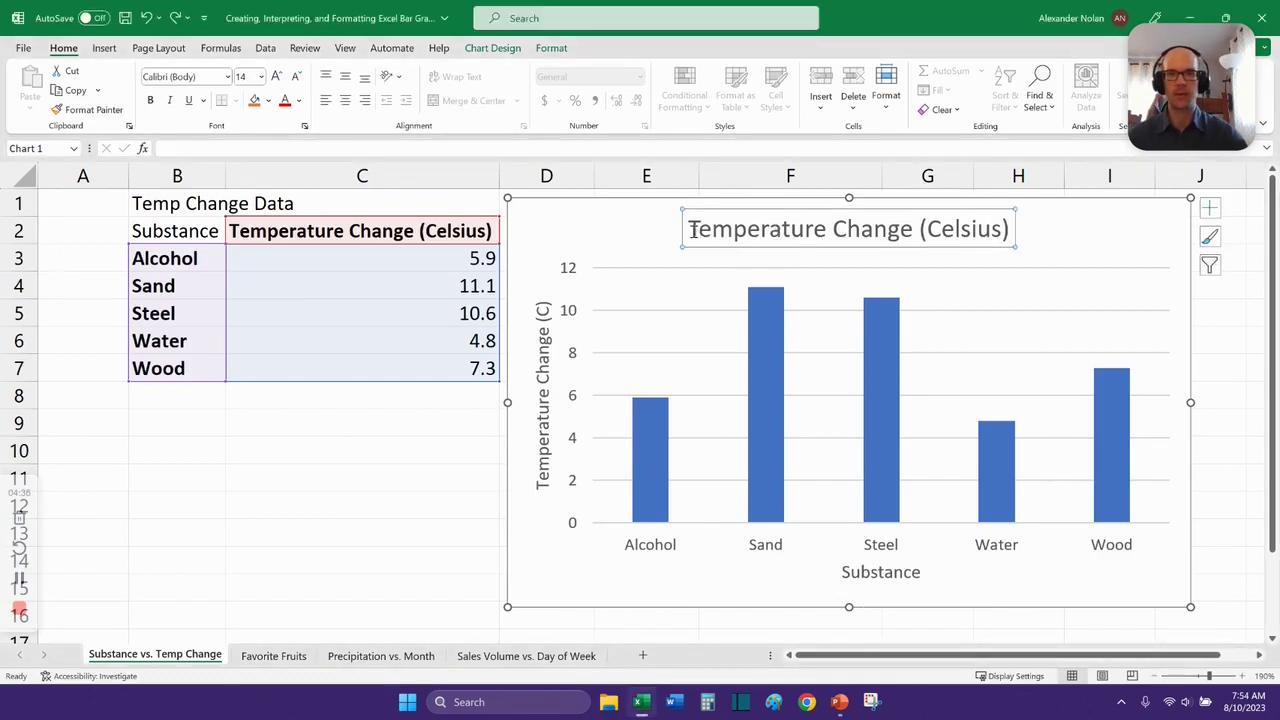
left_click_drag(693, 229, 1030, 240)
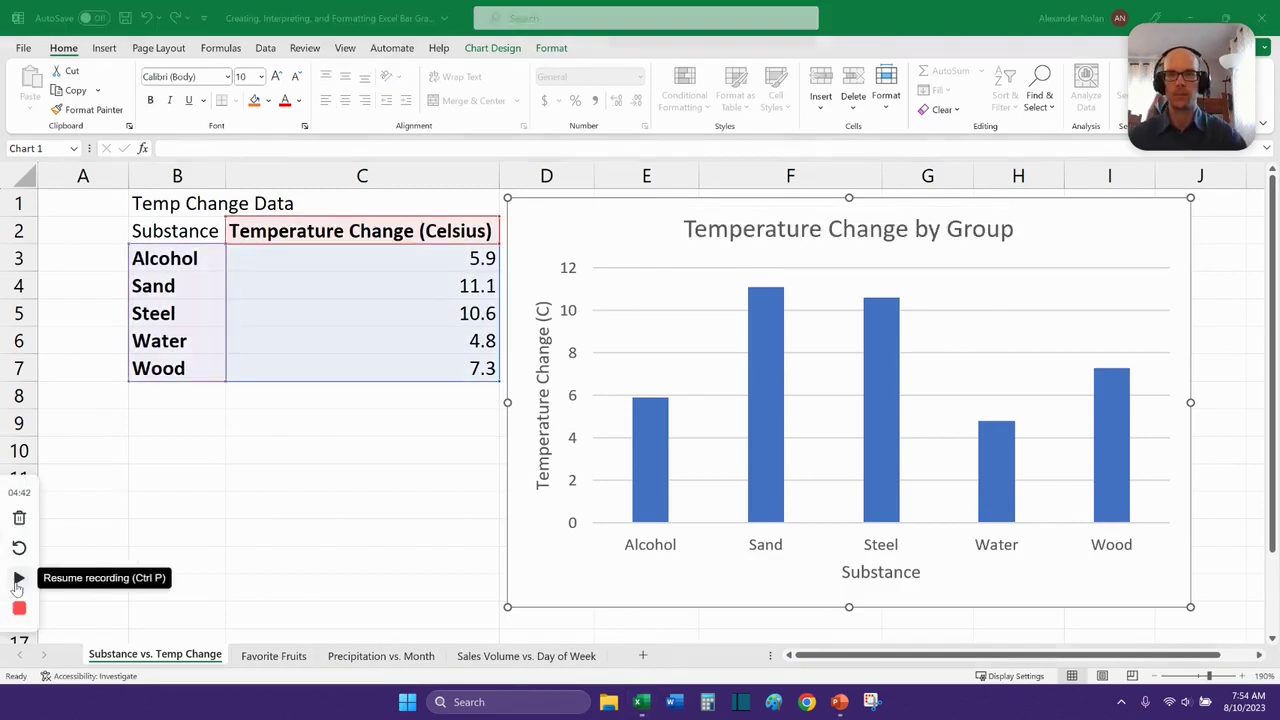
left_click(18, 578)
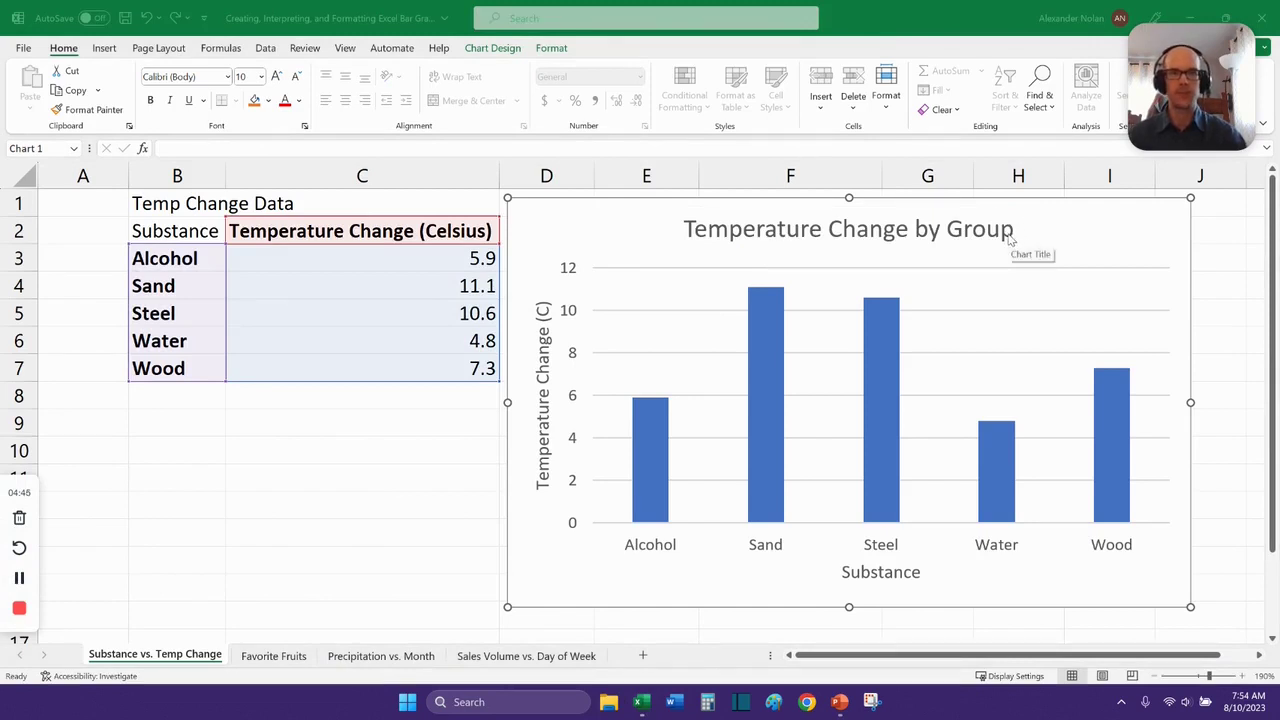
Deselect the chart and select the temperature values in C3:C7.
left_click(735, 472)
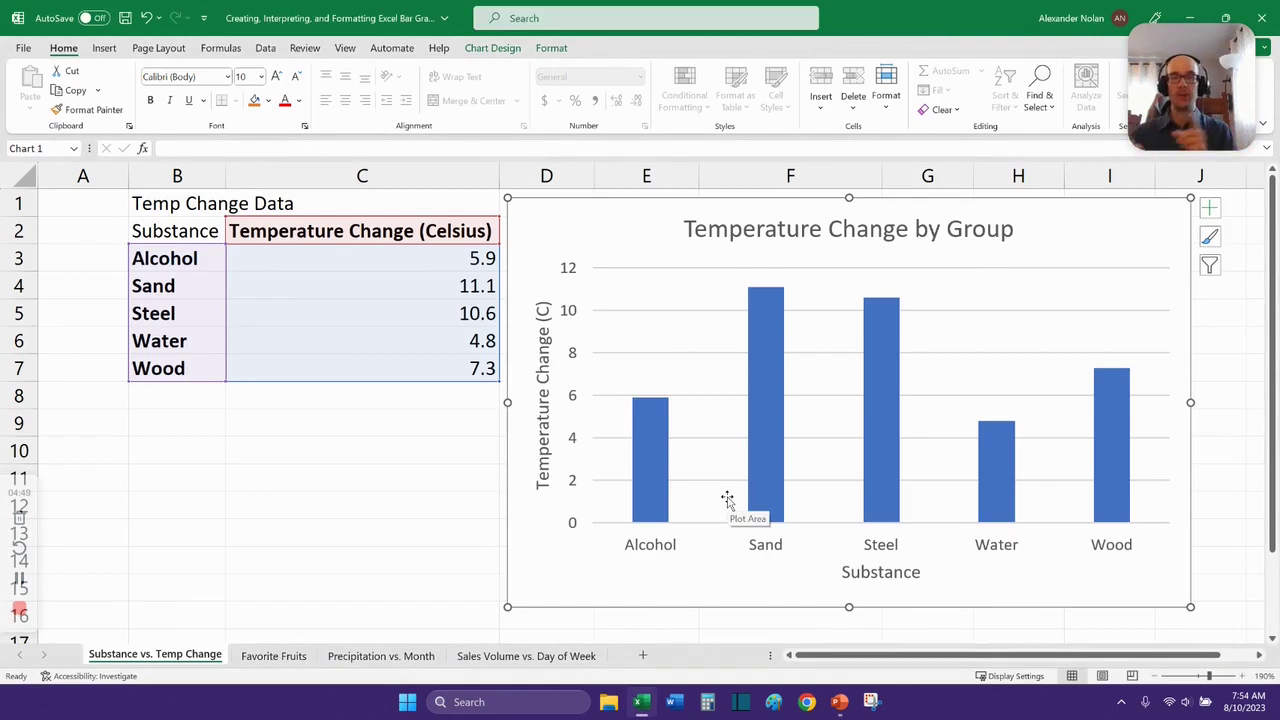
left_click(294, 497)
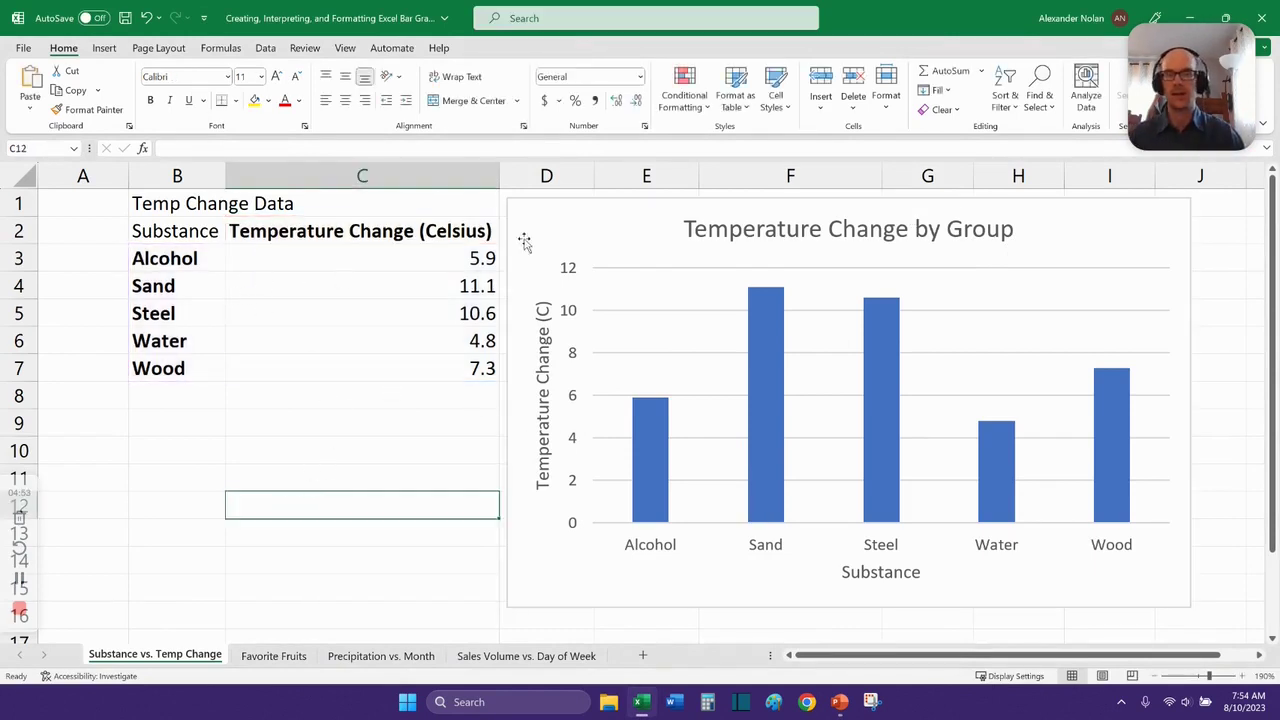
key("ctrl+z")
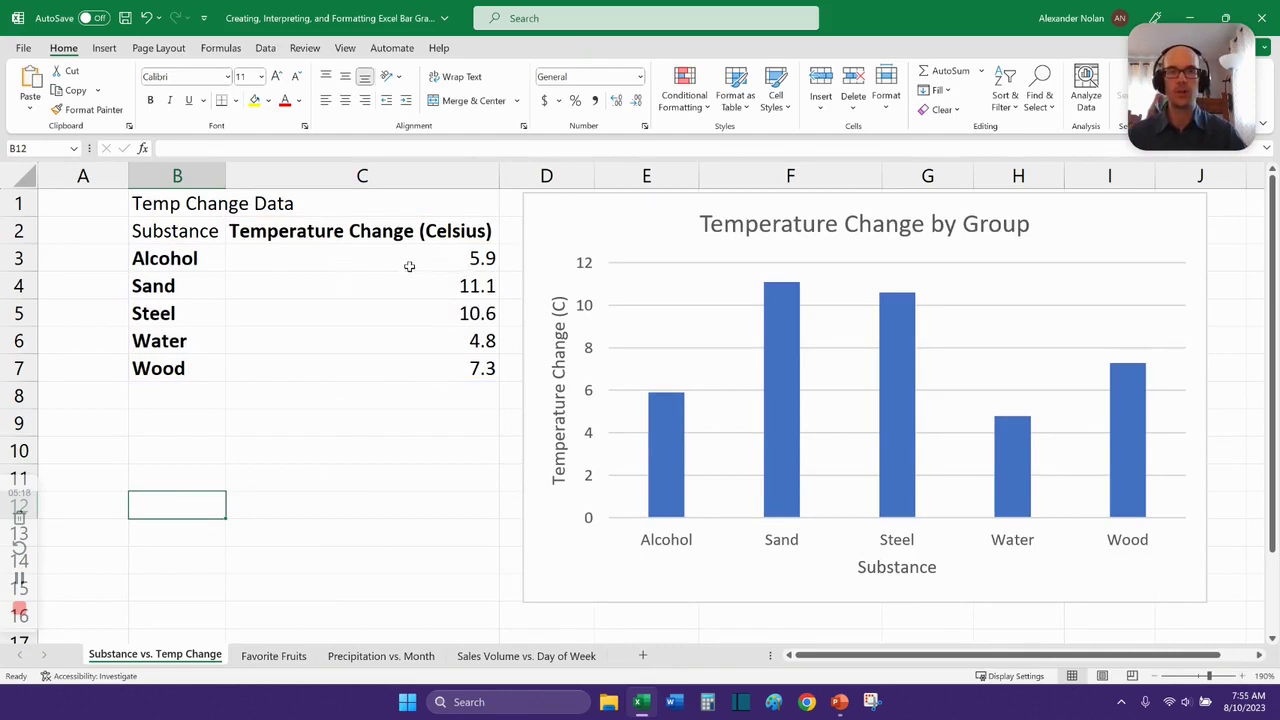
left_click_drag(419, 259, 420, 366)
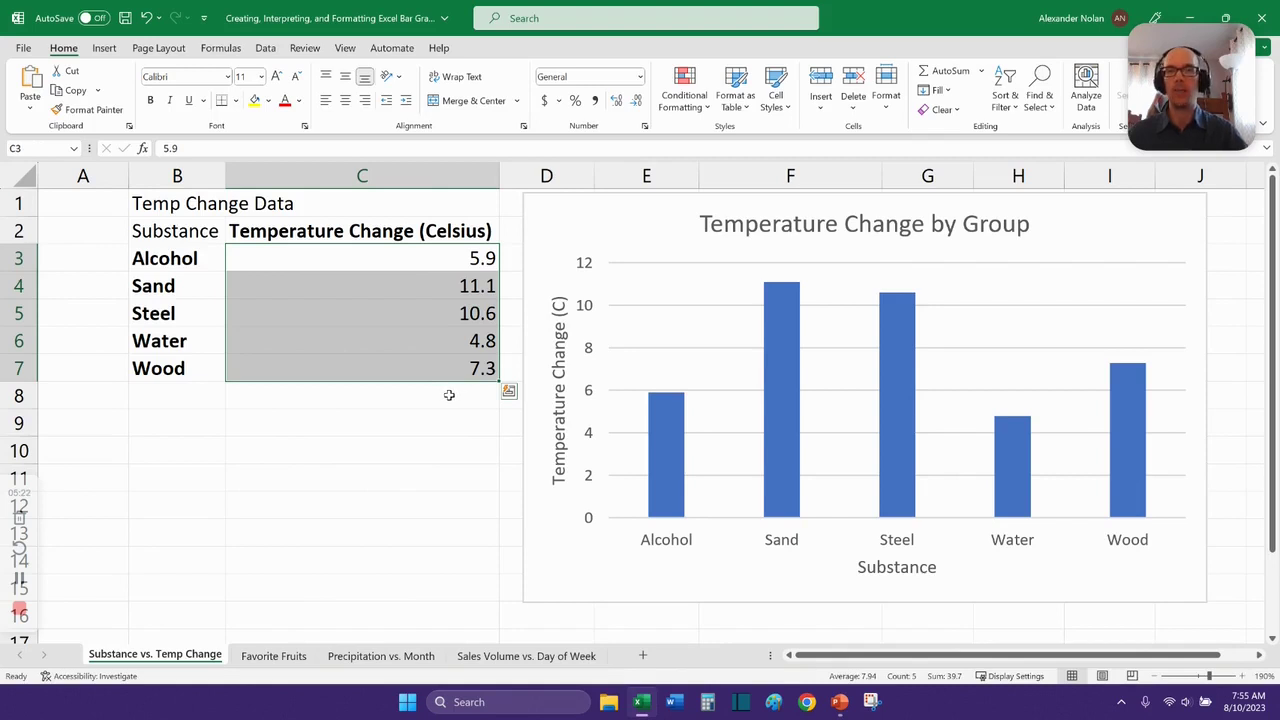
Try a values-only Smallest to Largest sort of C3:C7, then undo it.
left_click(19, 580)
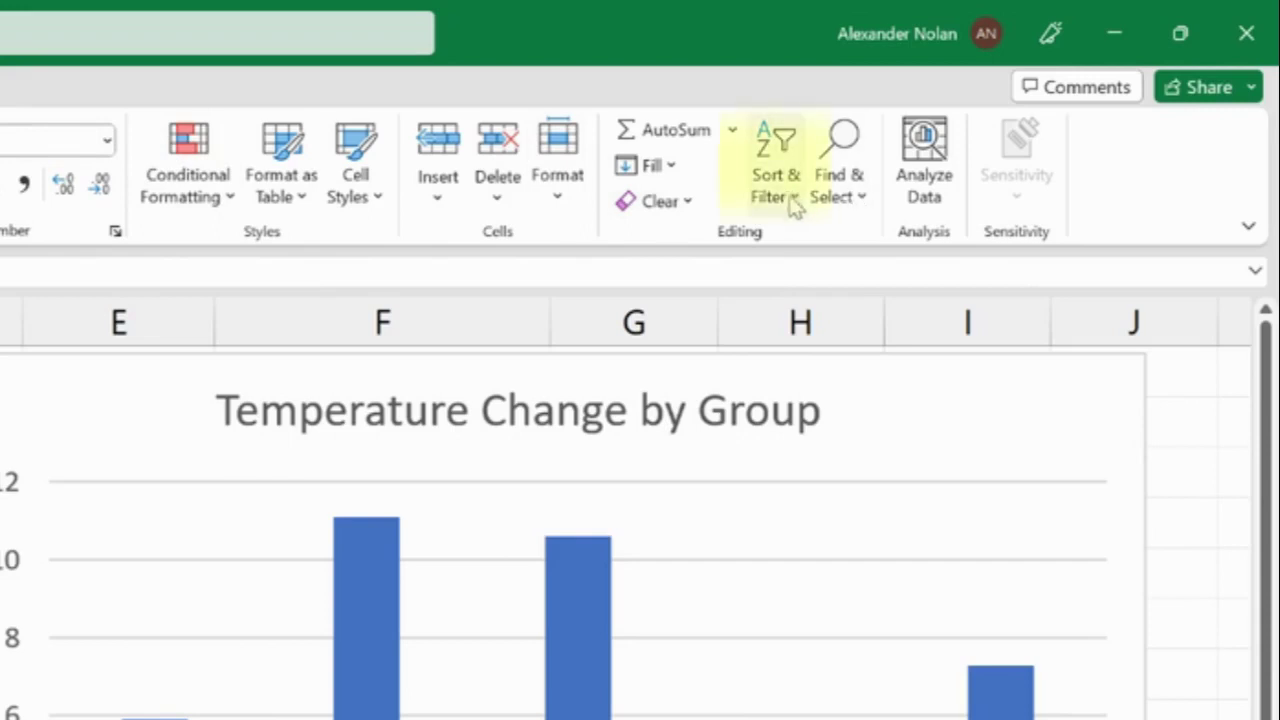
left_click(794, 200)
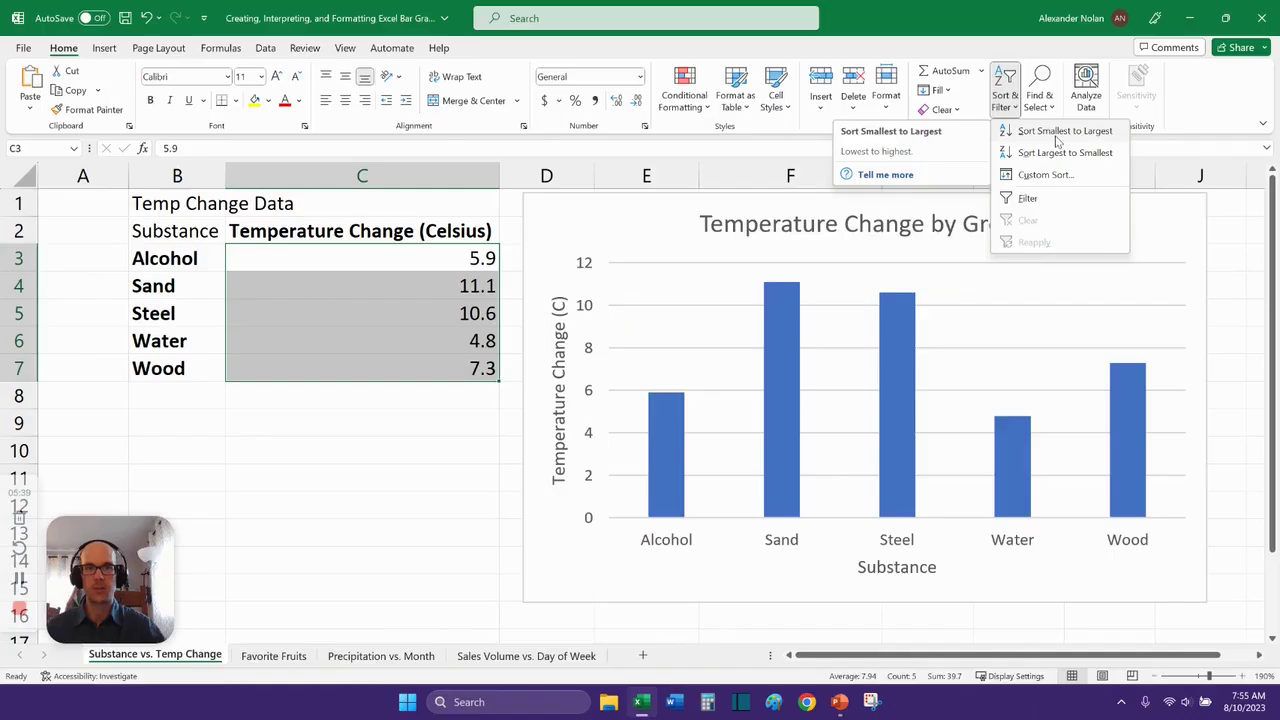
left_click(870, 245)
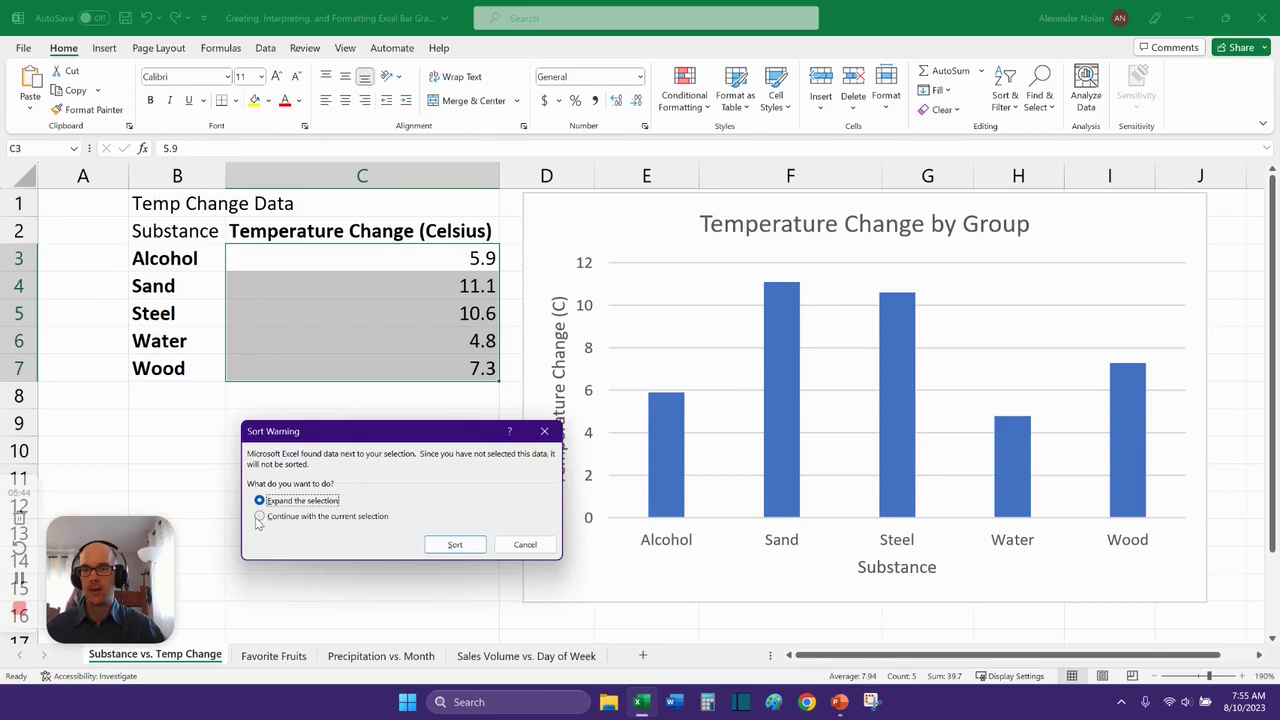
left_click(259, 517)
left_click(455, 544)
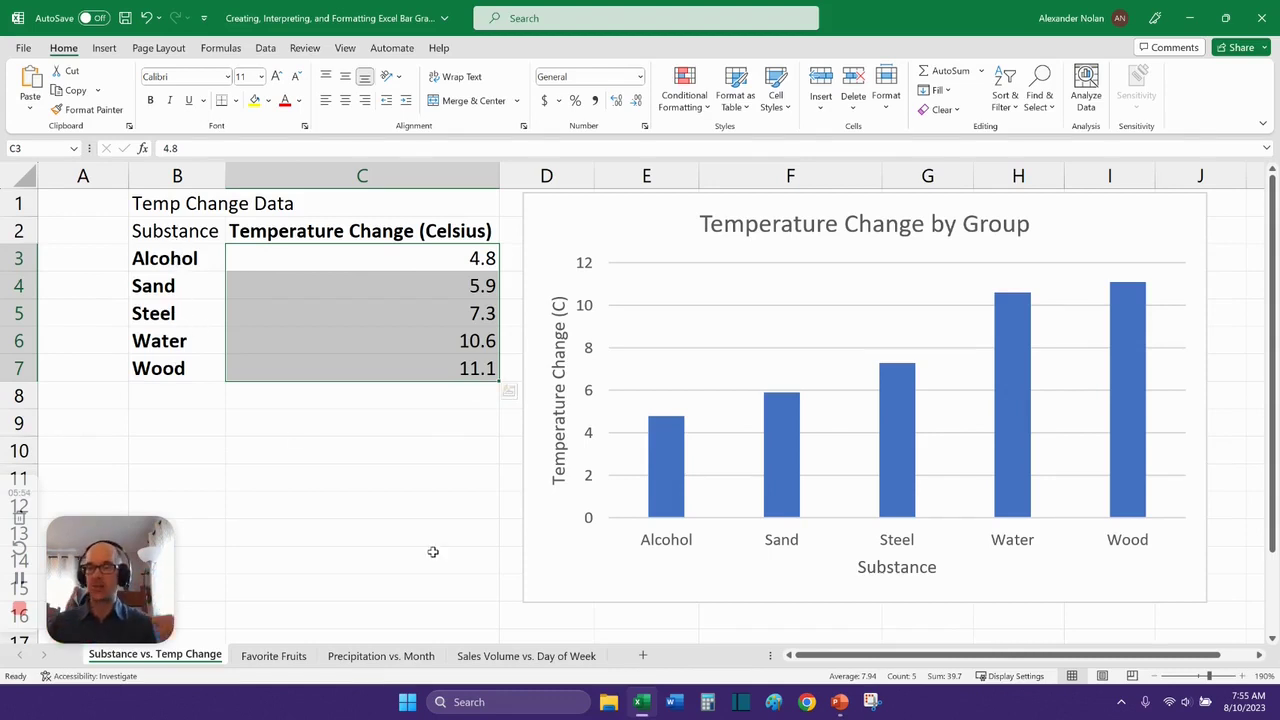
left_click(146, 17)
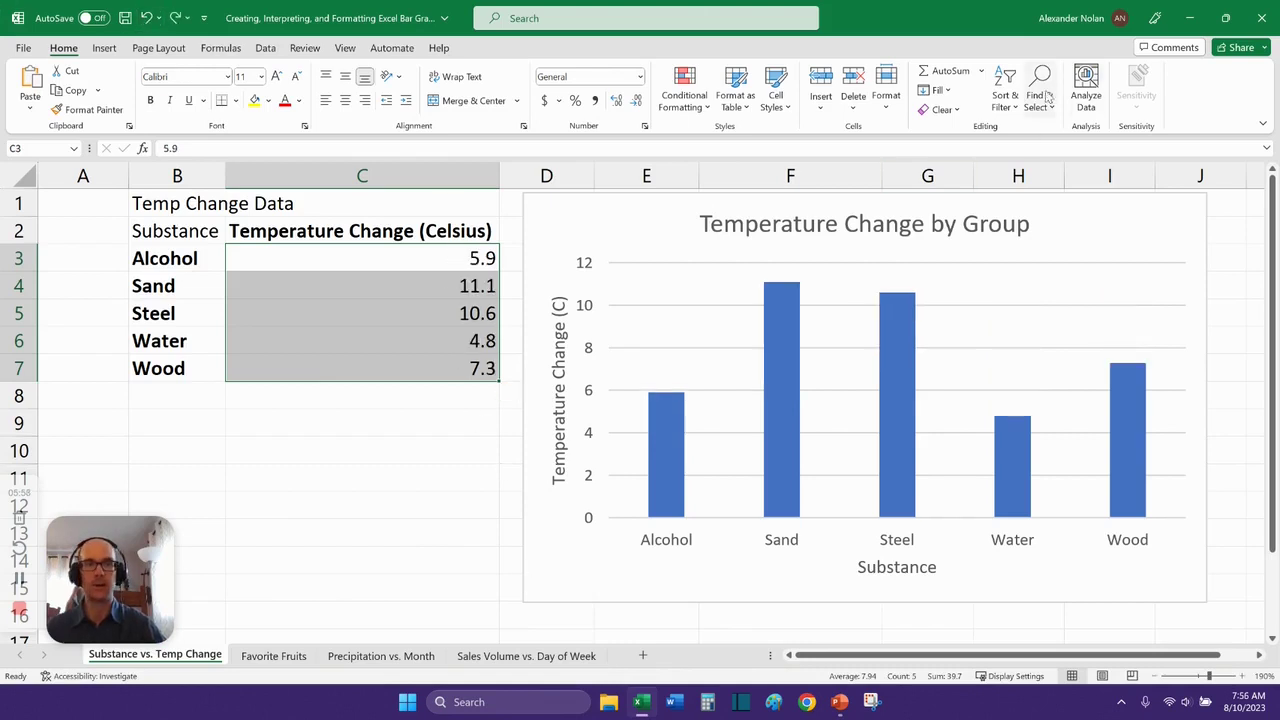
Sort whole rows ascending by temperature change, from Water 4.8 to Sand 11.1.
left_click(1012, 104)
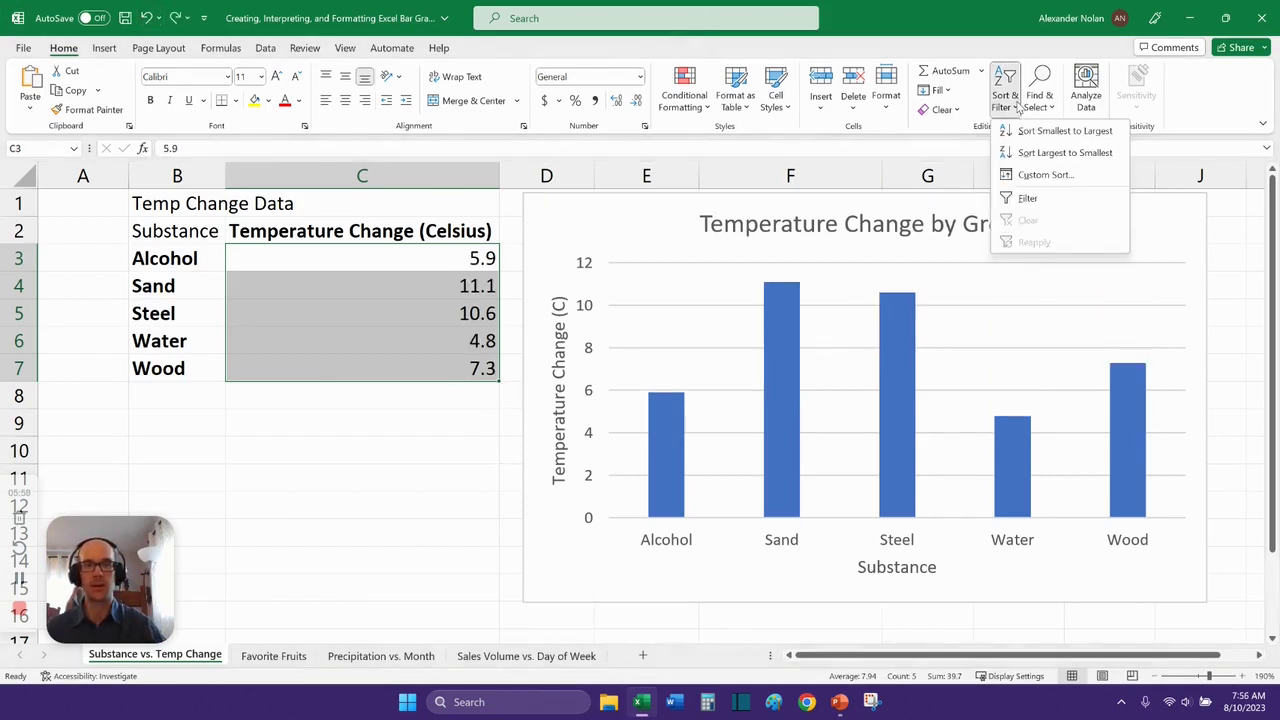
left_click(1064, 131)
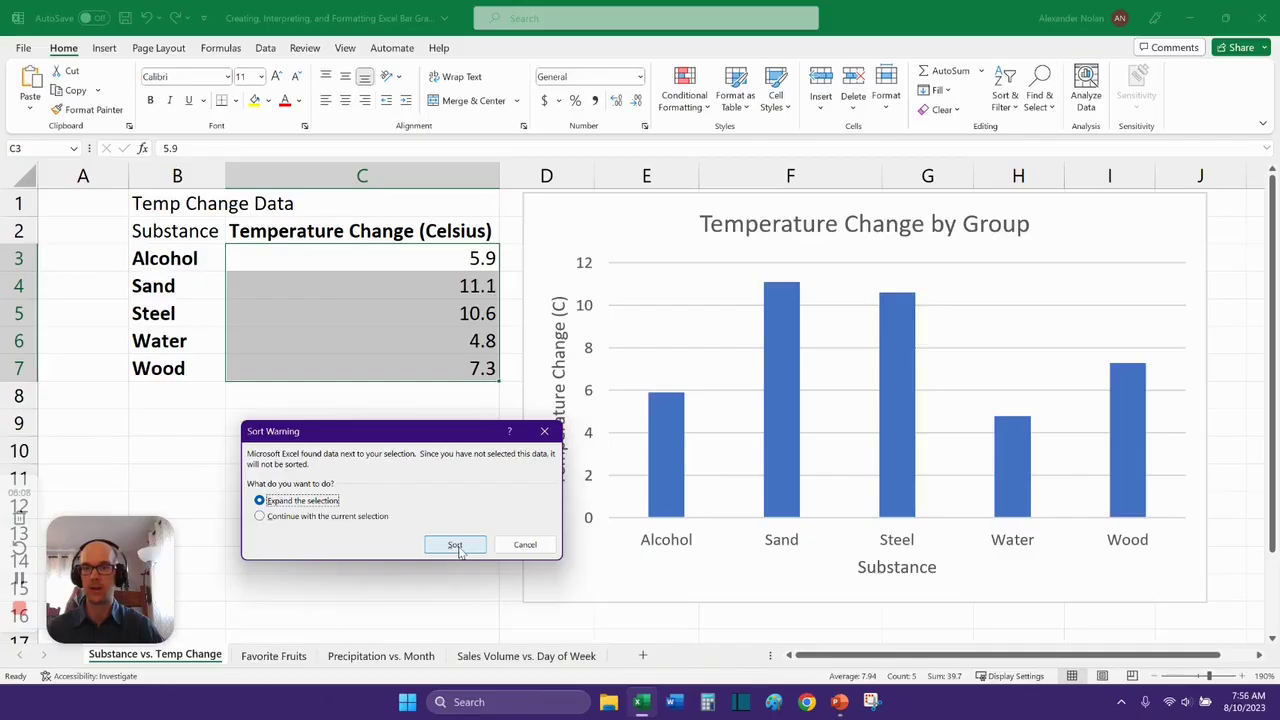
left_click(455, 545)
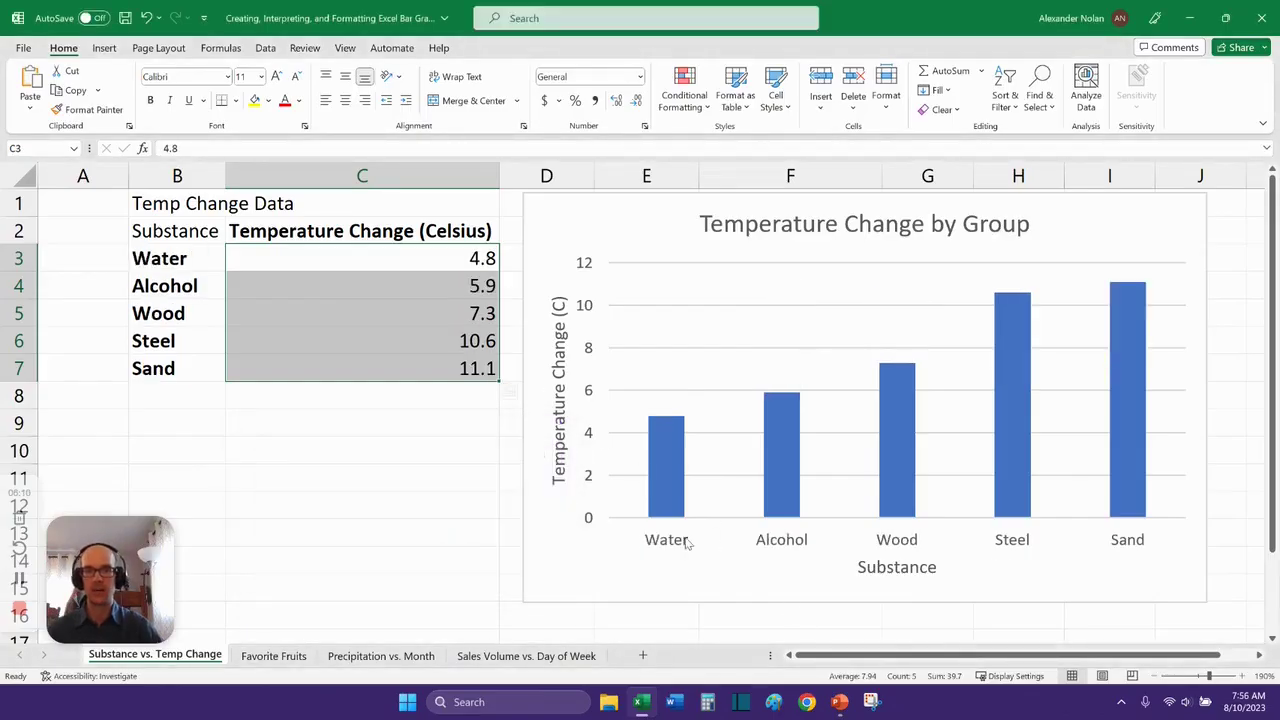
left_click_drag(172, 258, 168, 374)
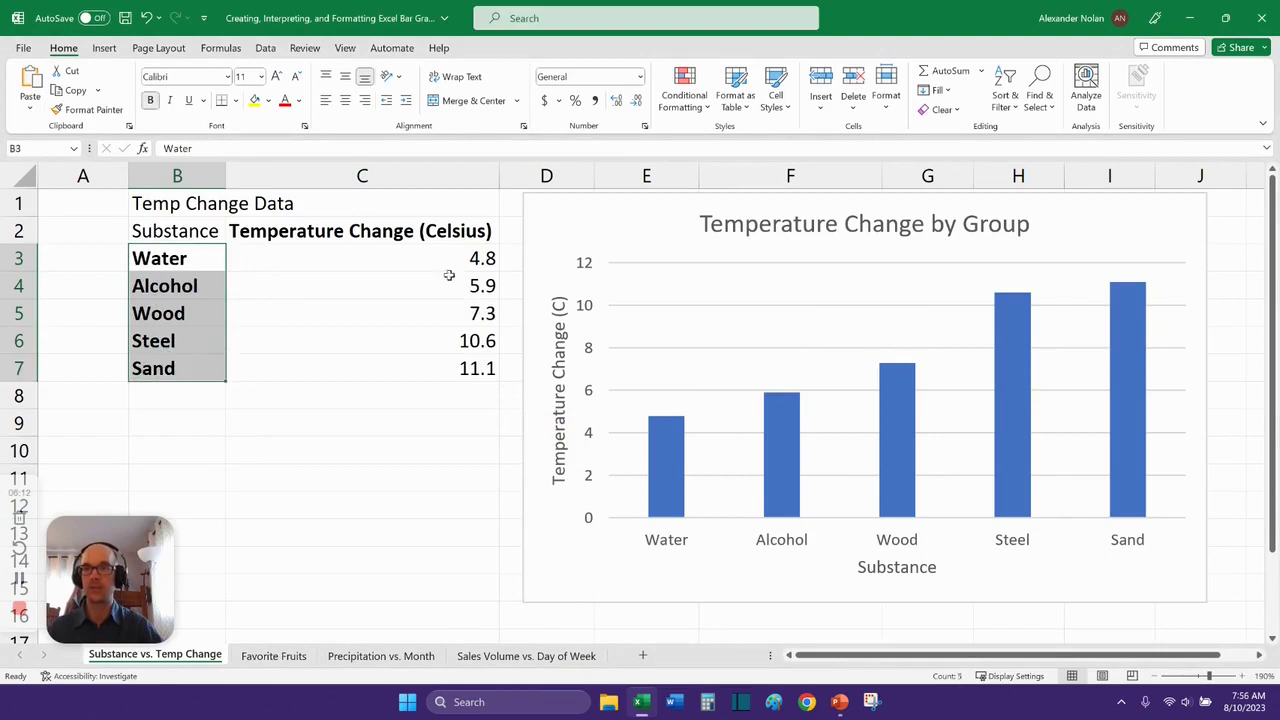
left_click_drag(472, 252, 469, 368)
left_click(451, 423)
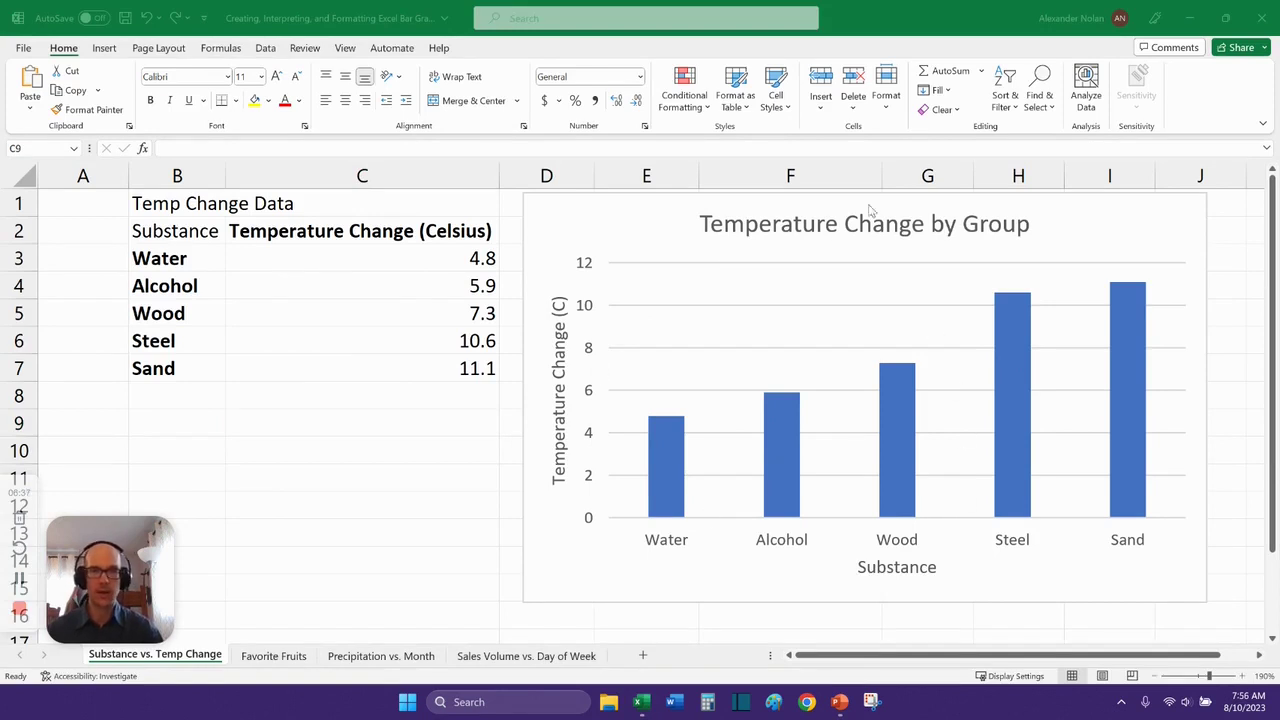
Set the font colour of all chart text to black.
left_click(605, 213)
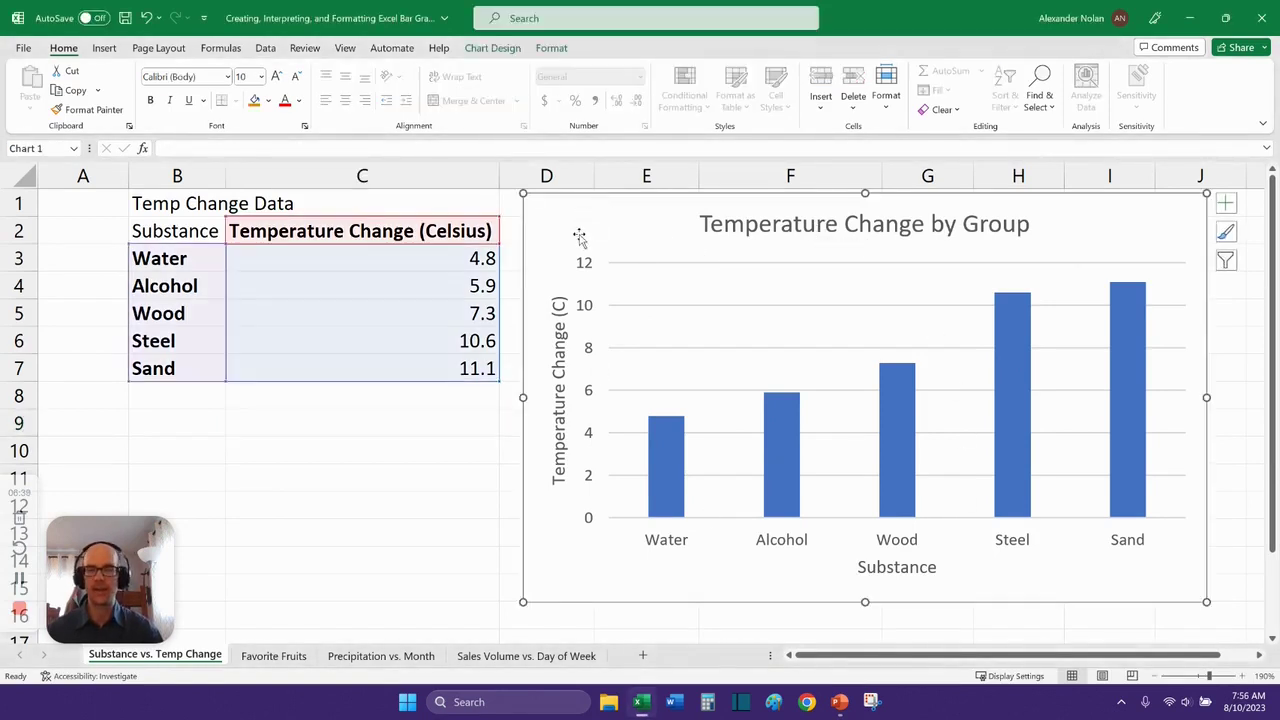
left_click(299, 101)
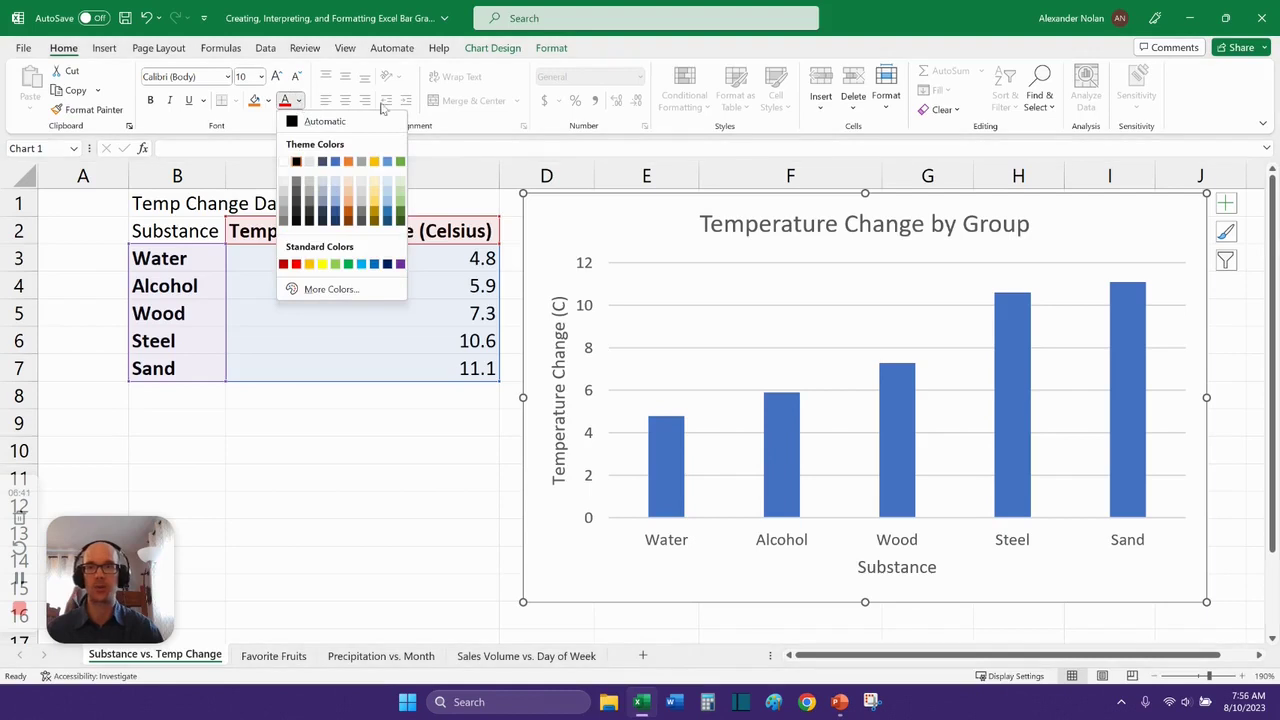
left_click(298, 158)
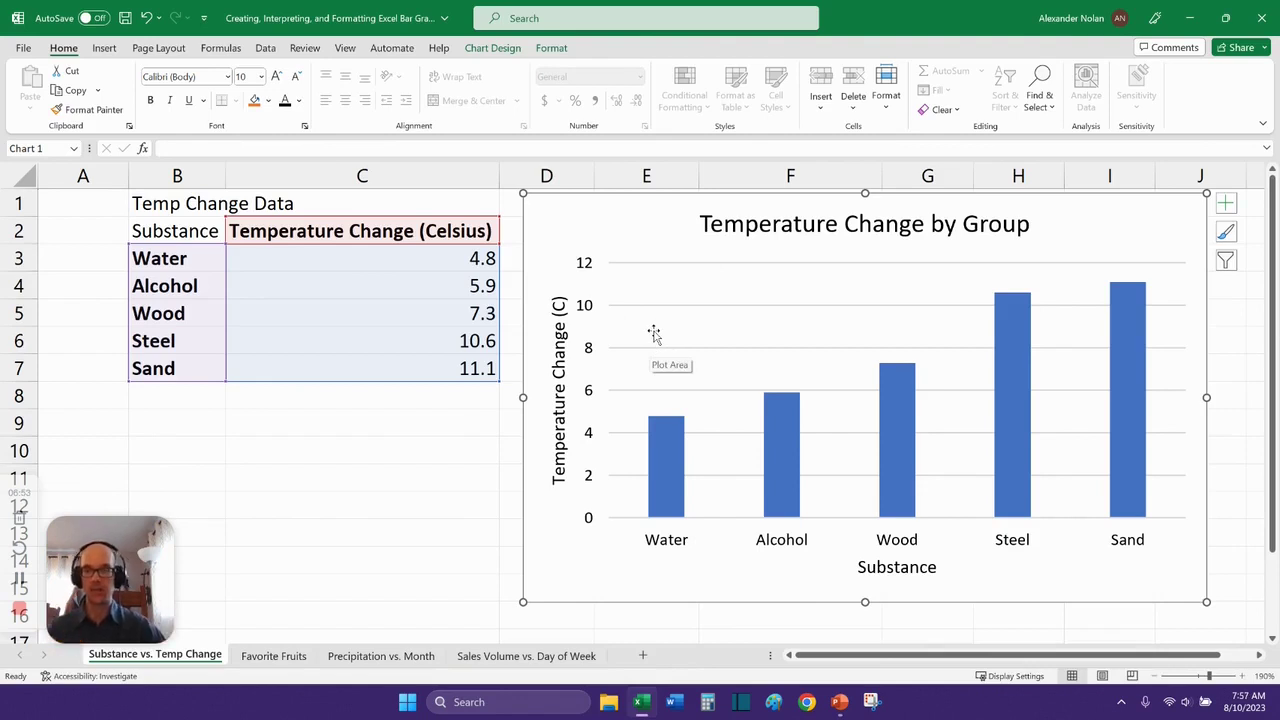
Set the chart title to size 18 and all other chart text to size 16.
left_click(778, 228)
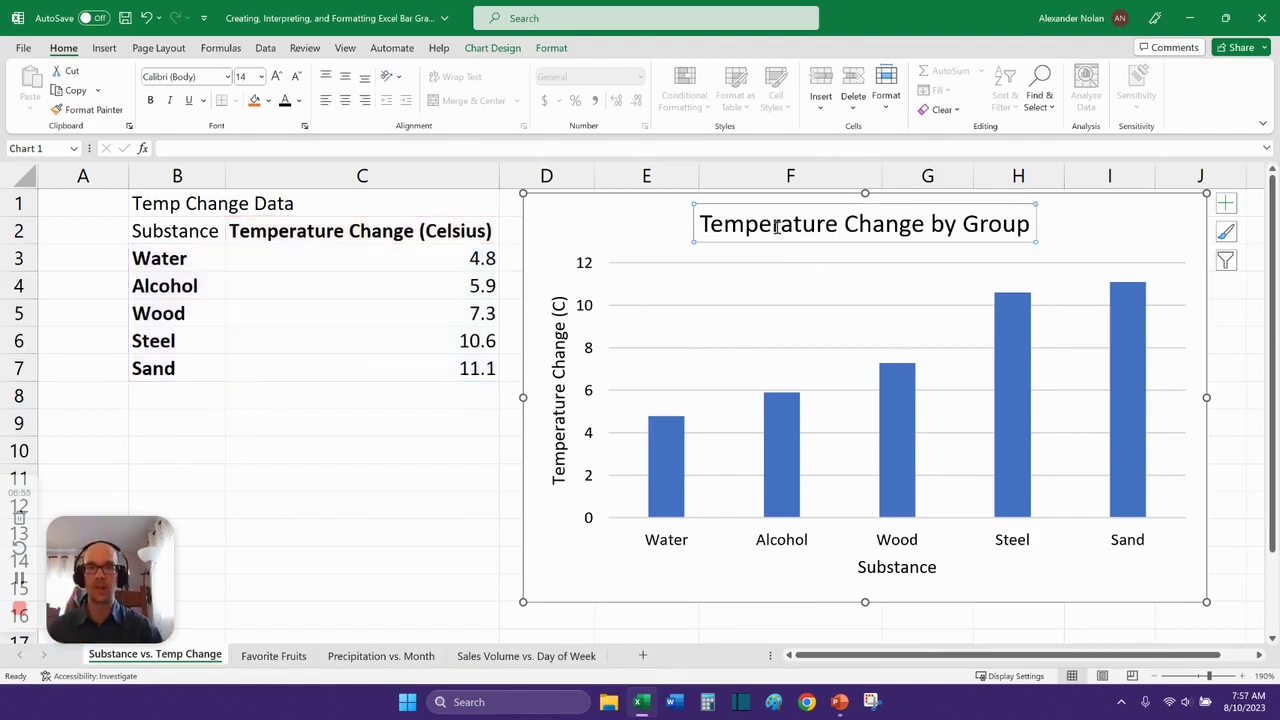
left_click(278, 78)
left_click(278, 78)
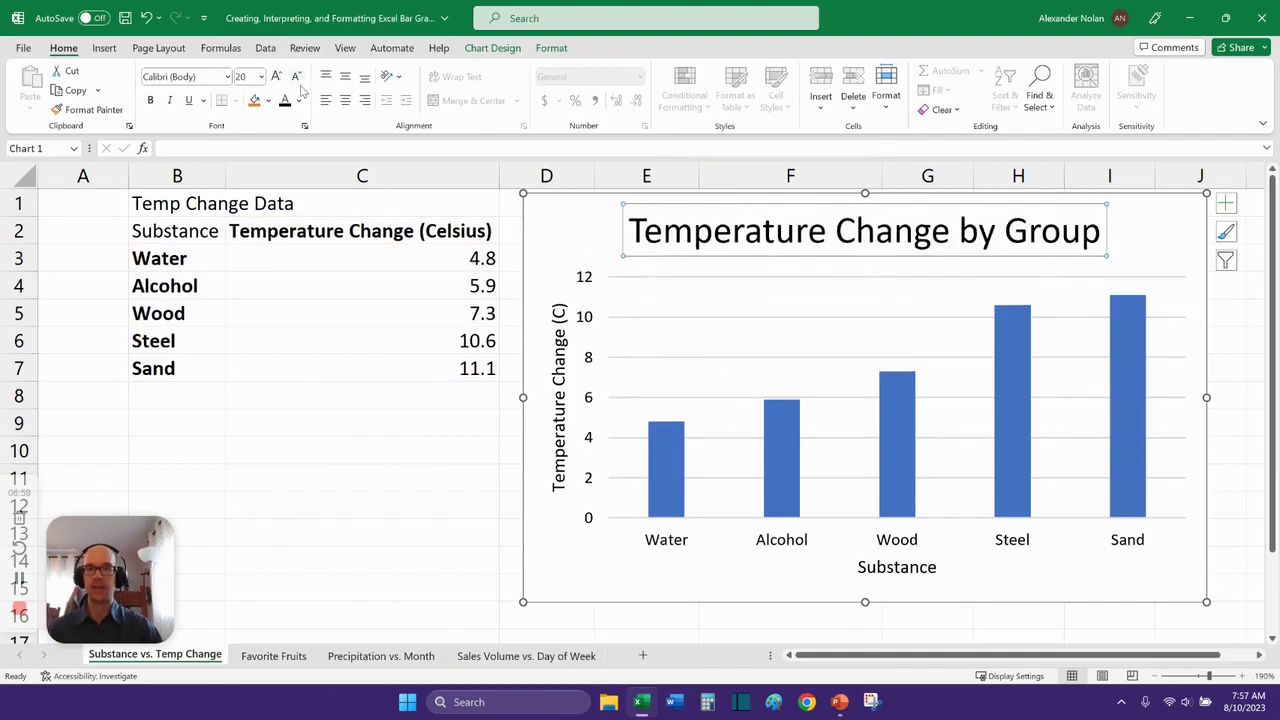
left_click(297, 79)
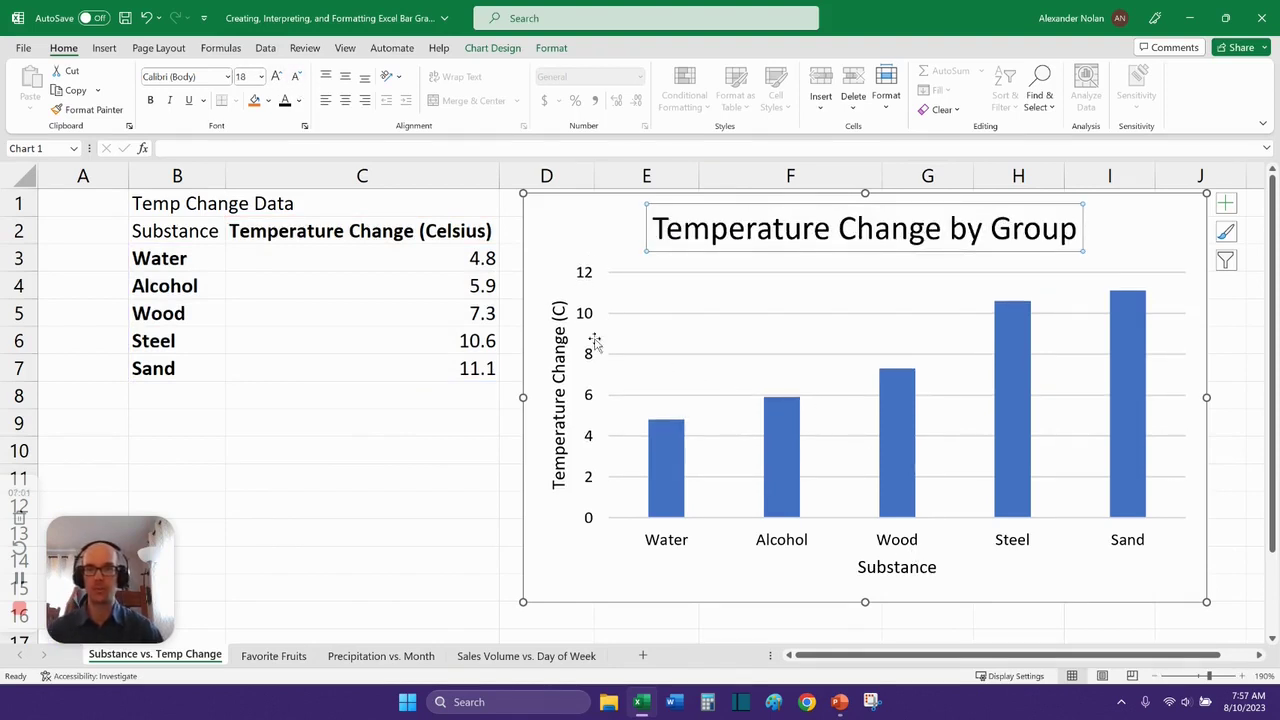
left_click(554, 232)
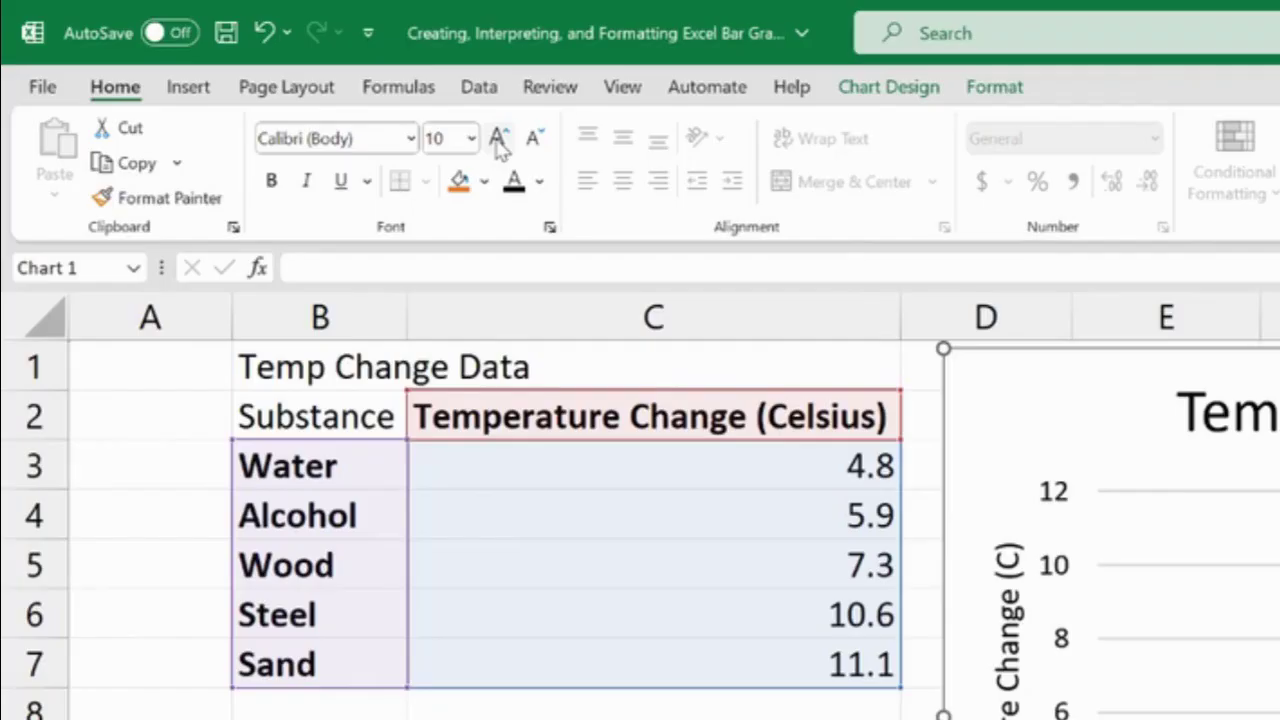
left_click(276, 77)
left_click(276, 77)
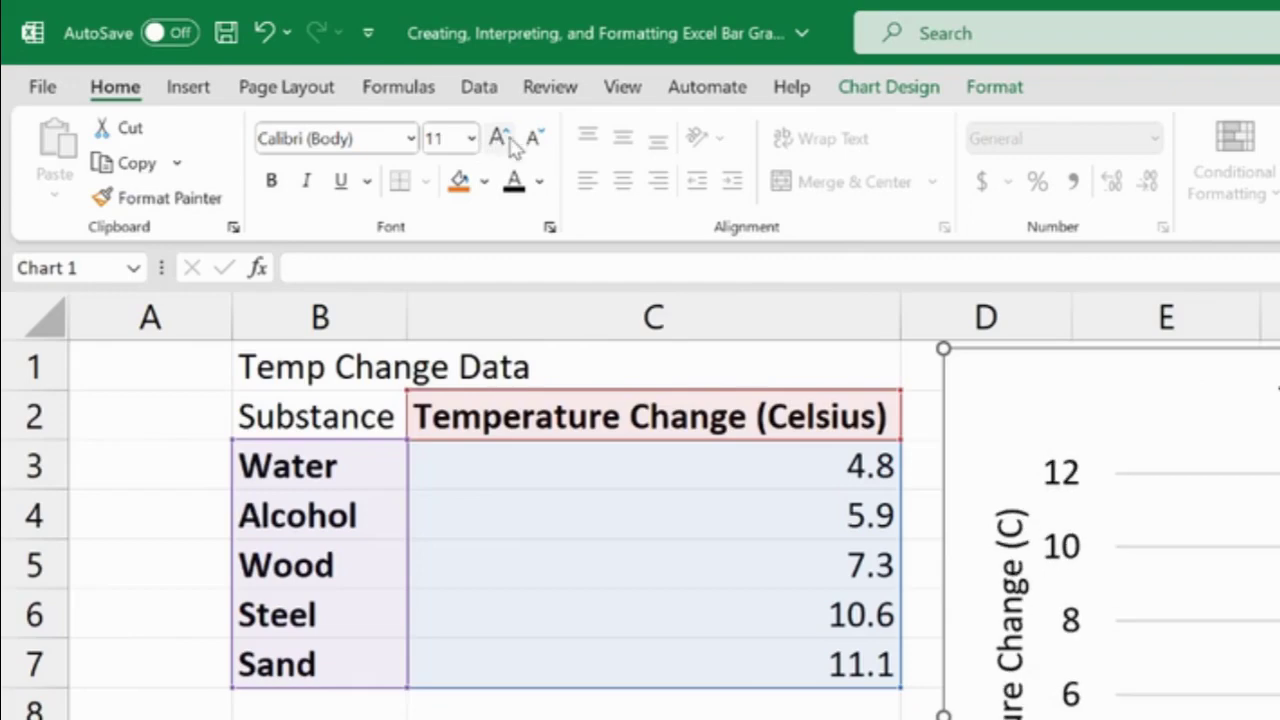
left_click(471, 138)
left_click(457, 410)
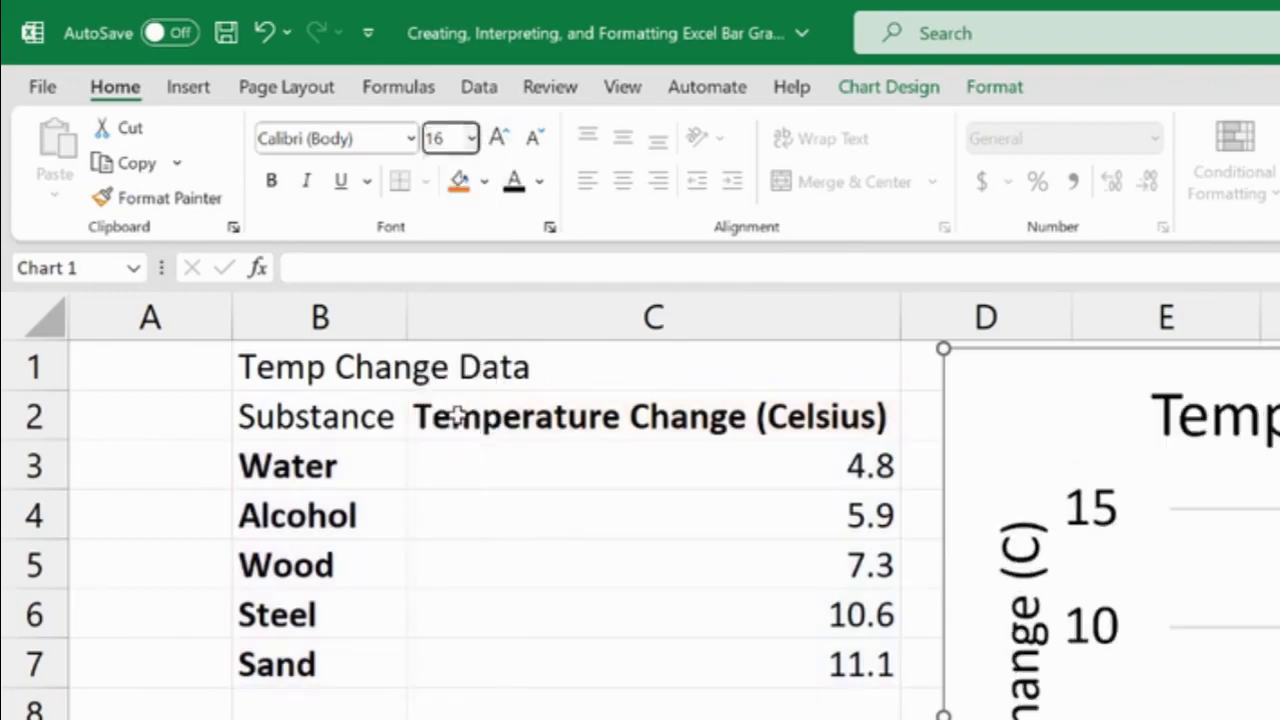
Nudge the chart title slightly right, then select the Substance axis title.
left_click(584, 530)
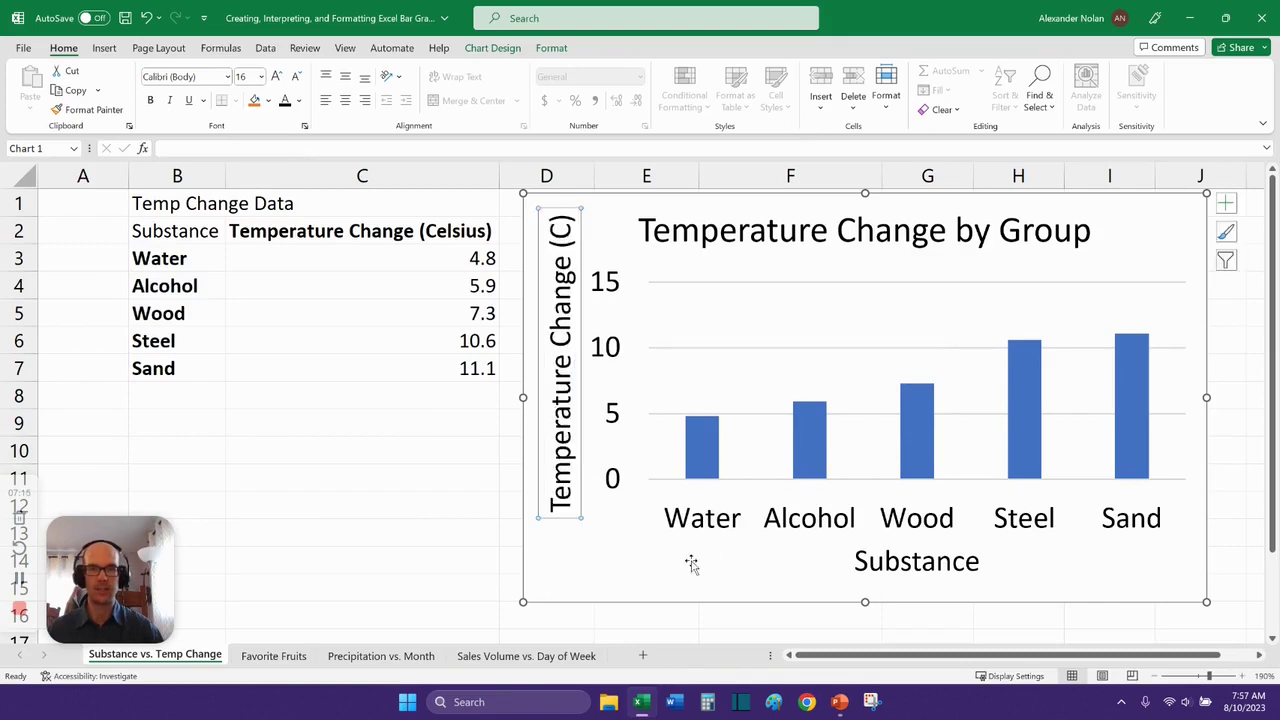
left_click(691, 563)
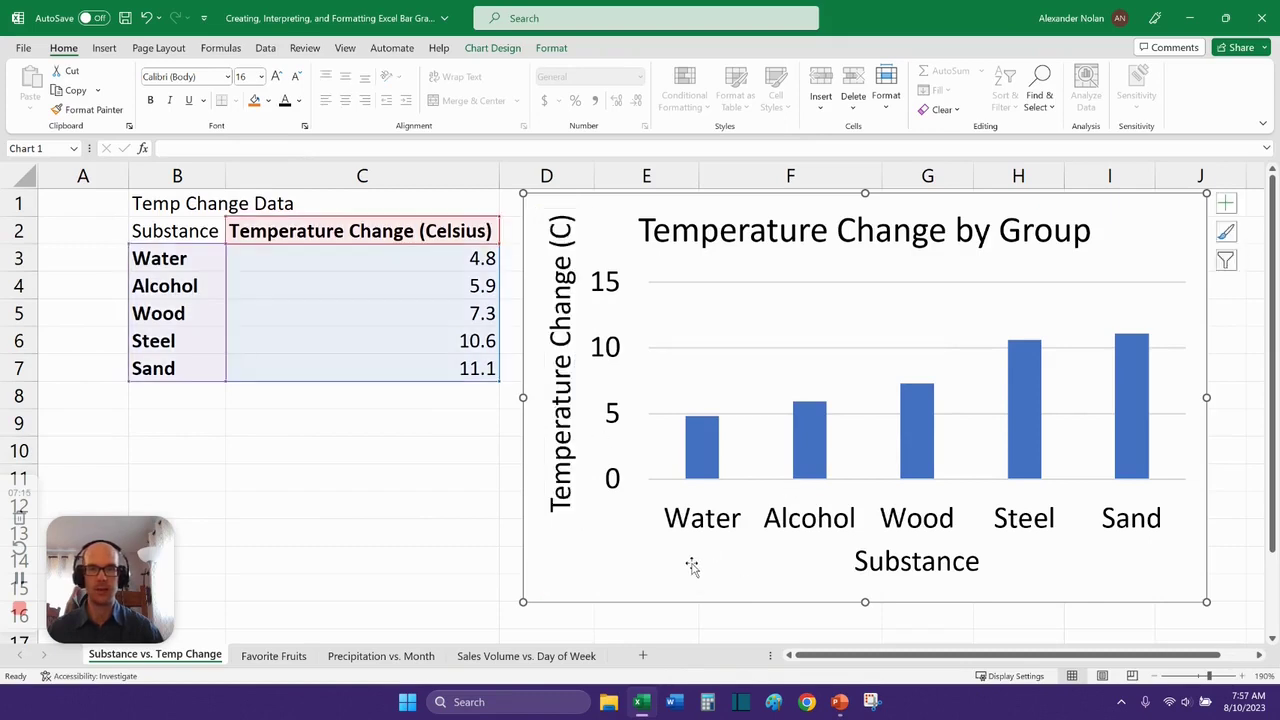
left_click(828, 226)
left_click_drag(862, 254, 877, 254)
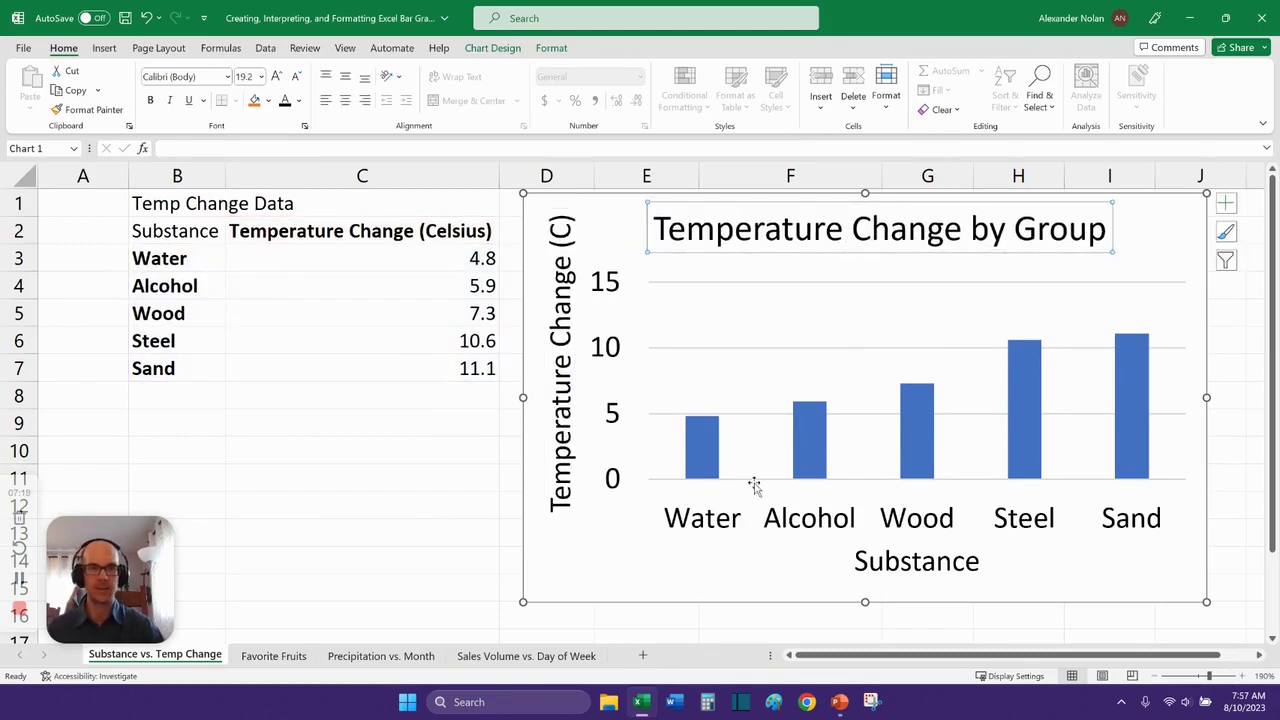
left_click(728, 584)
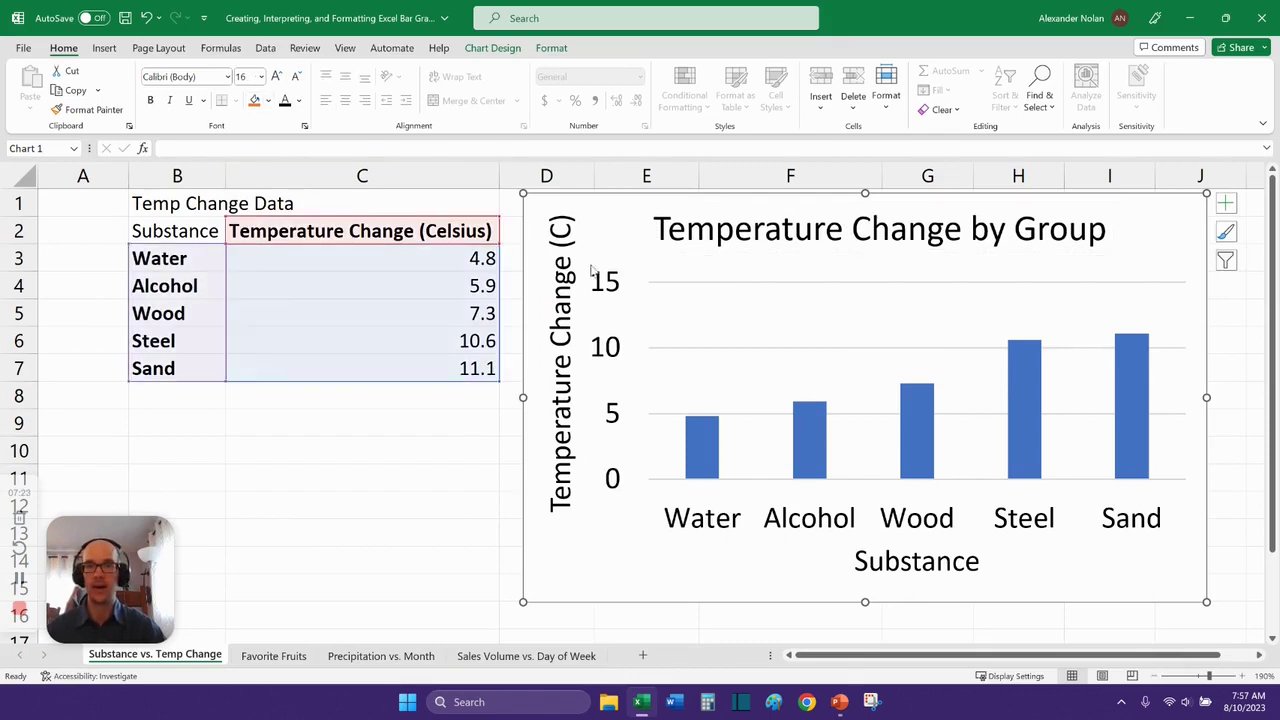
left_click(900, 568)
Apply the Times New Roman font to all text in the chart.
left_click(568, 407)
left_click(588, 532)
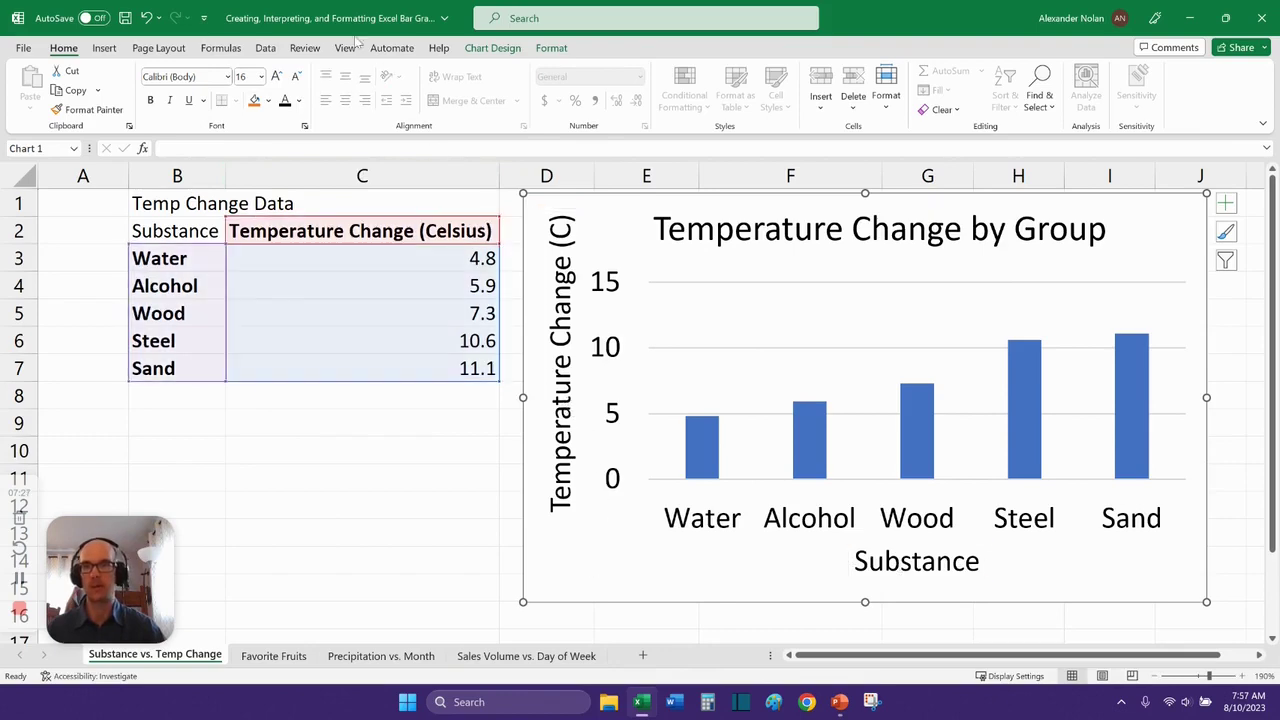
left_click(228, 77)
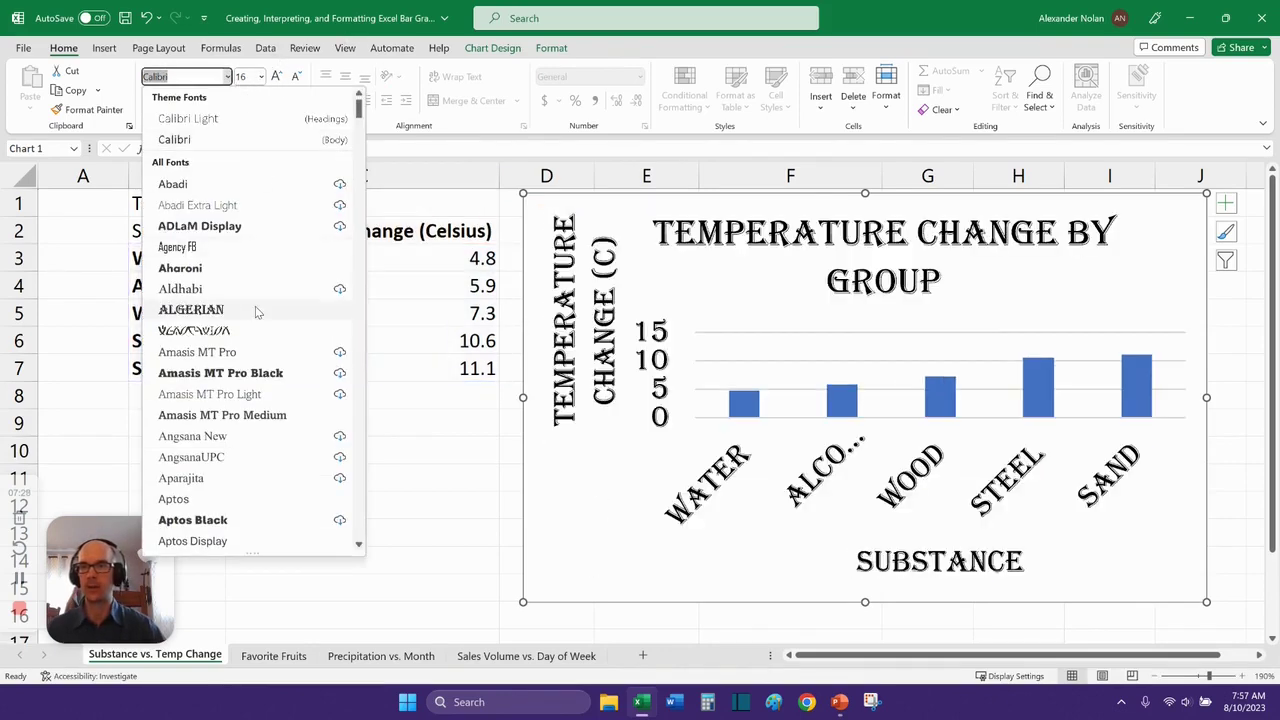
scroll(256, 313, "down", 5)
scroll(256, 313, "down", 10)
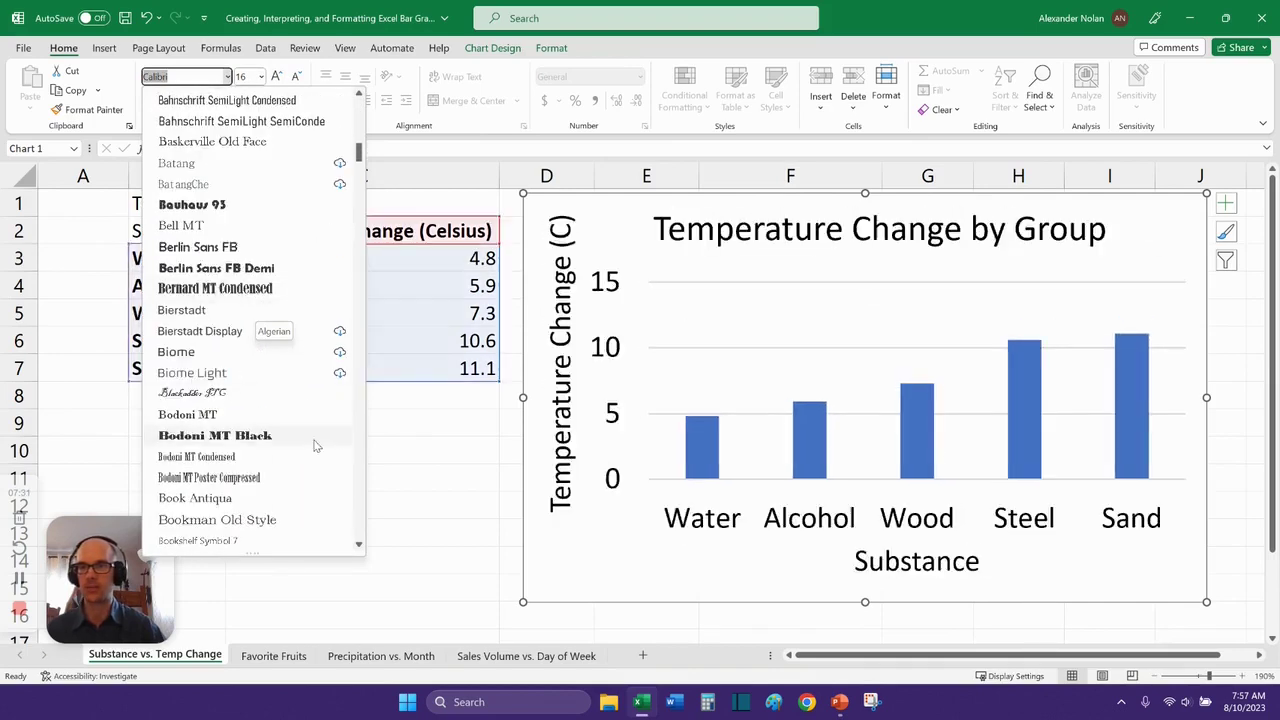
left_click(407, 473)
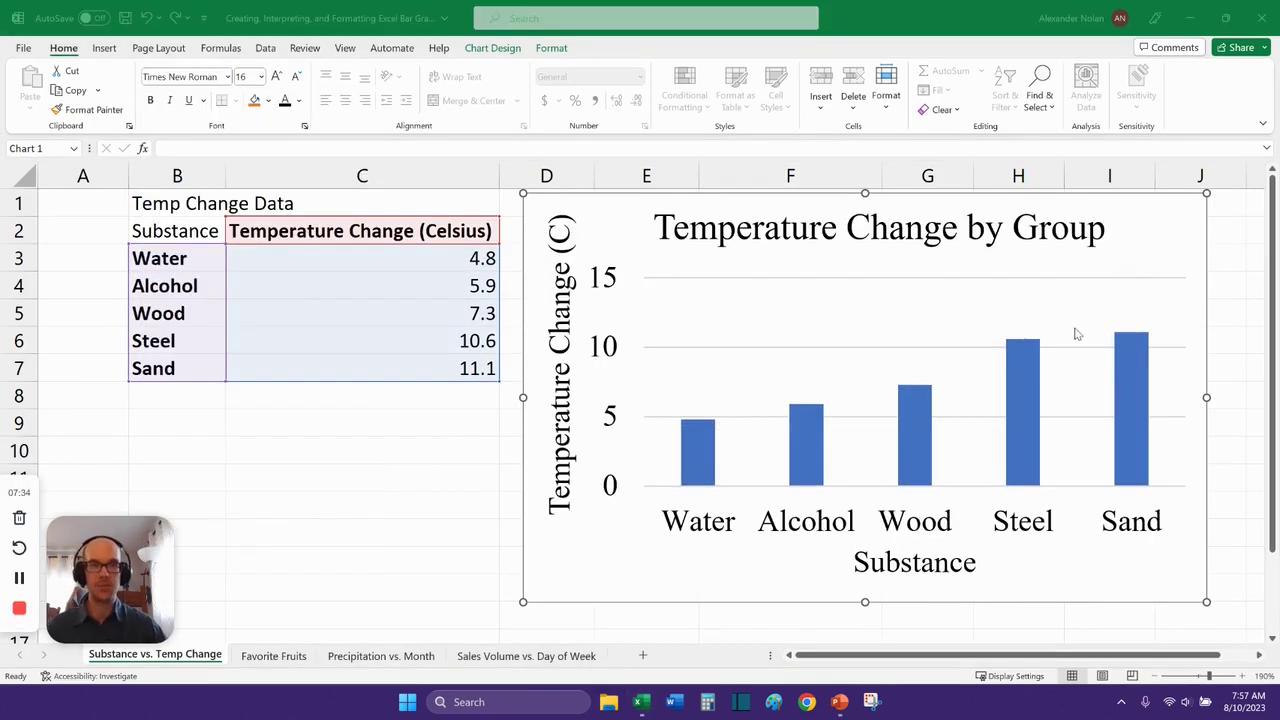
mouse_move(915, 418)
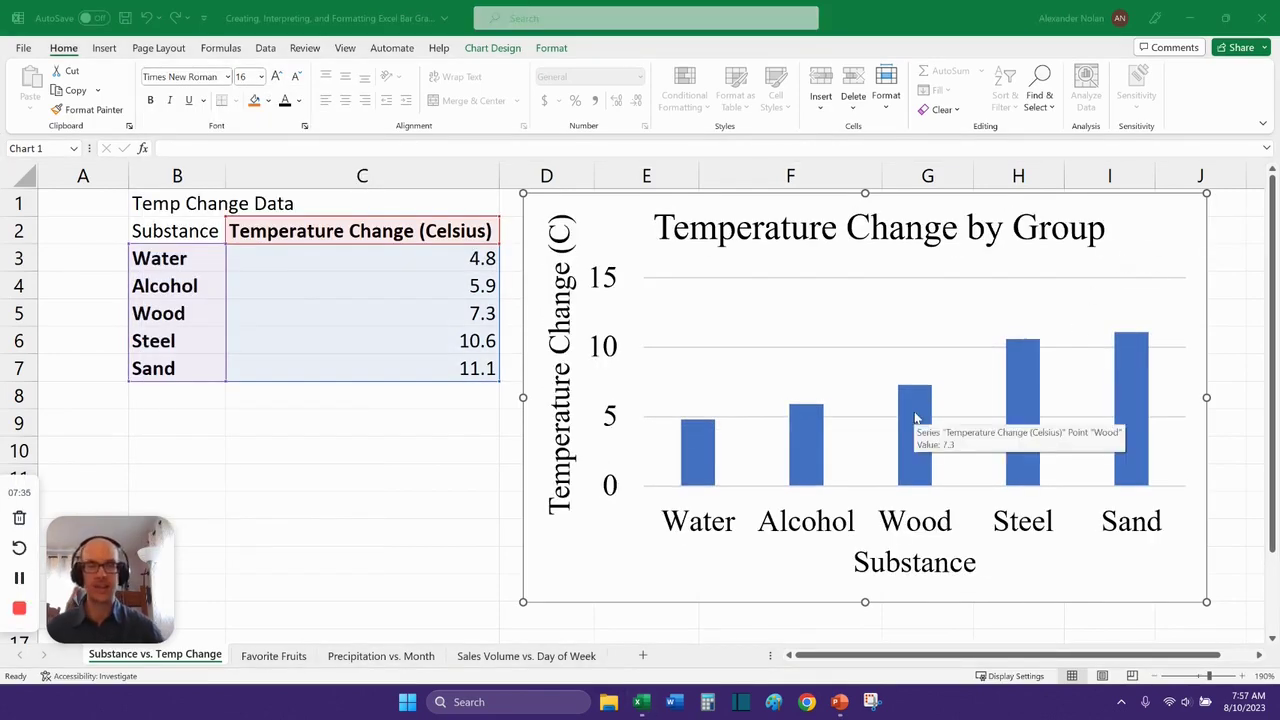
left_click(1179, 226)
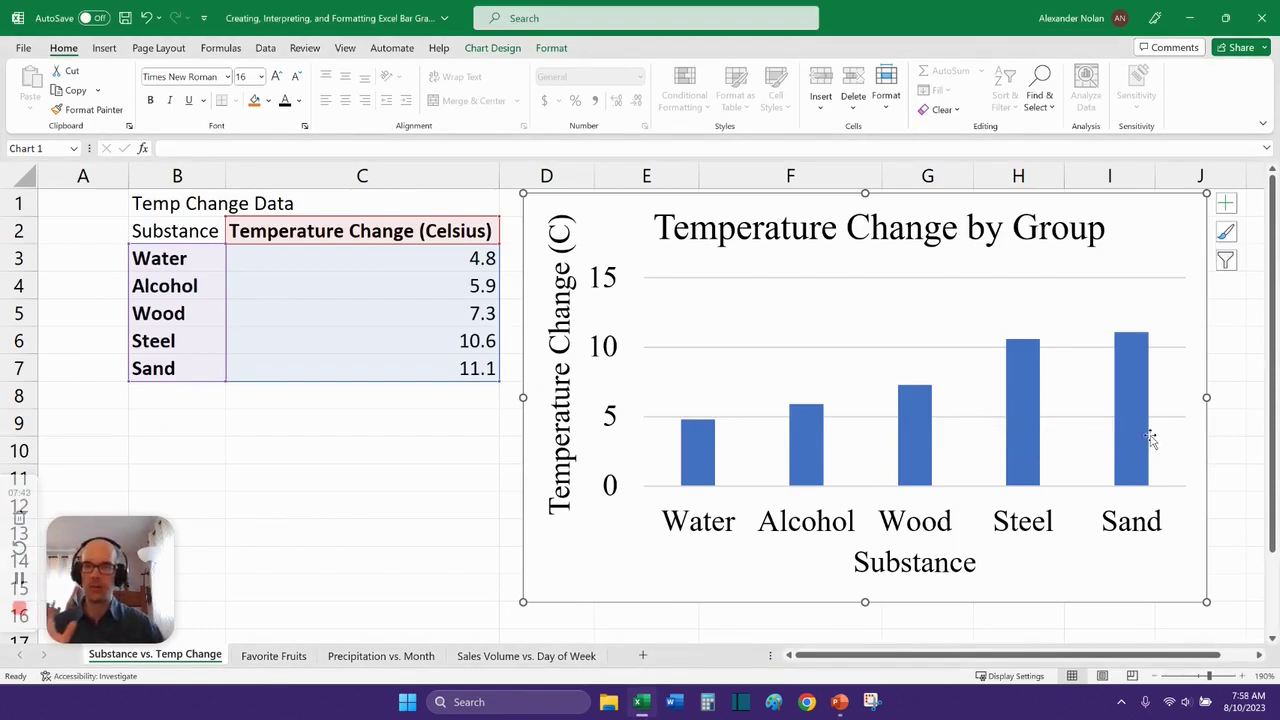
left_click(701, 462)
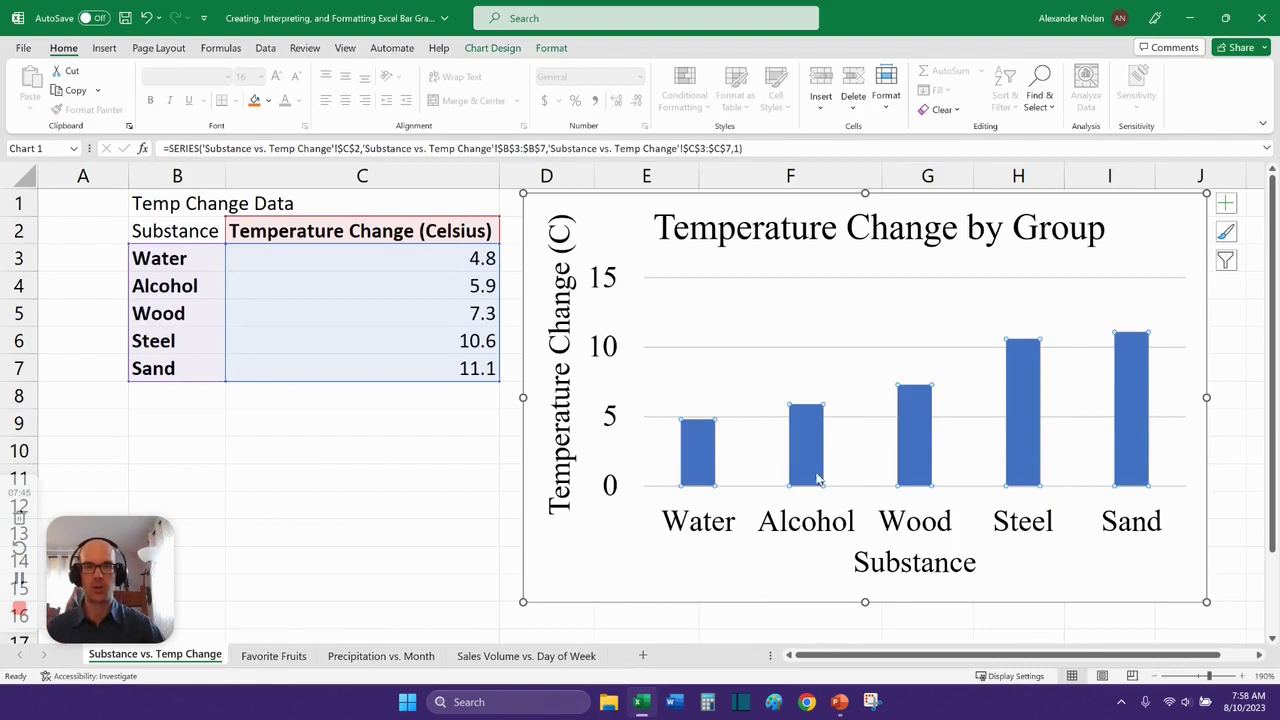
left_click(1039, 432)
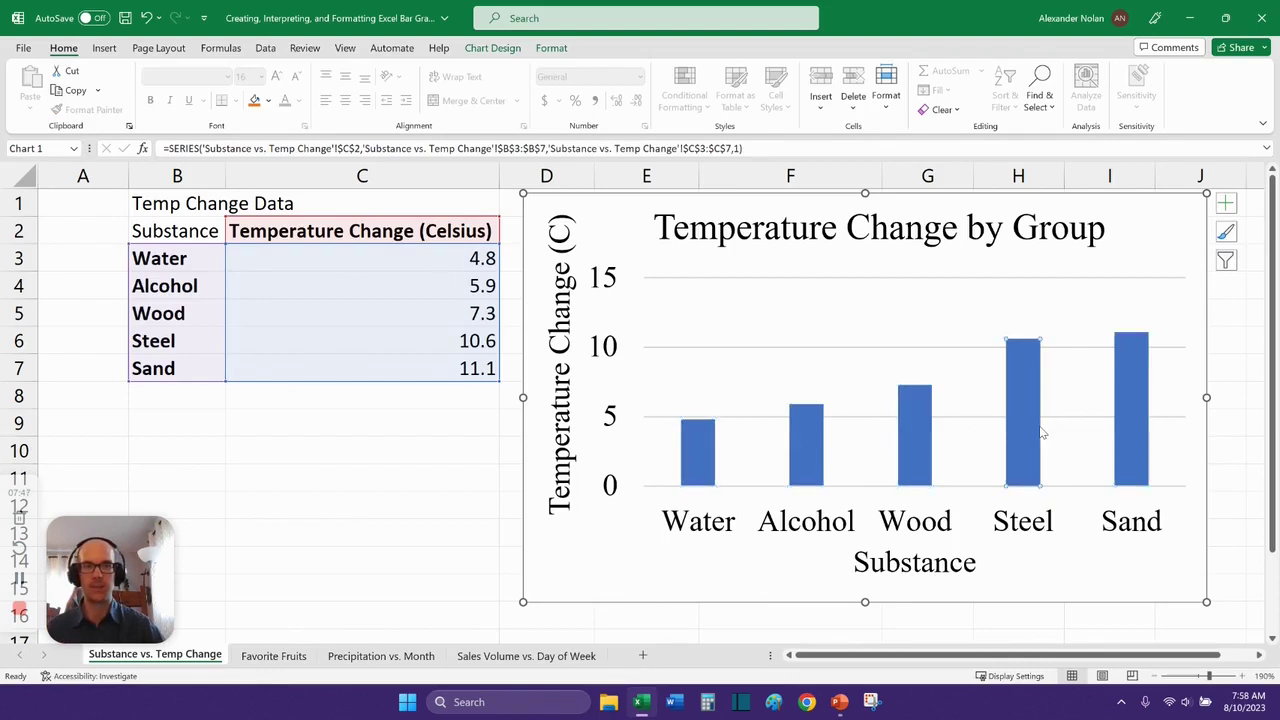
left_click(1013, 423)
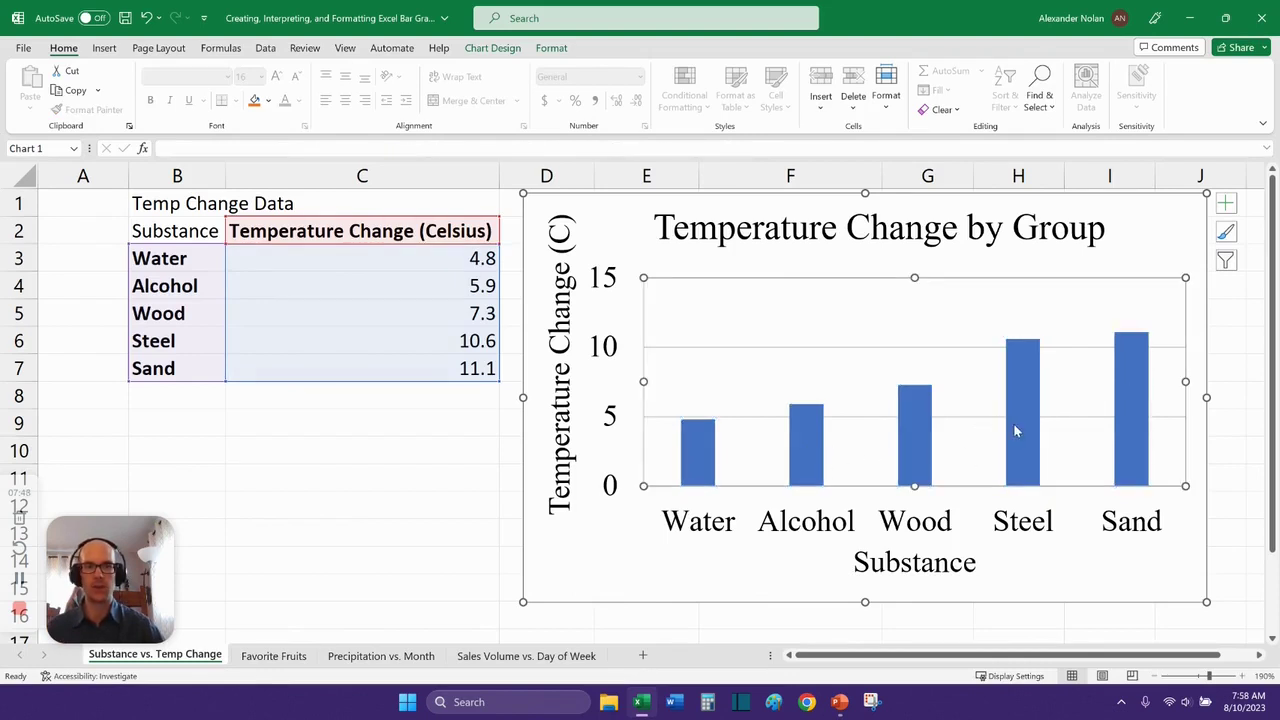
left_click(930, 428)
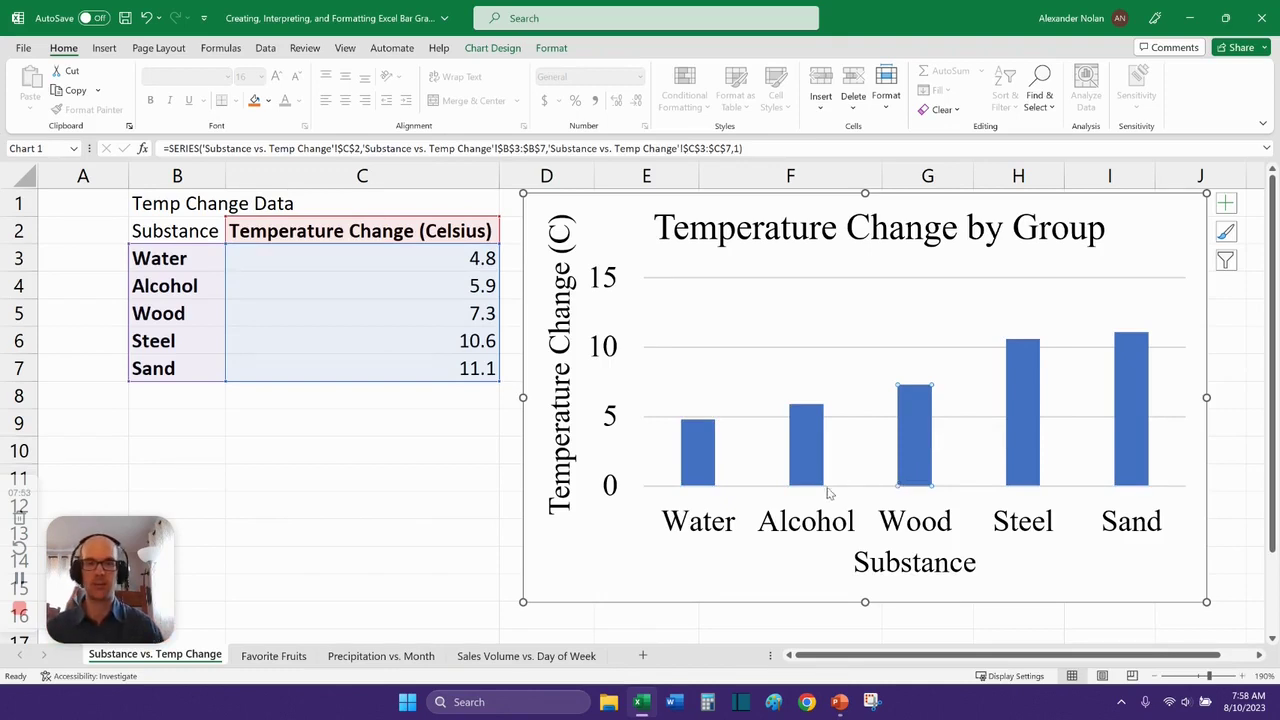
left_click(698, 466)
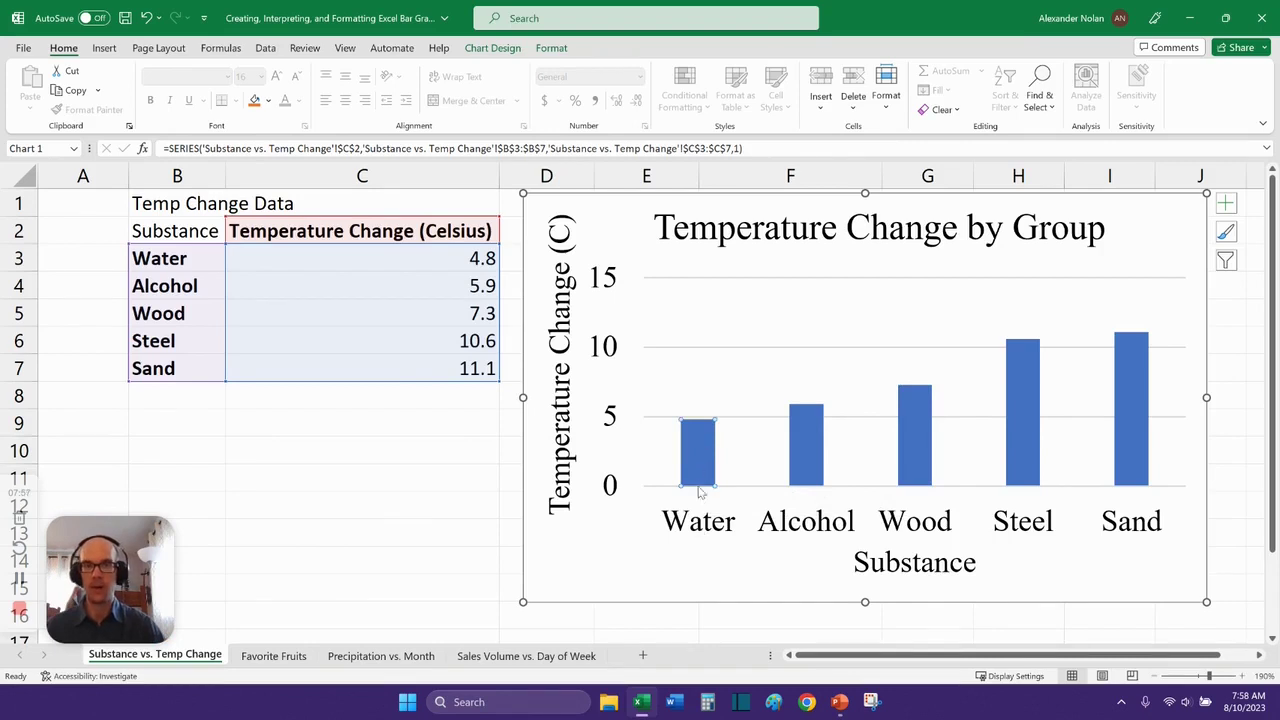
left_click(425, 505)
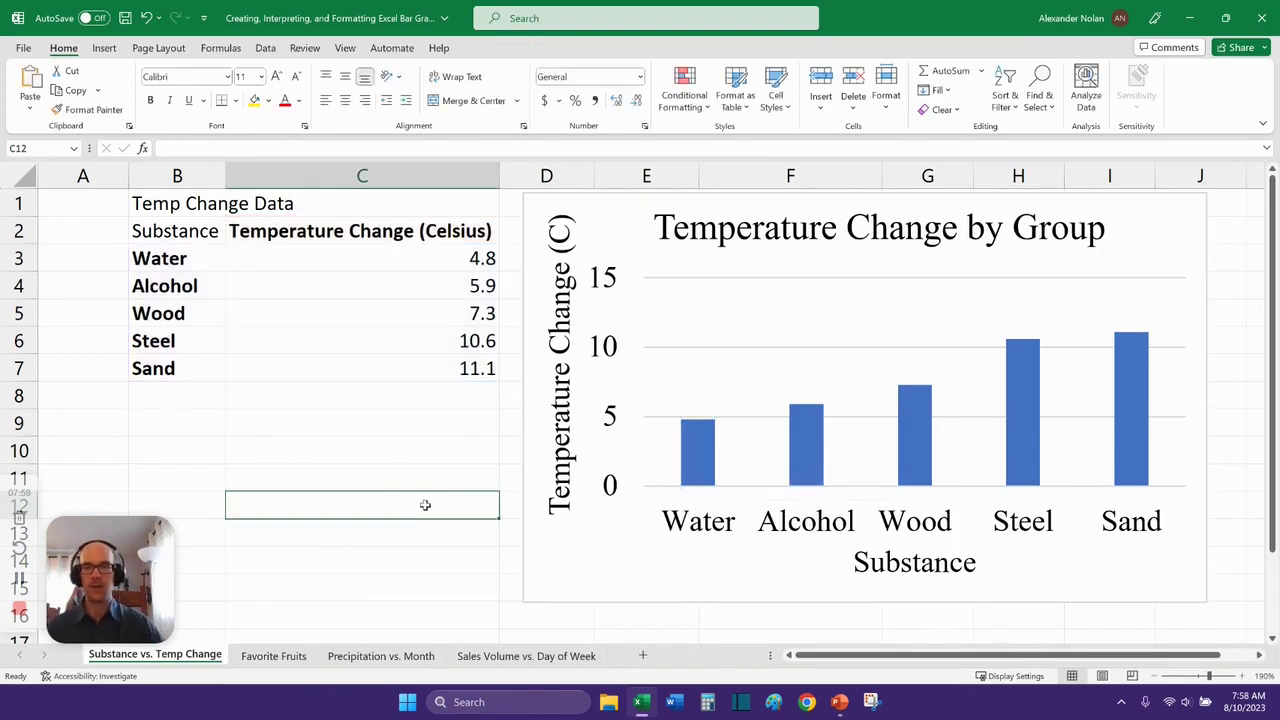
left_click(910, 438)
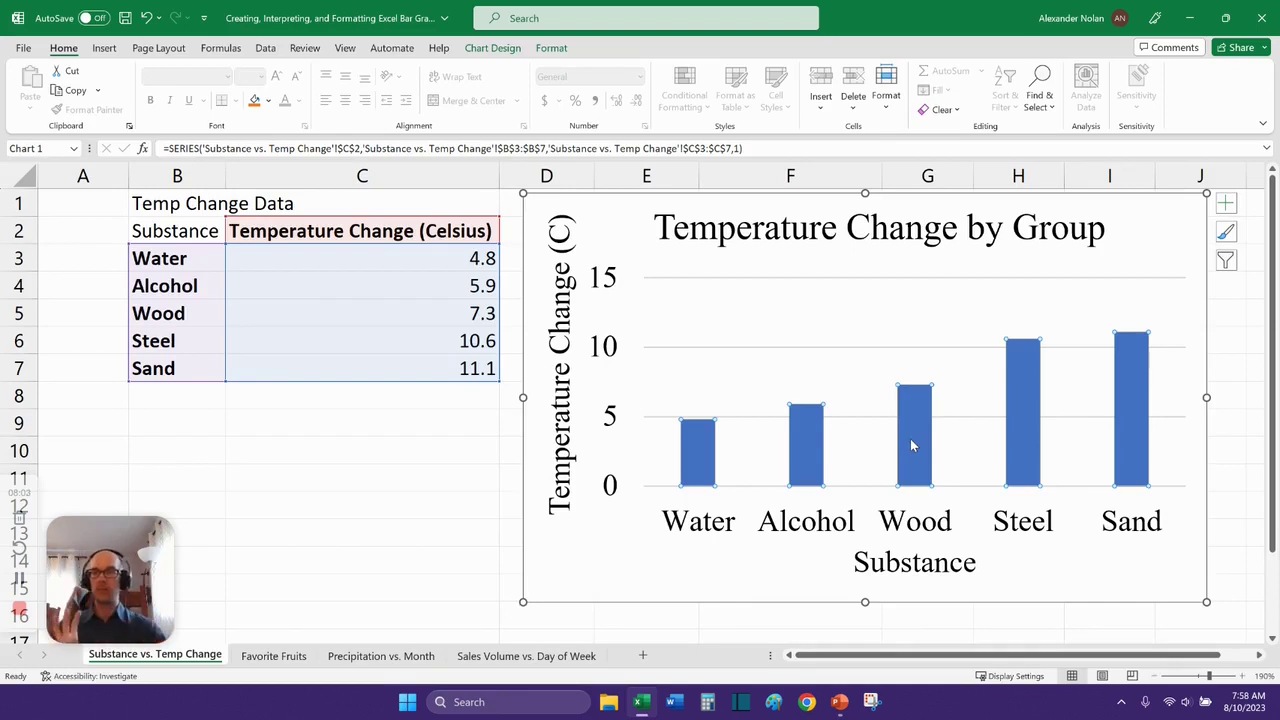
left_click(326, 360)
left_click(332, 425)
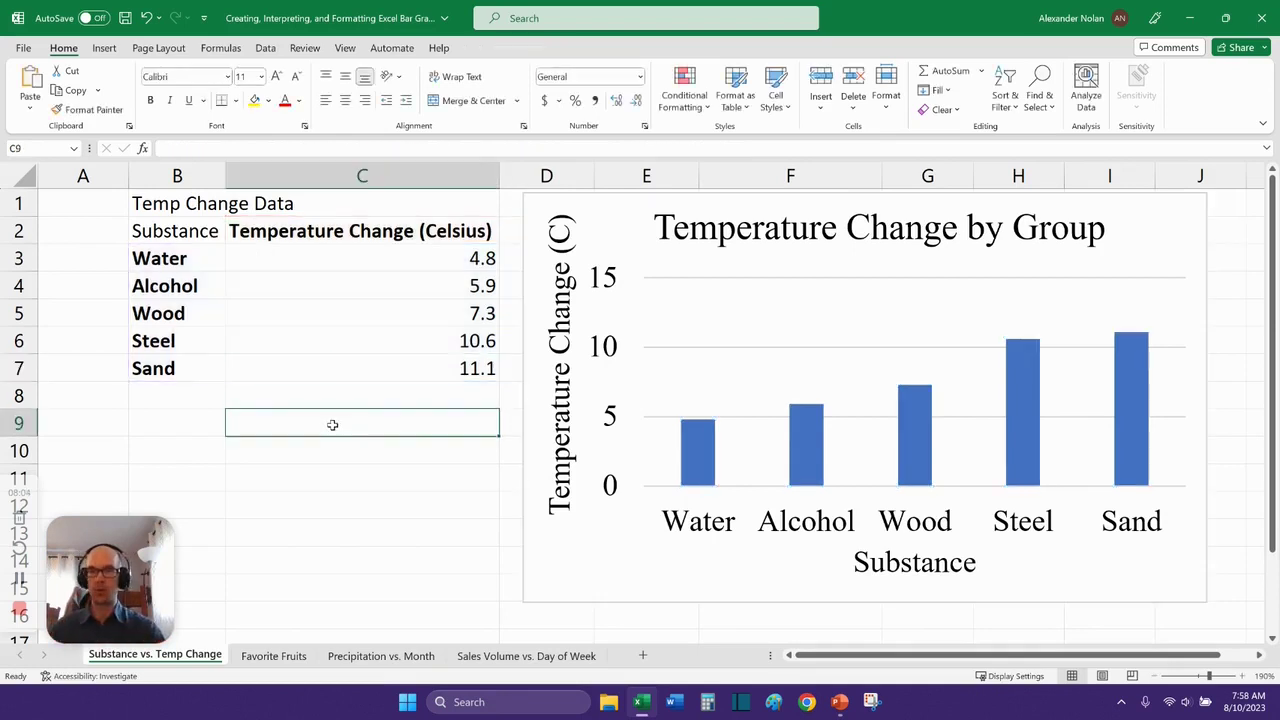
left_click(1025, 446)
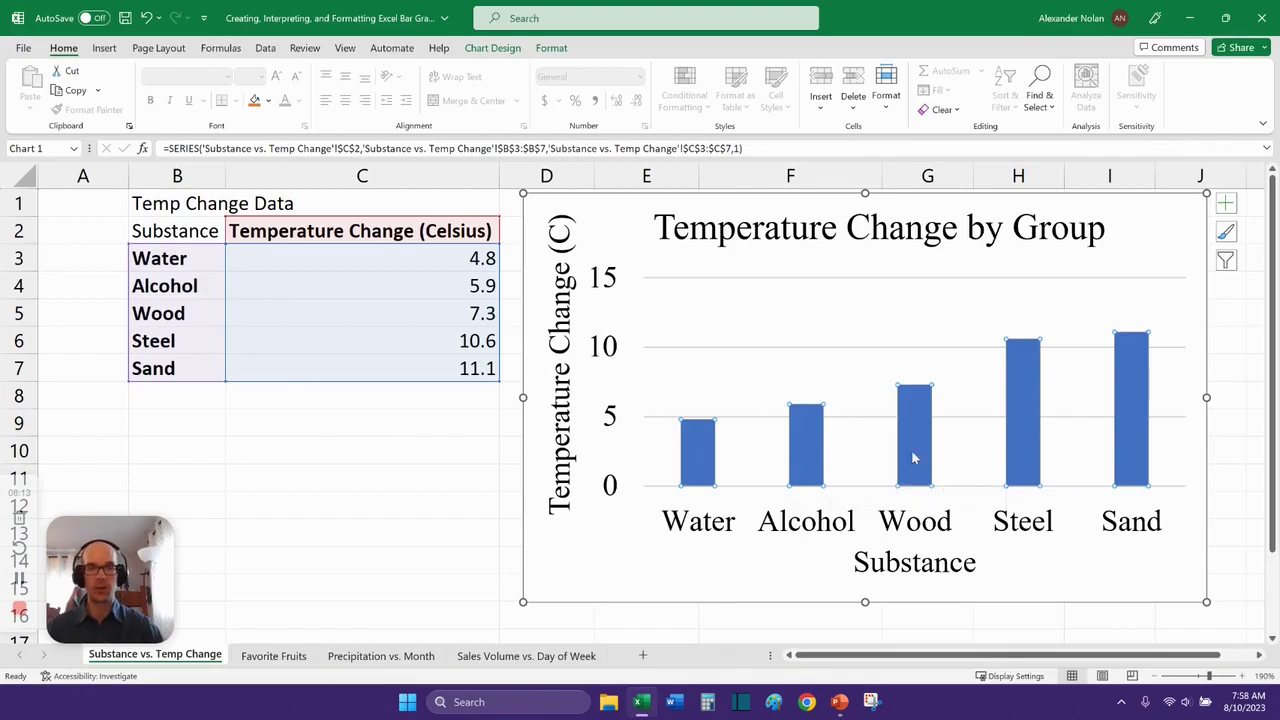
Give the bar series a solid red fill in Format Data Series.
right_click(915, 411)
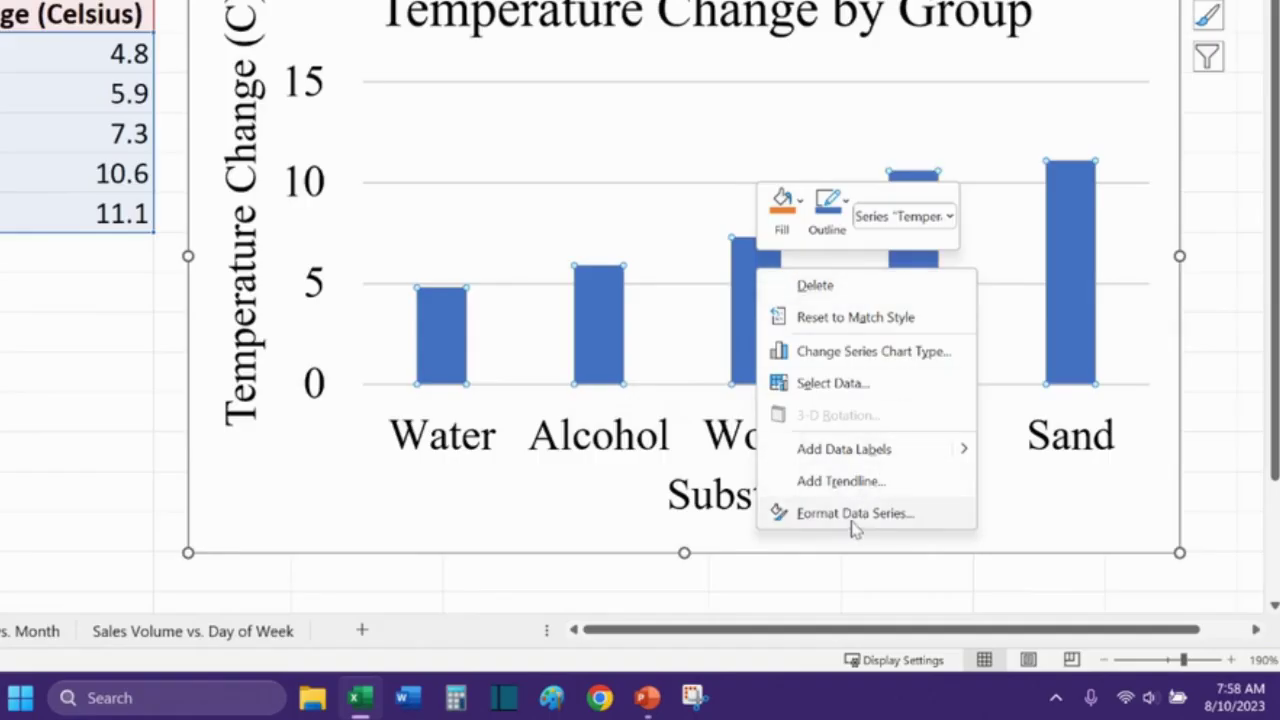
left_click(848, 514)
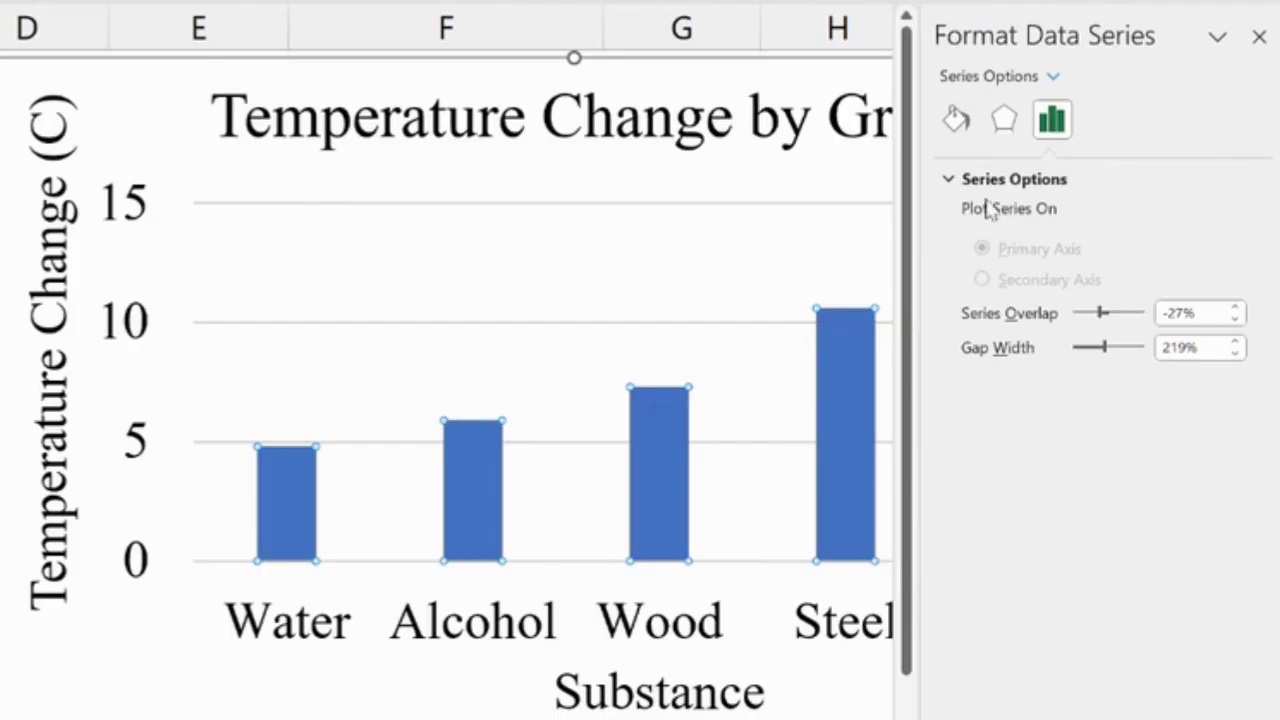
left_click(958, 128)
left_click(960, 128)
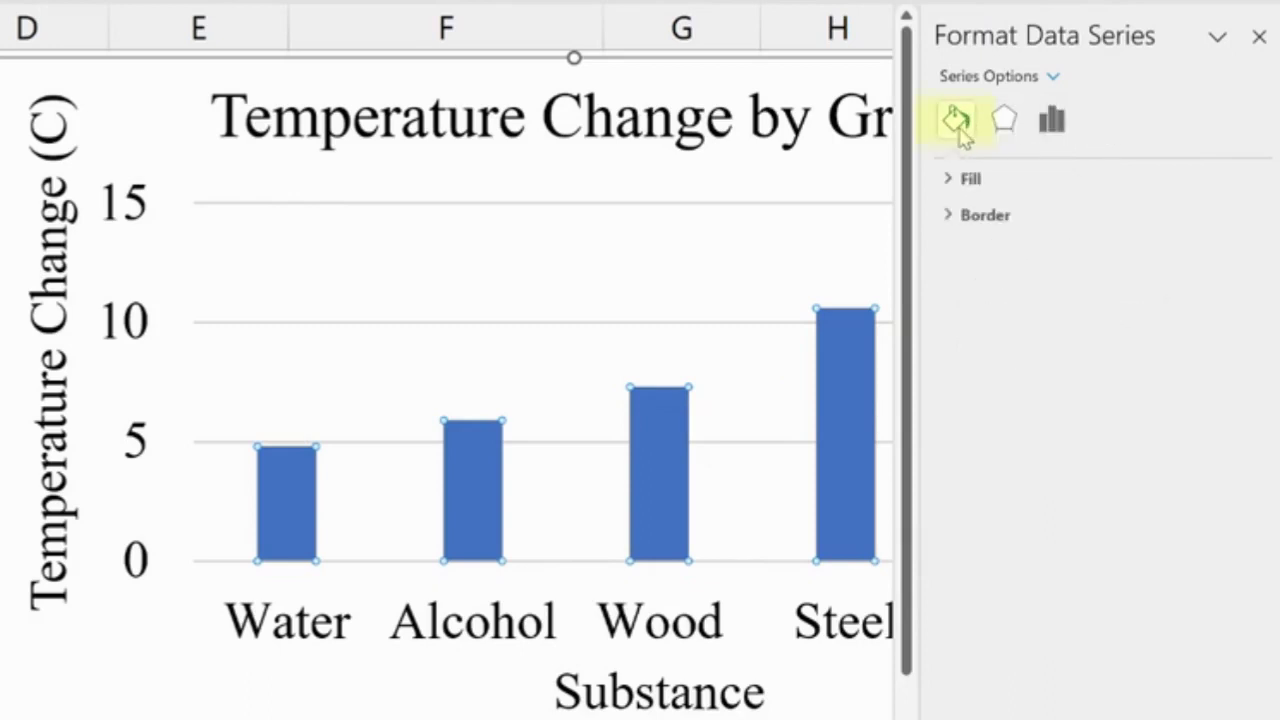
left_click(972, 180)
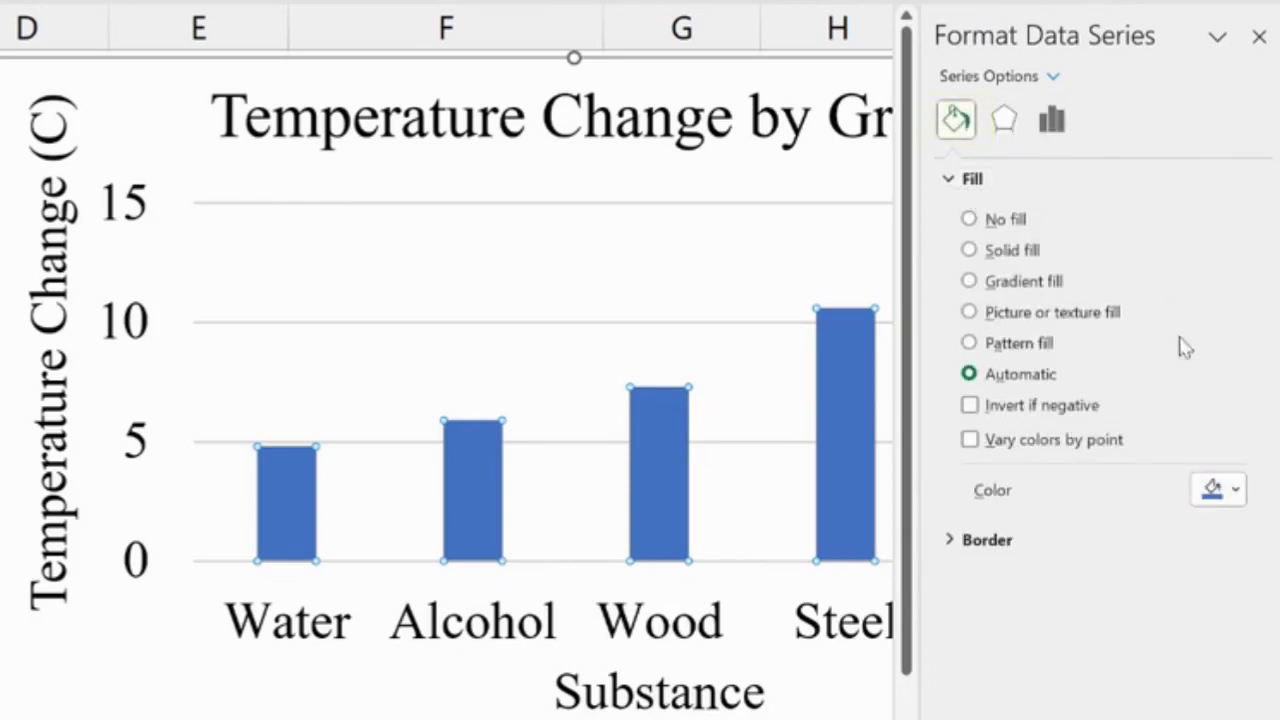
left_click(970, 250)
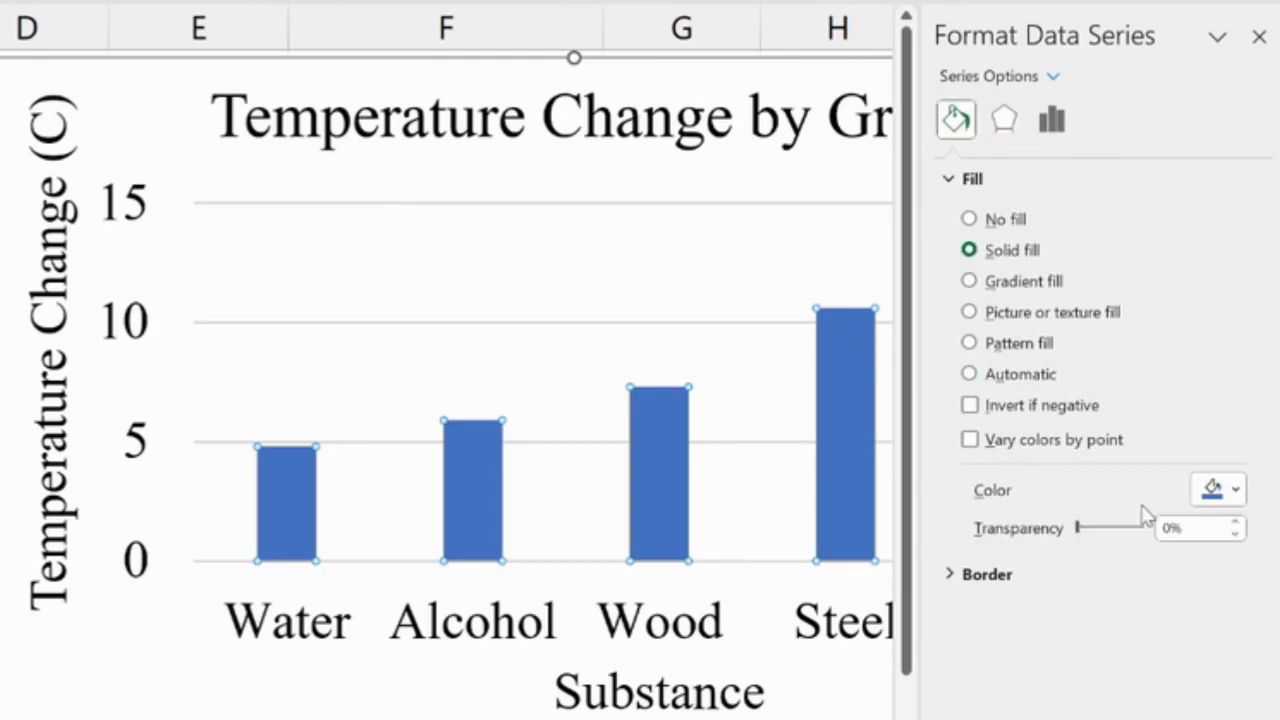
left_click(1236, 489)
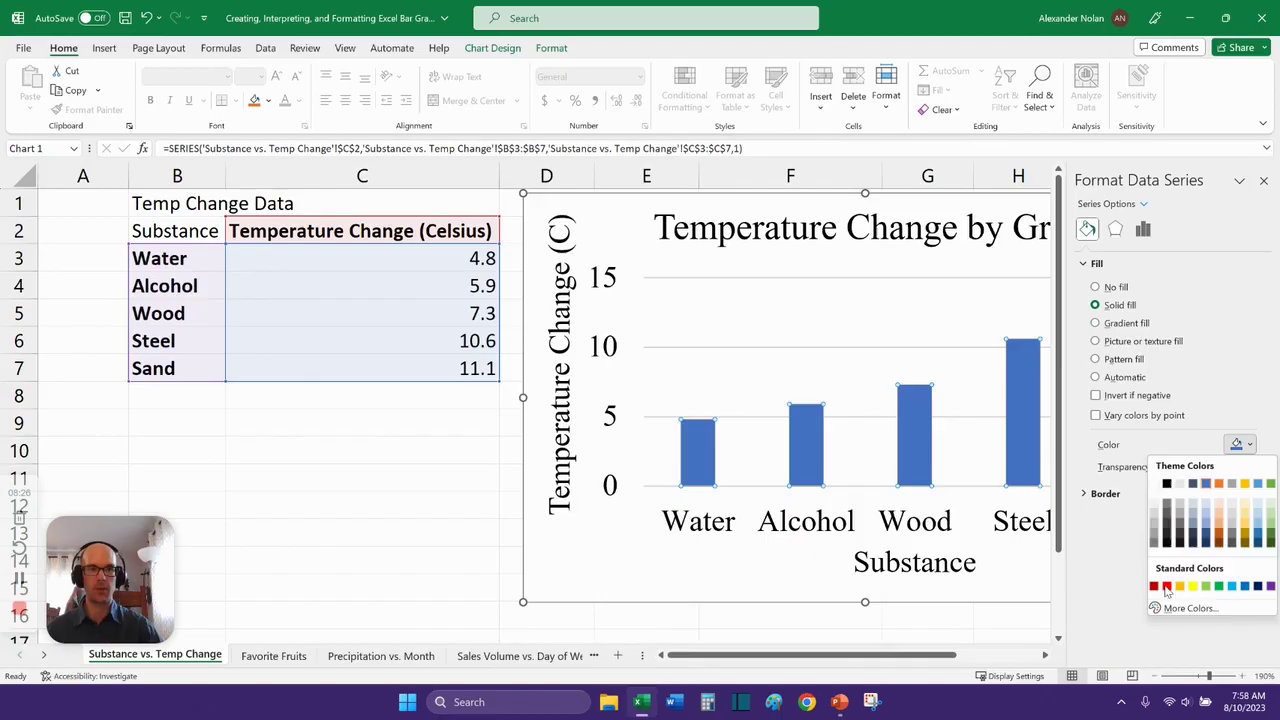
left_click(1166, 588)
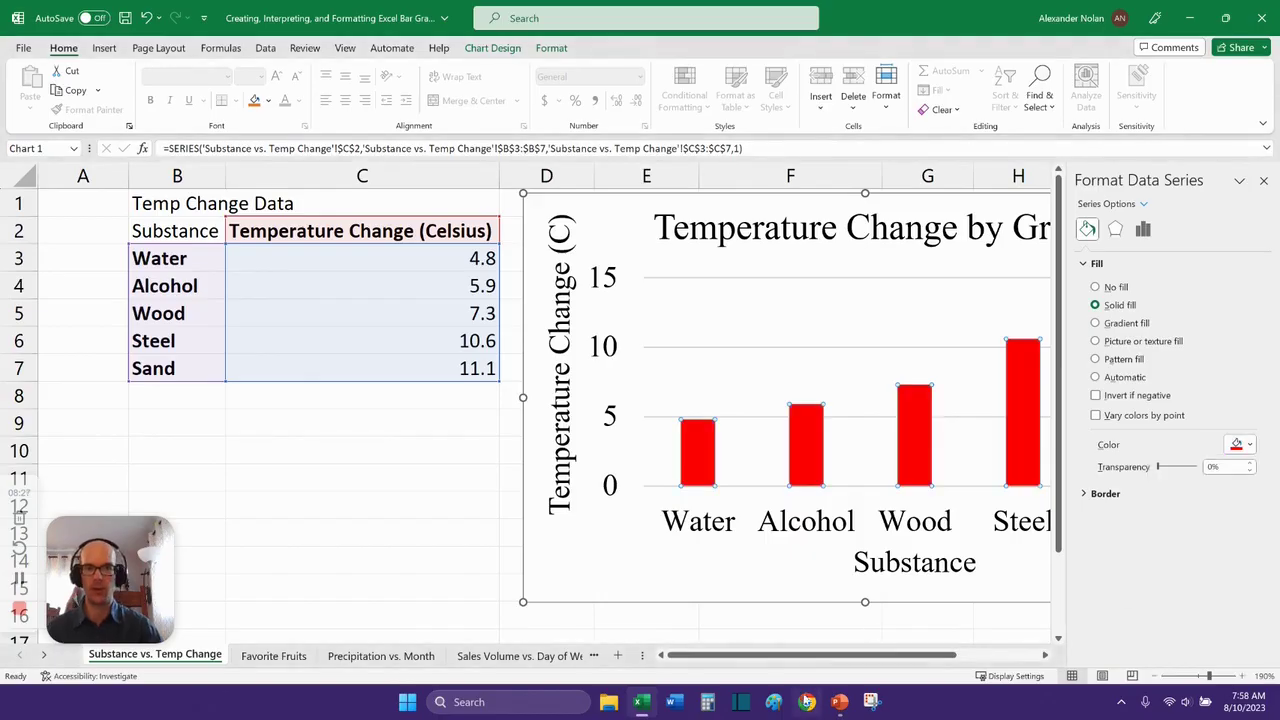
Select the plot area, then the bar series, then only the Alcohol bar.
left_click_drag(815, 655, 892, 655)
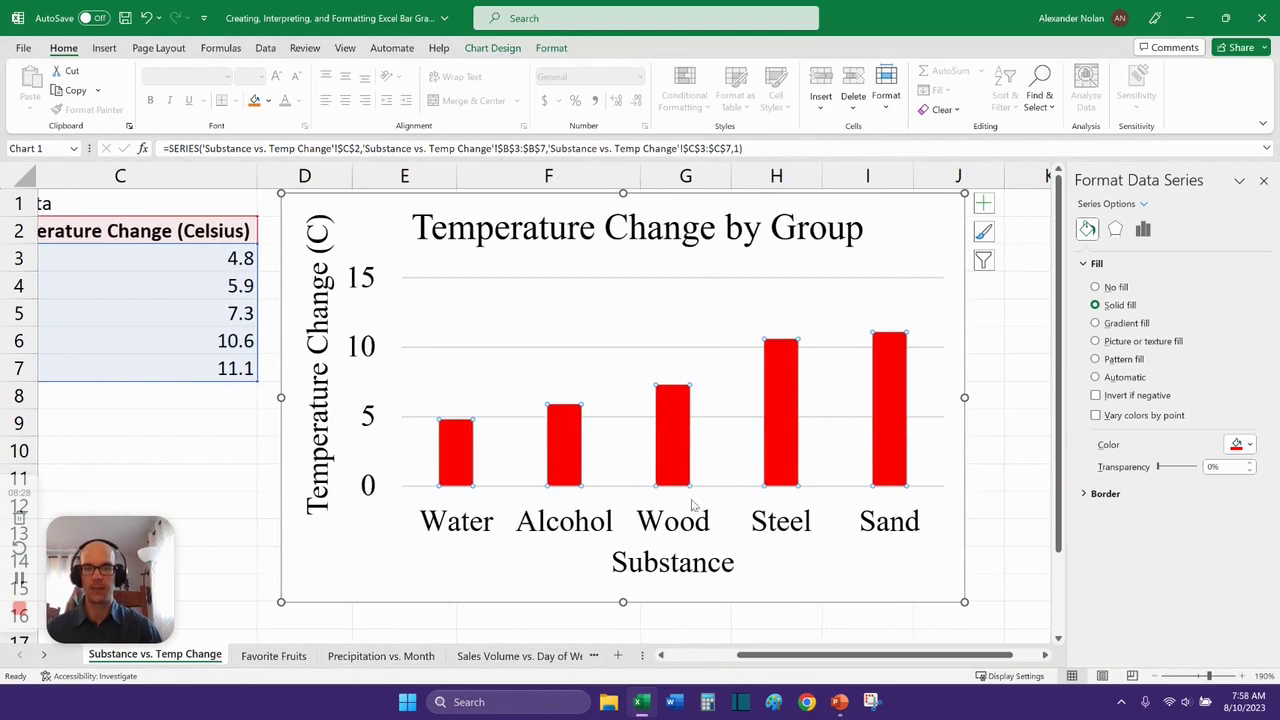
left_click(509, 460)
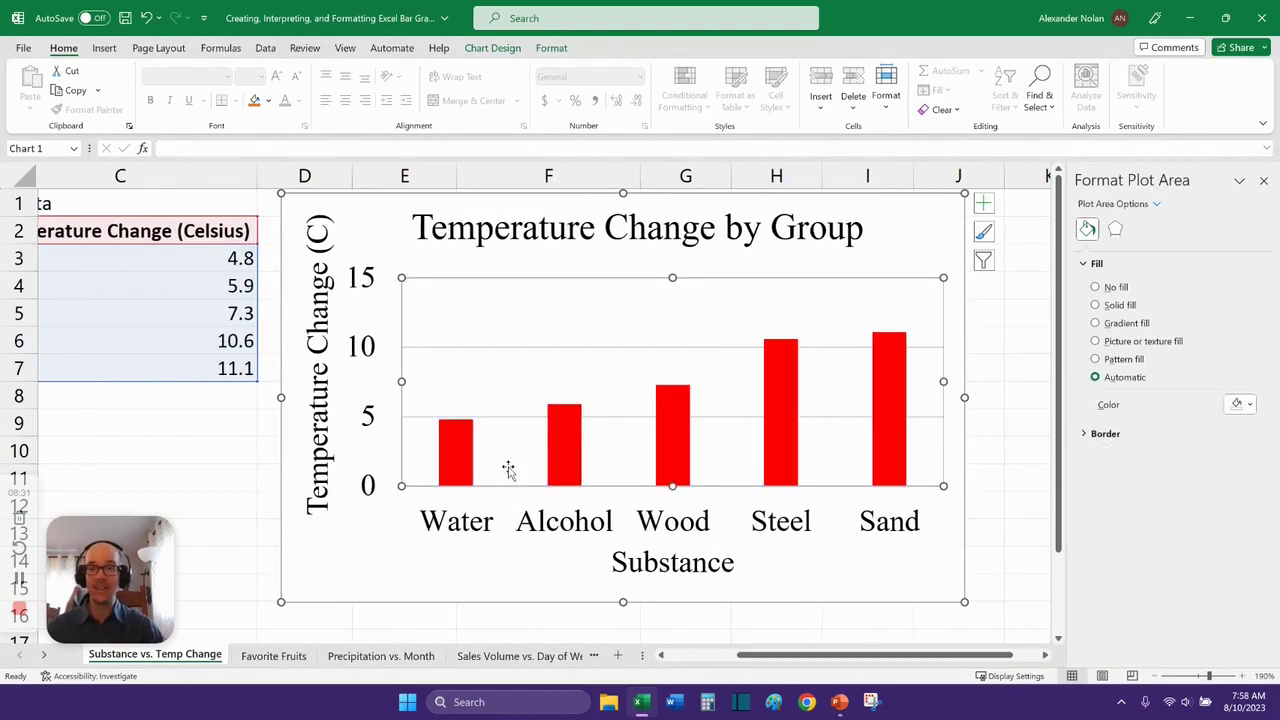
left_click(677, 459)
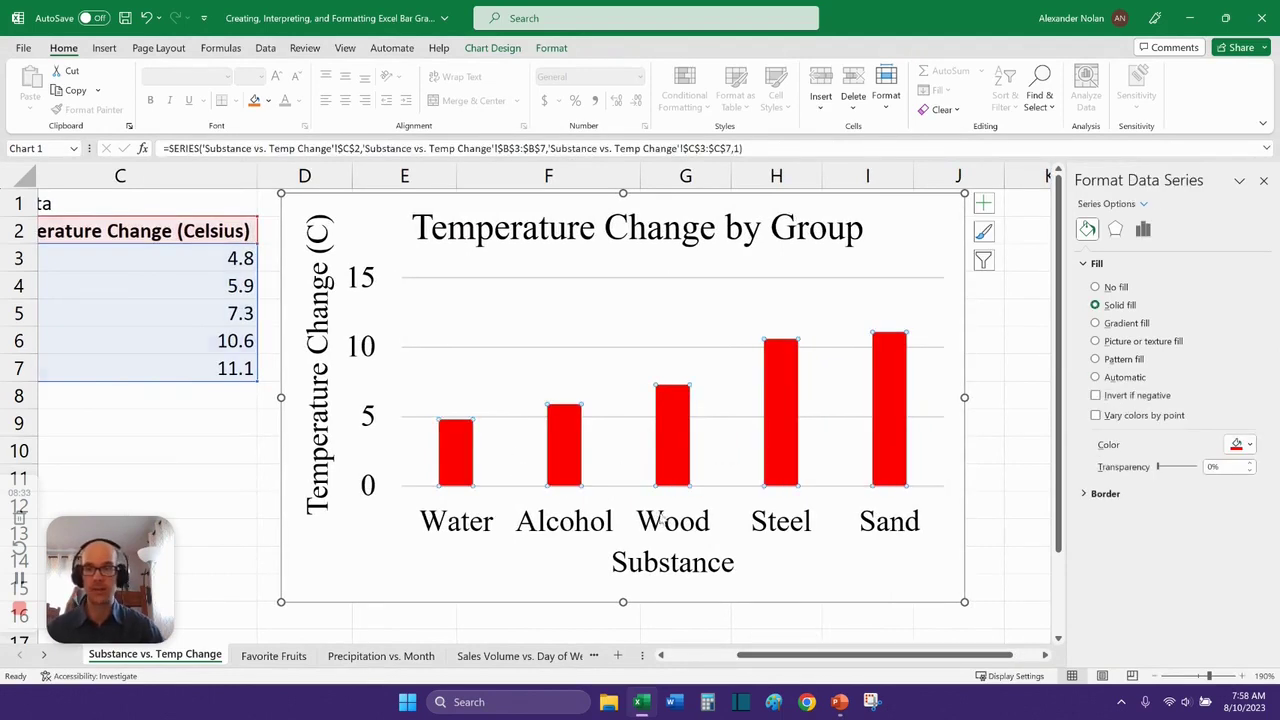
left_click(571, 434)
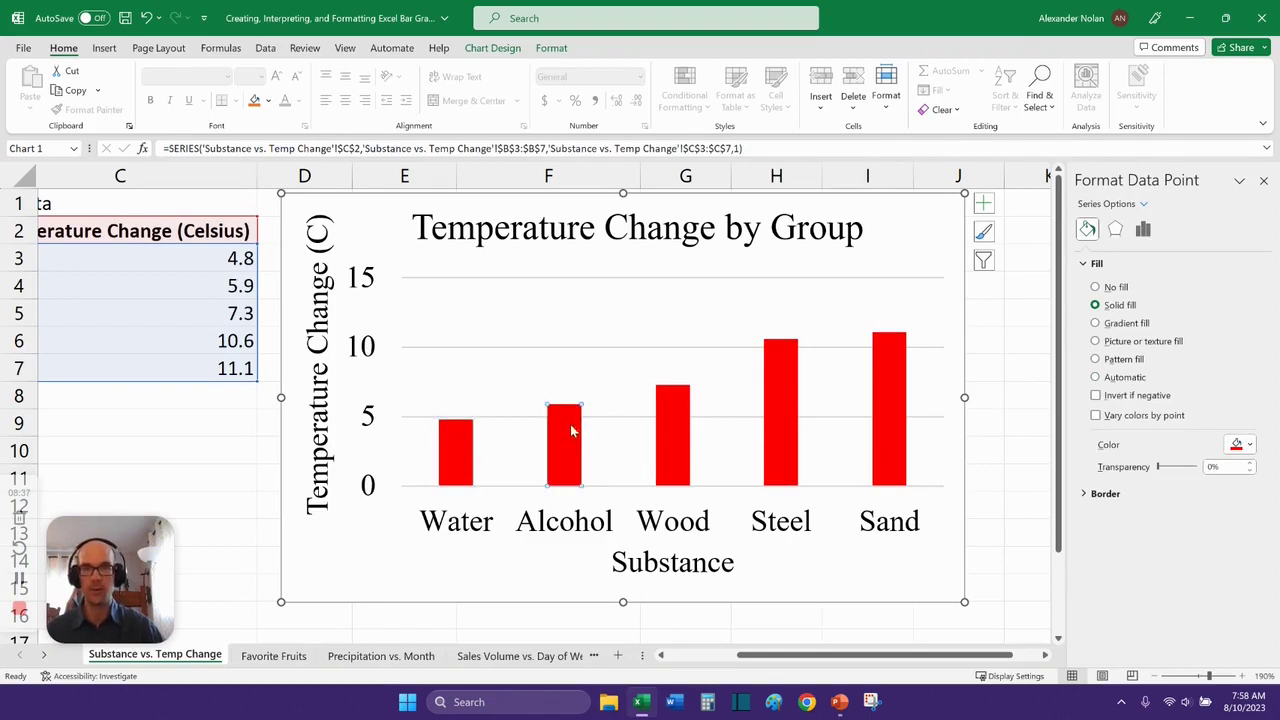
Give the Water bar a light-blue fill.
left_click(456, 443)
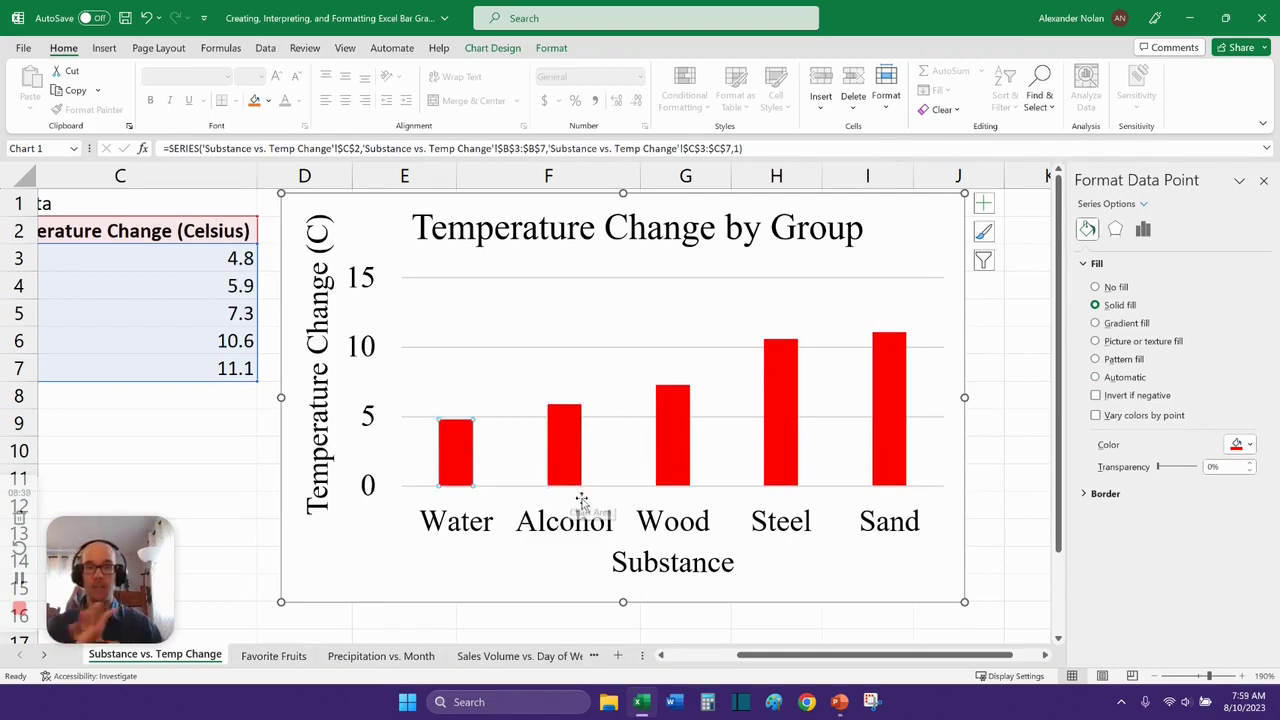
left_click(905, 410)
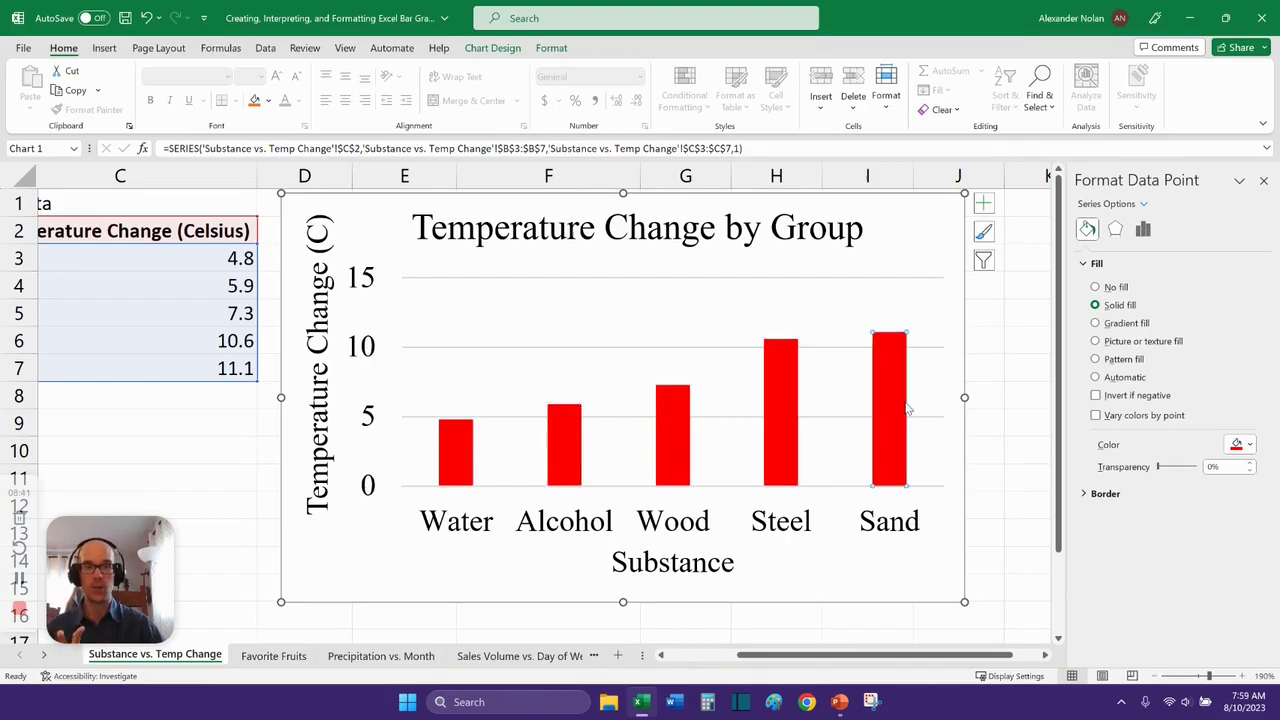
left_click(783, 385)
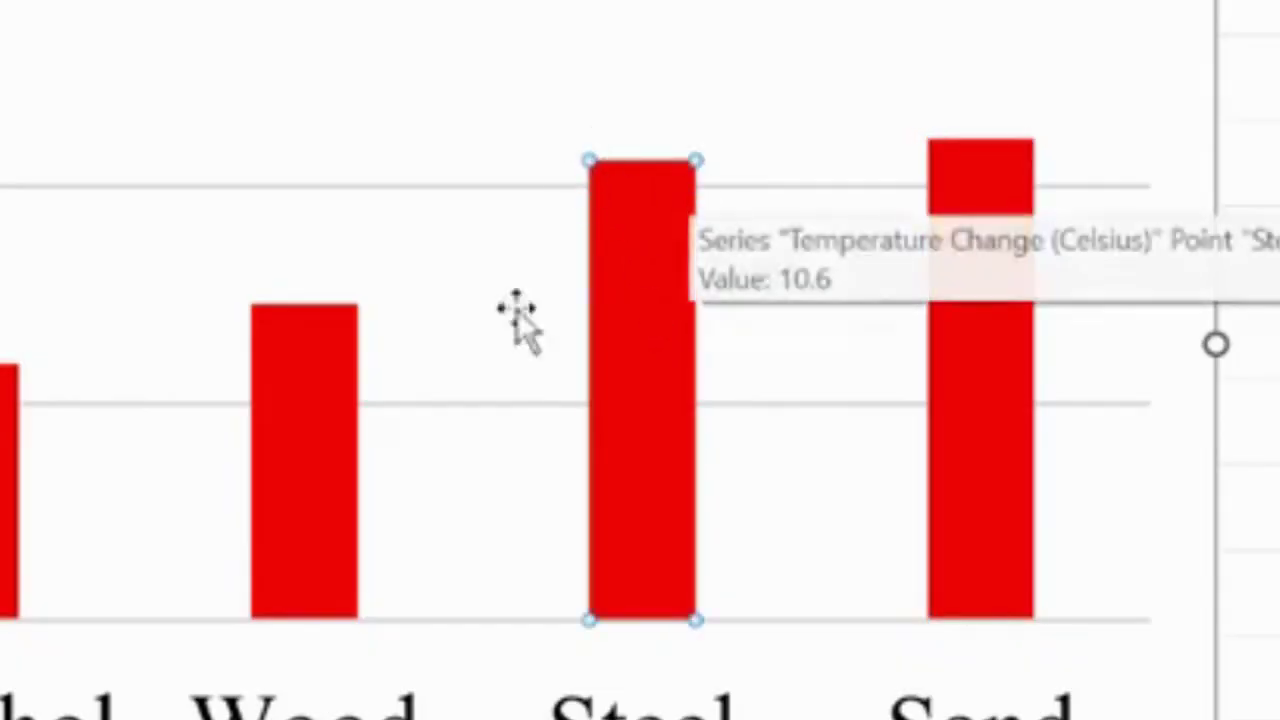
left_click(345, 420)
left_click(8, 420)
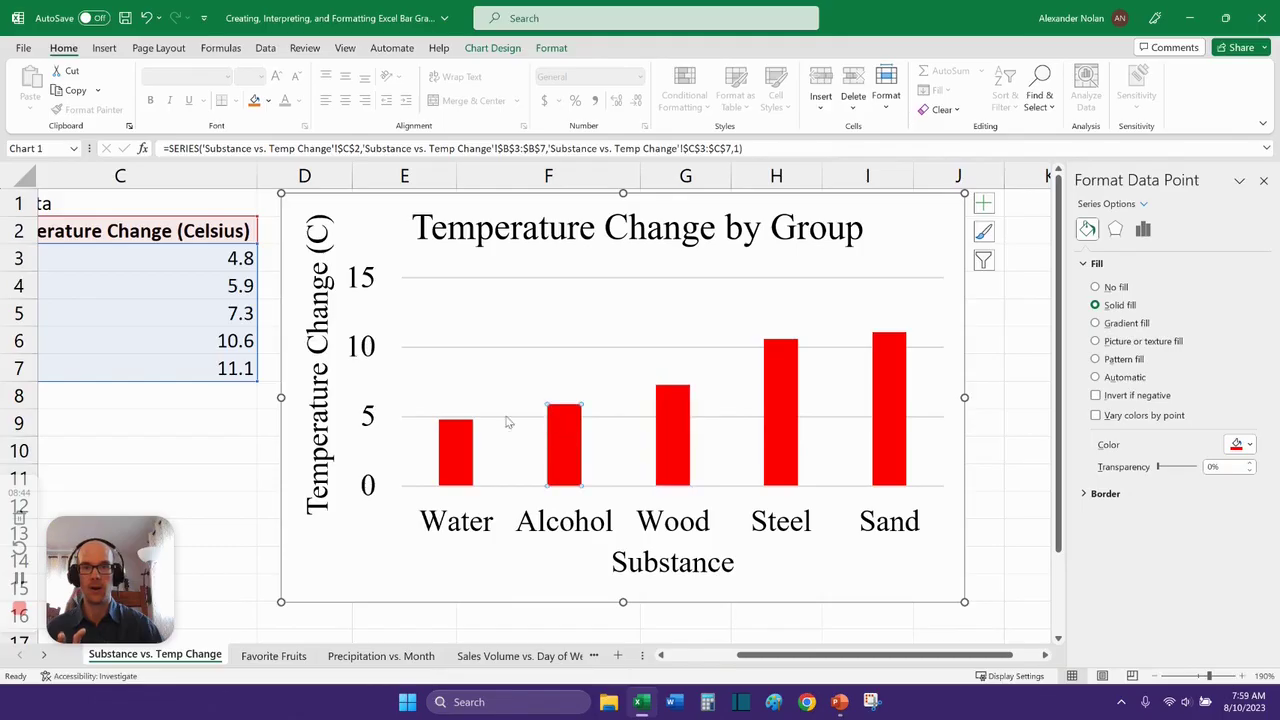
left_click(463, 455)
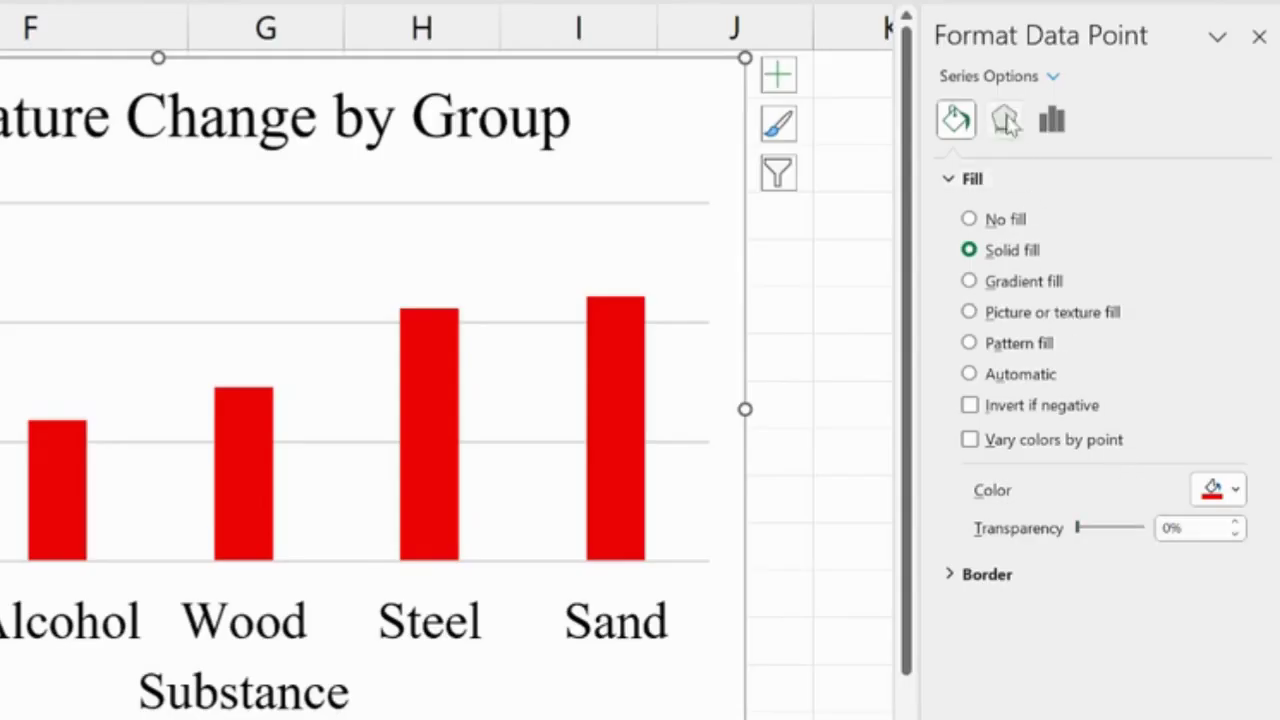
left_click(1230, 489)
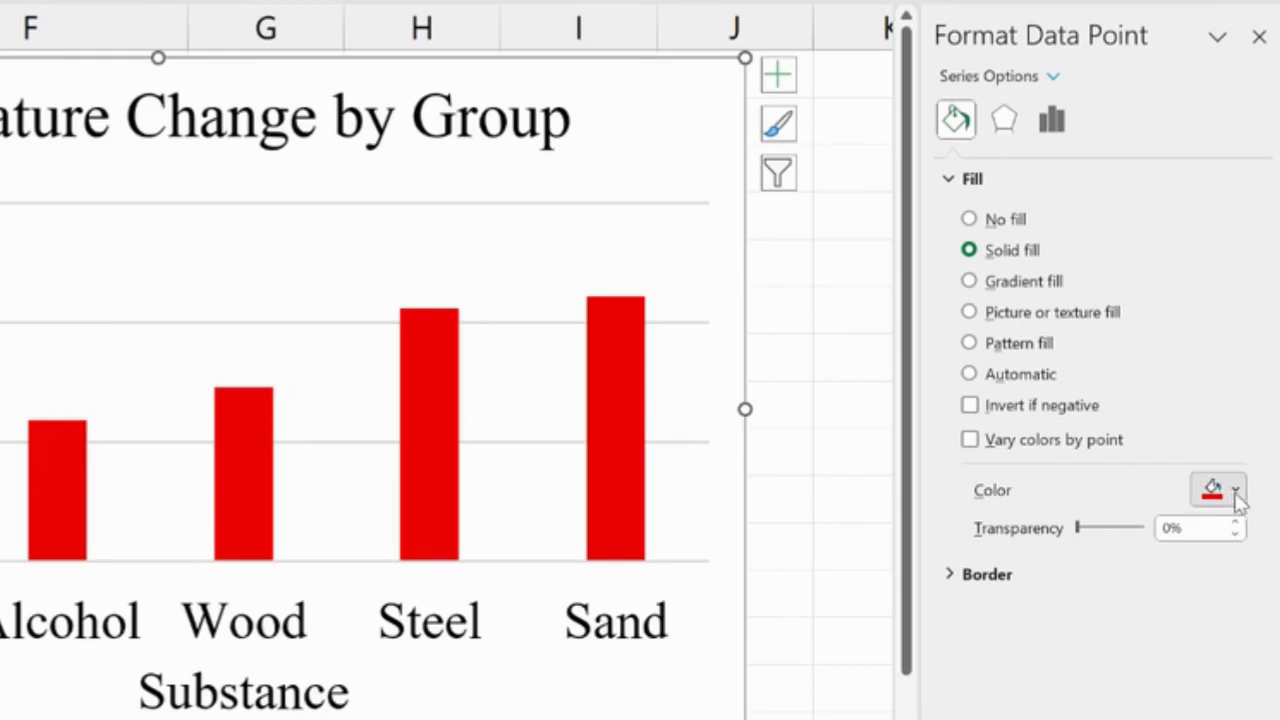
left_click(1159, 621)
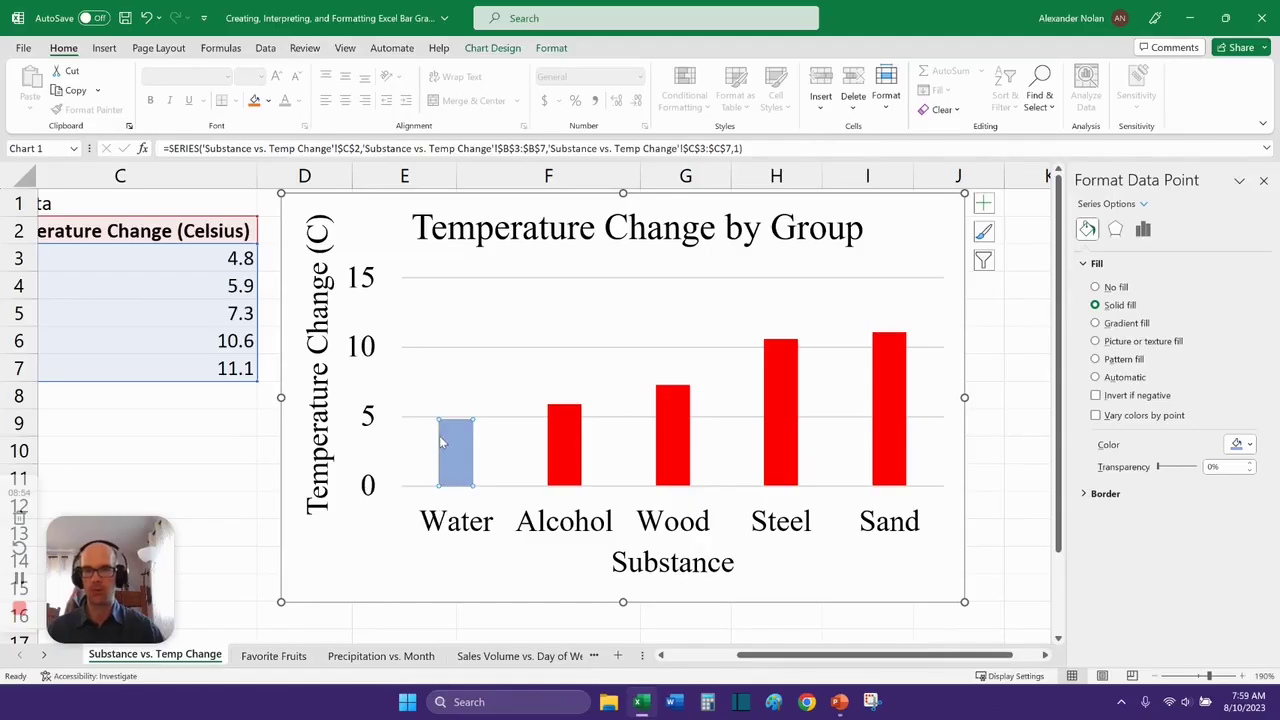
Colour the Alcohol bar grey.
left_click(560, 465)
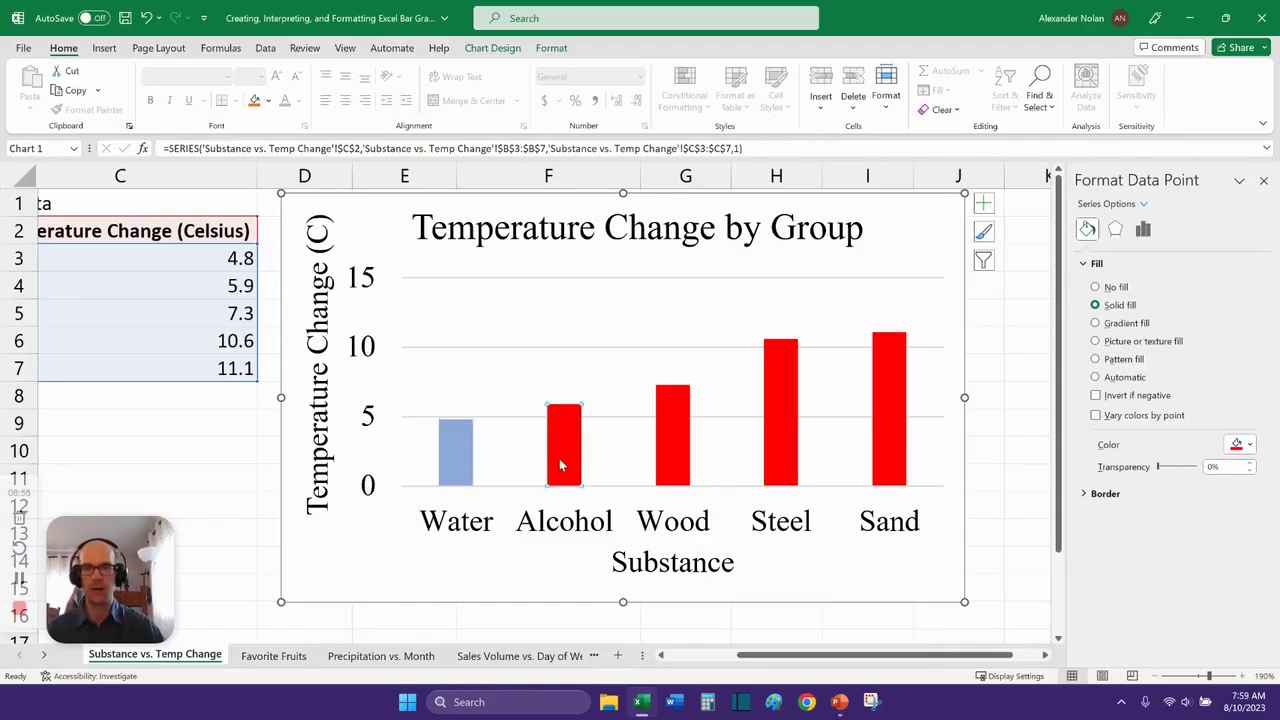
left_click(1248, 444)
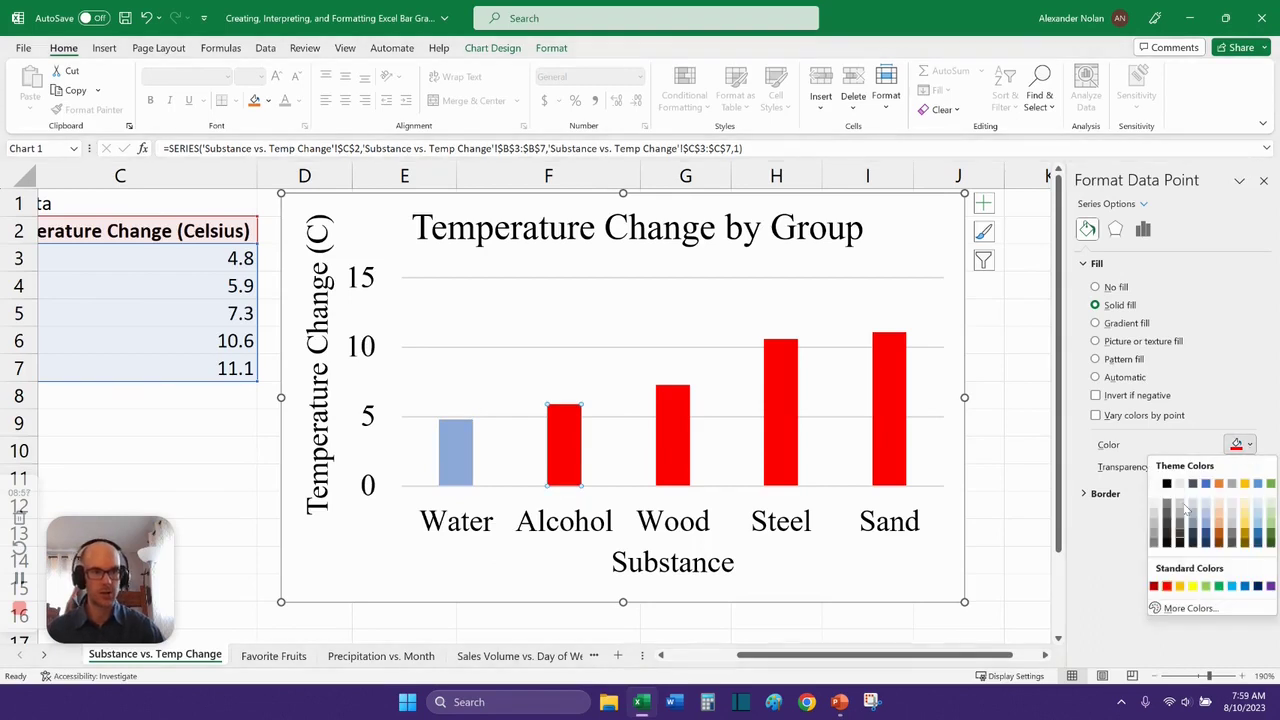
left_click(1153, 521)
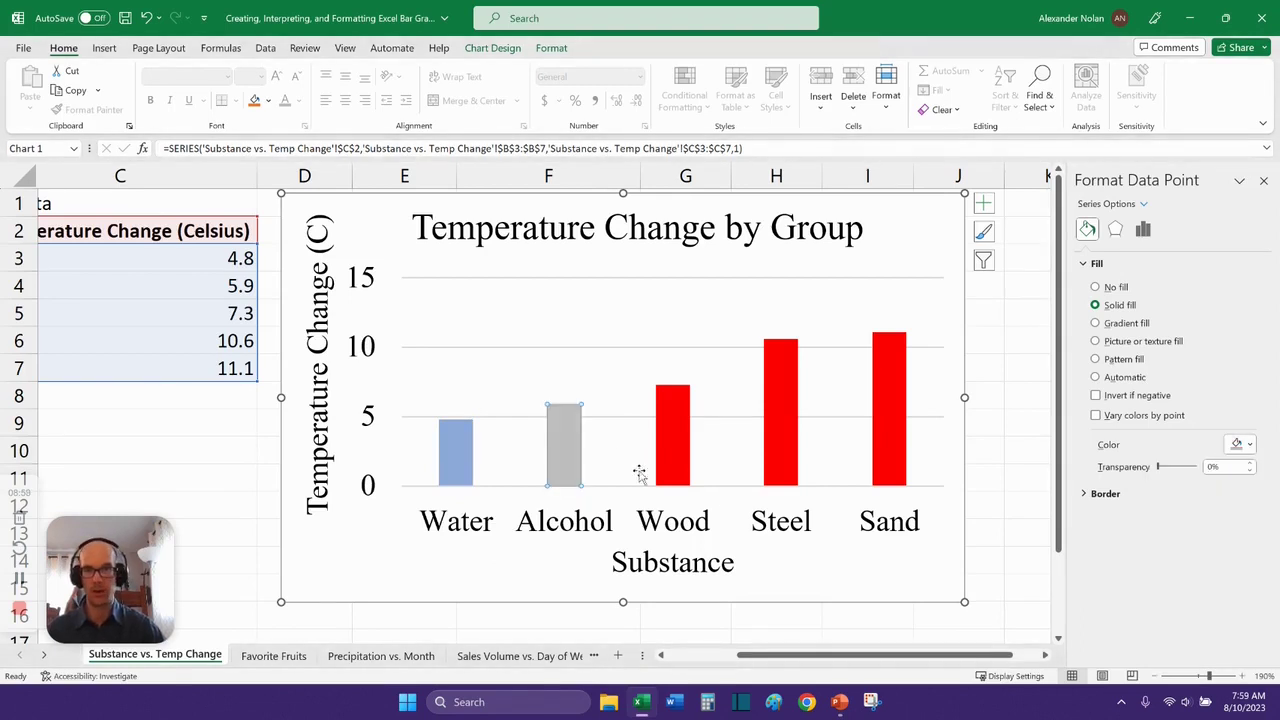
Fill the Wood bar with a darker wood texture.
left_click(678, 452)
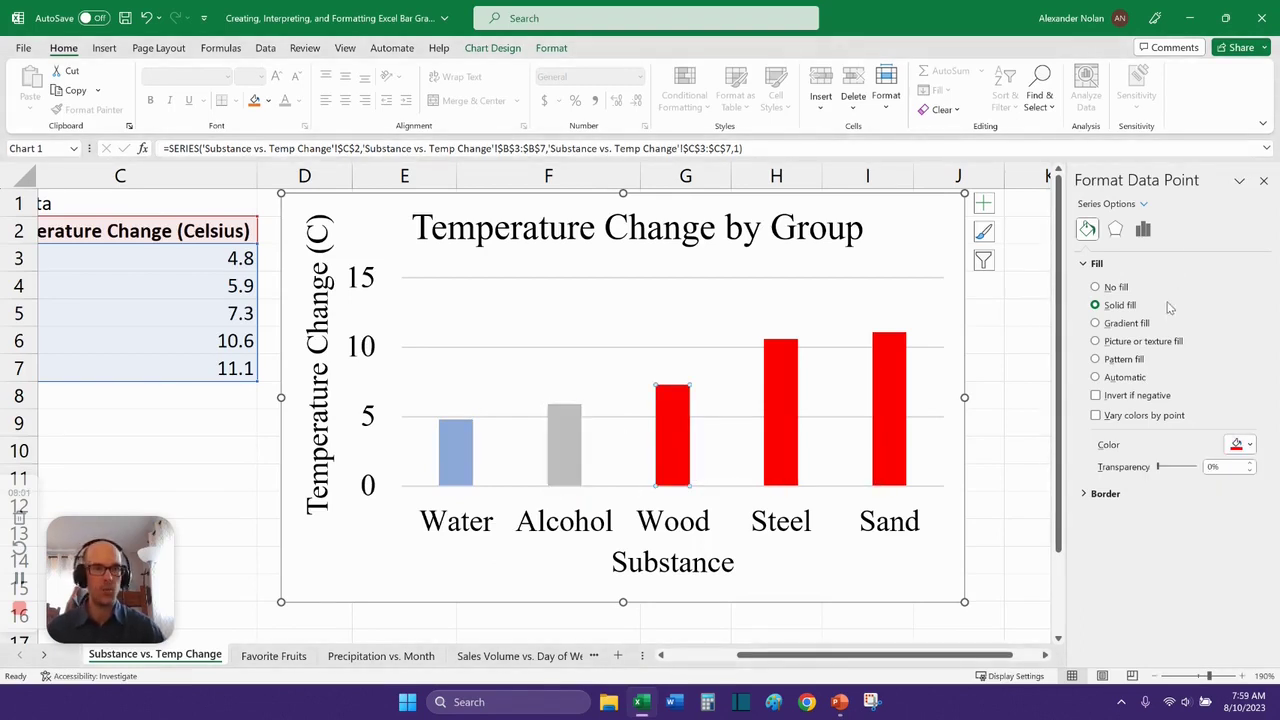
left_click(1095, 341)
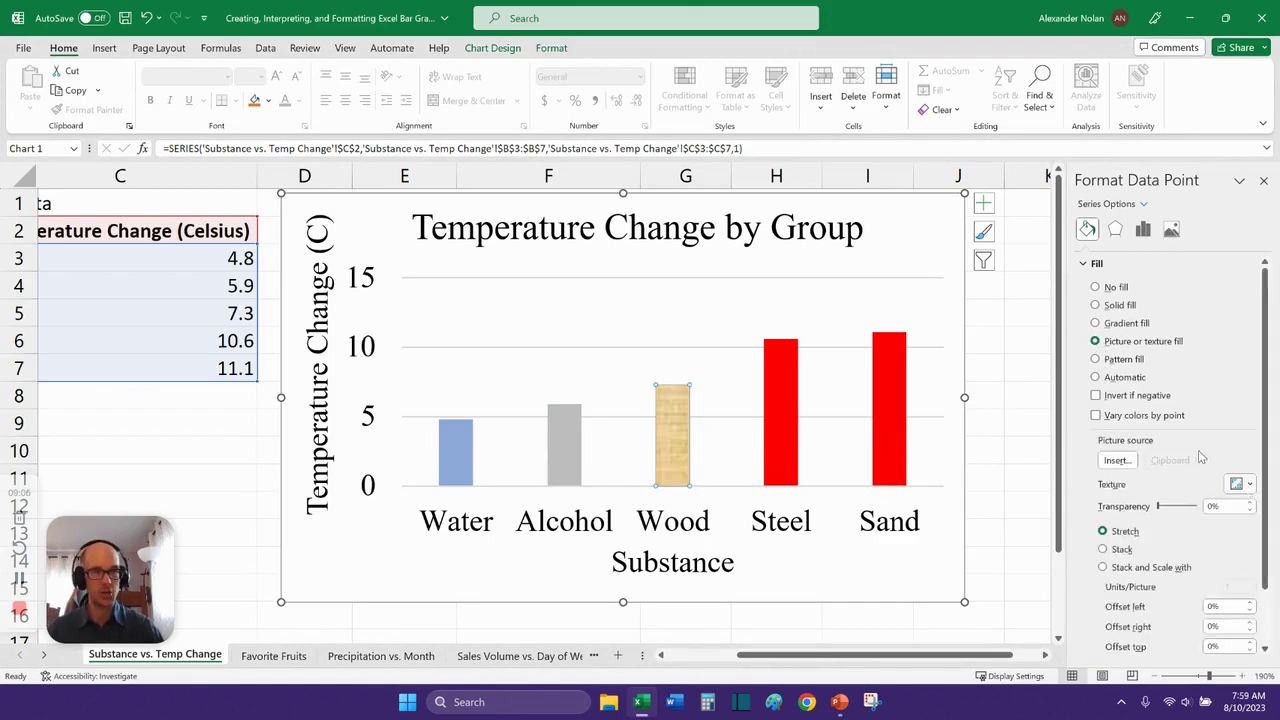
scroll(1201, 457, "down", 1)
left_click(1251, 449)
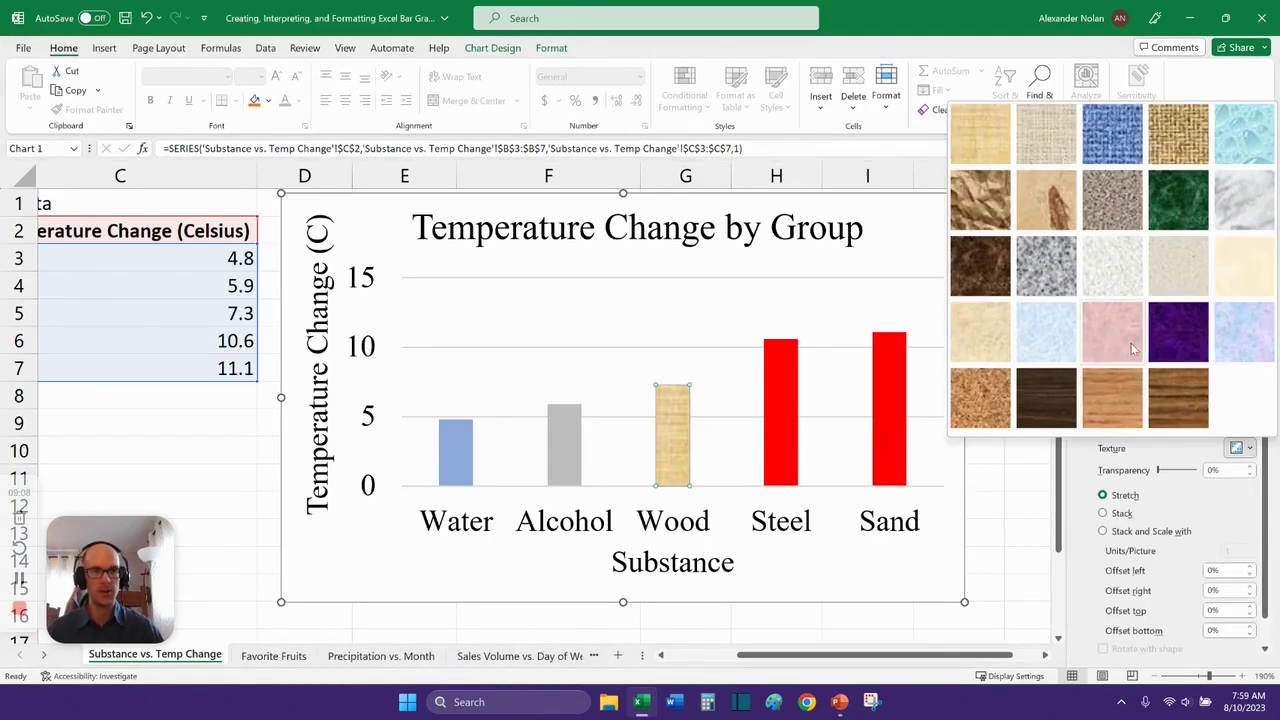
left_click(1114, 398)
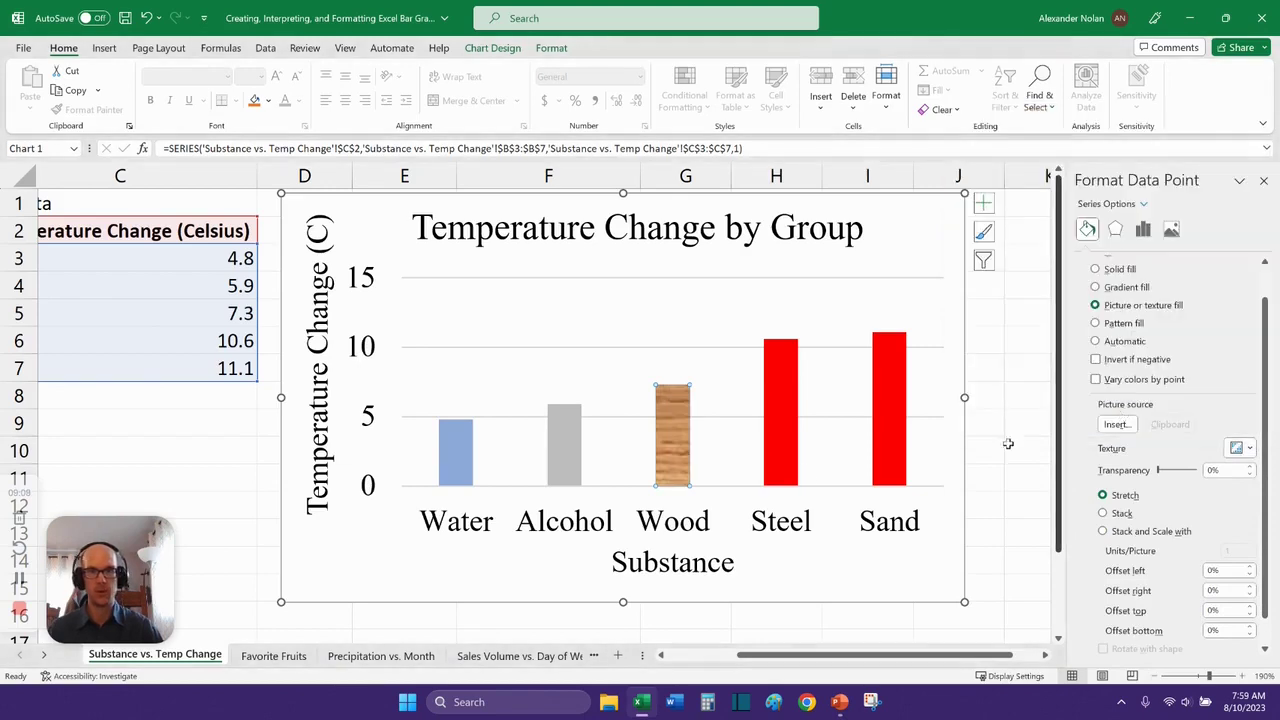
left_click(777, 414)
Give the Steel bar a pattern fill with black foreground and dense diagonal lines.
left_click(1250, 447)
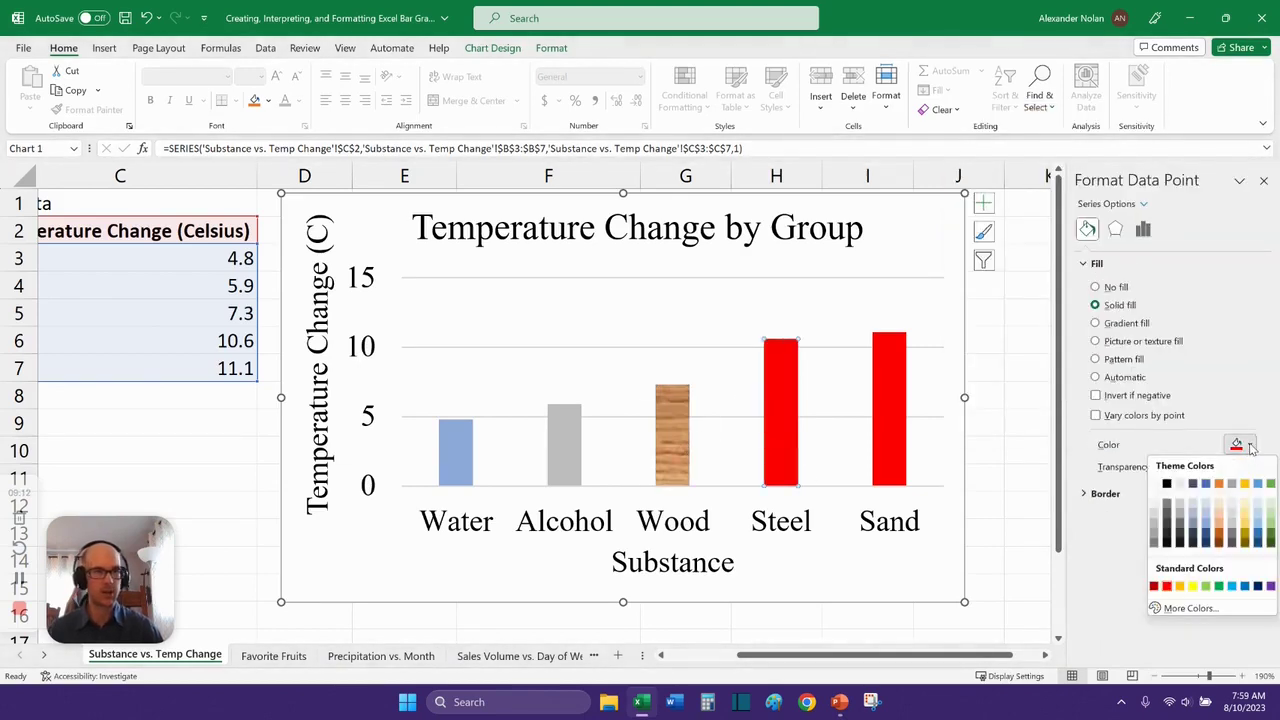
key("Escape")
left_click(1095, 360)
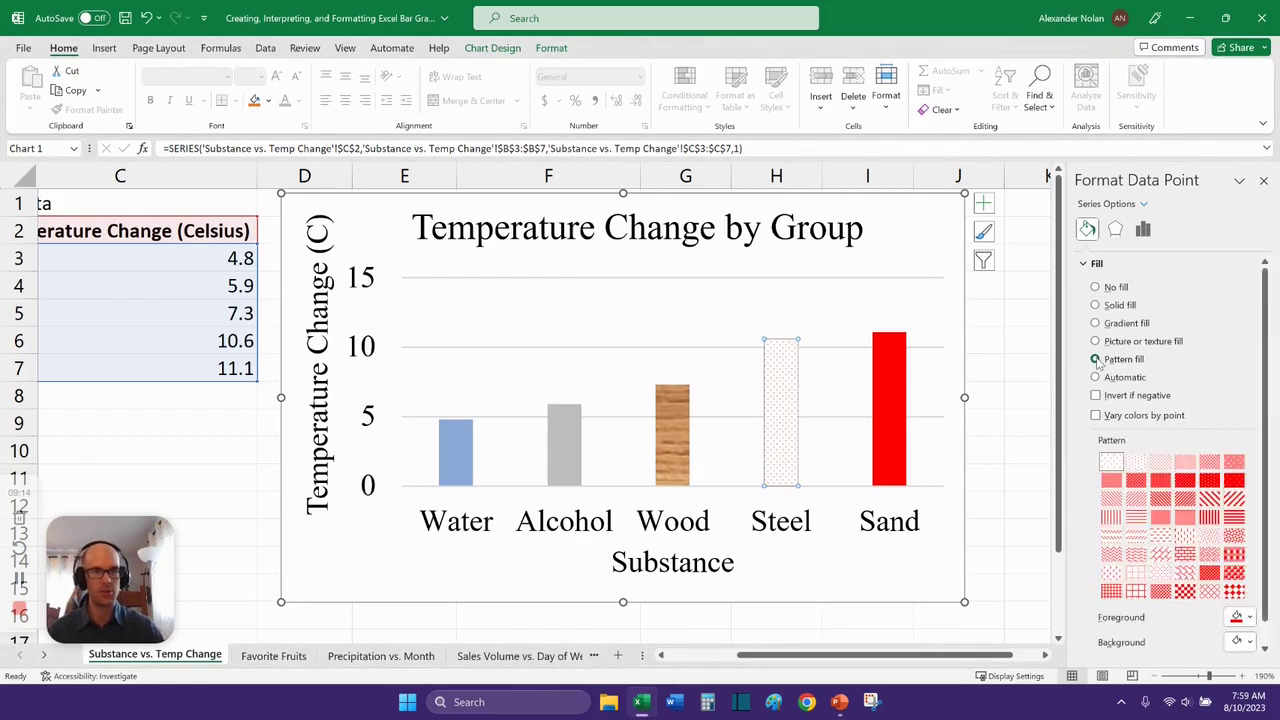
scroll(1180, 543, "down", 1)
left_click(1248, 594)
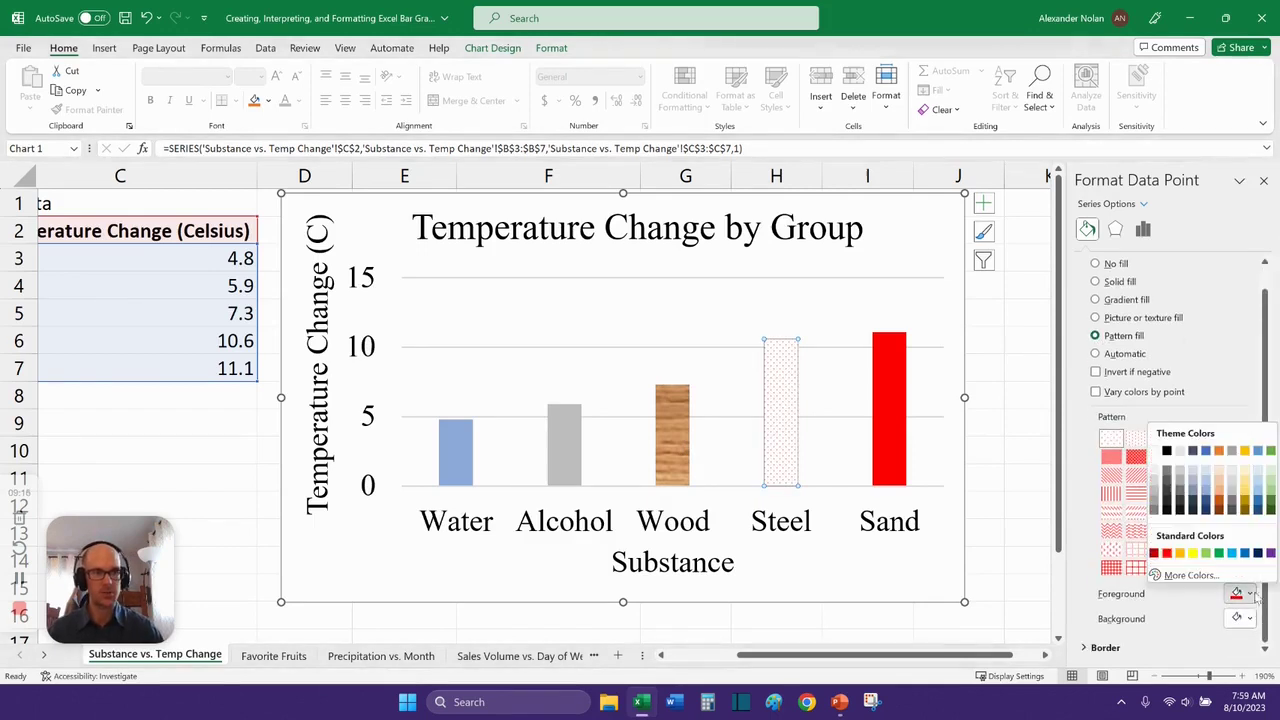
left_click(1168, 511)
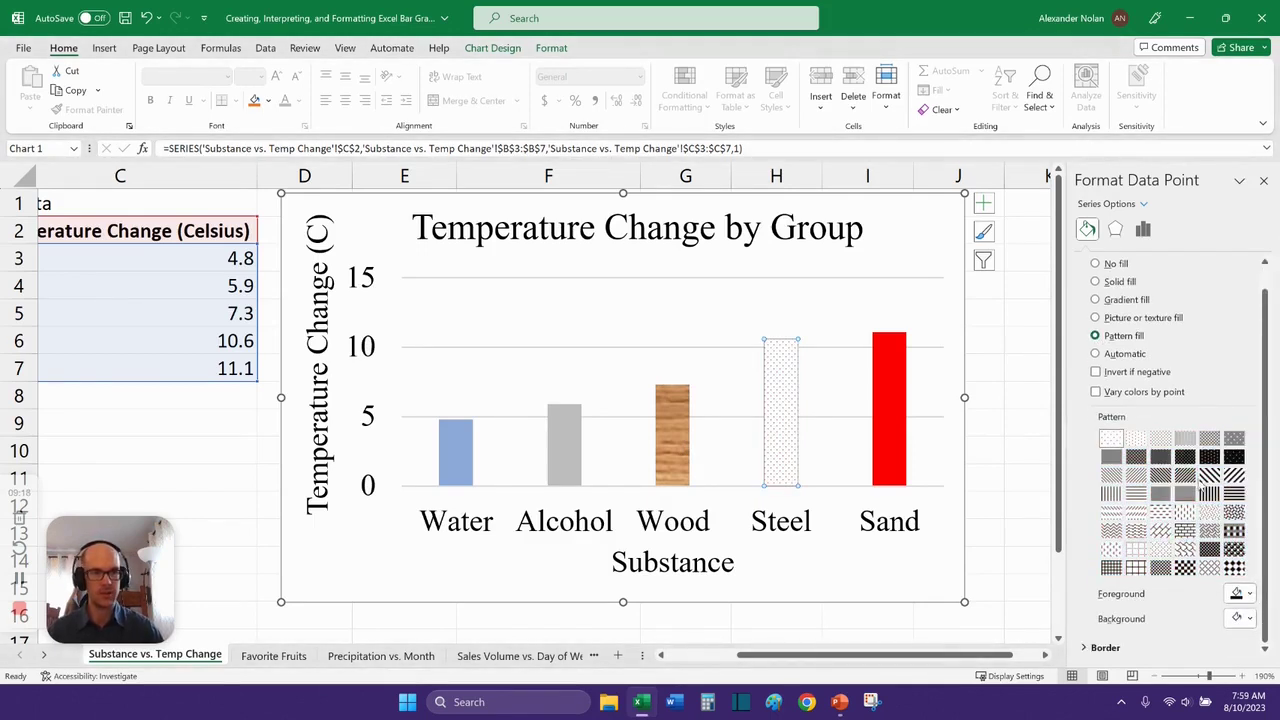
left_click(1189, 480)
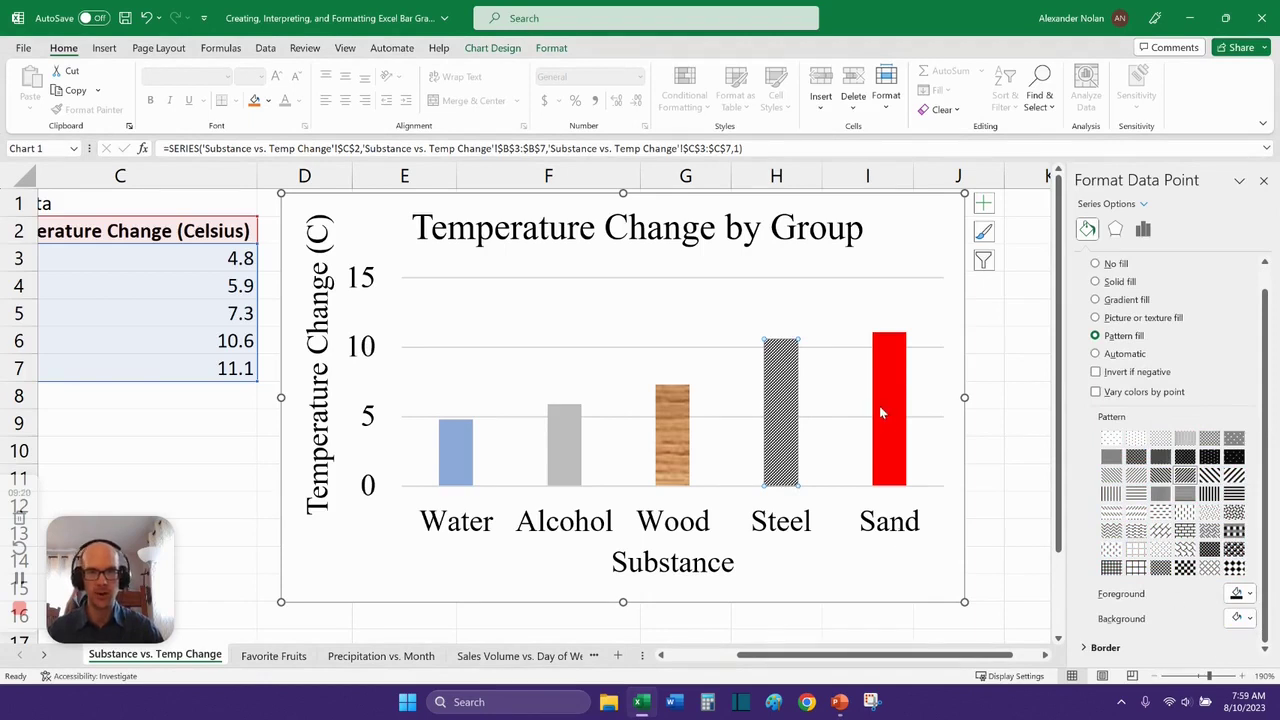
Fill the Sand bar with the speckled granite texture.
left_click(882, 432)
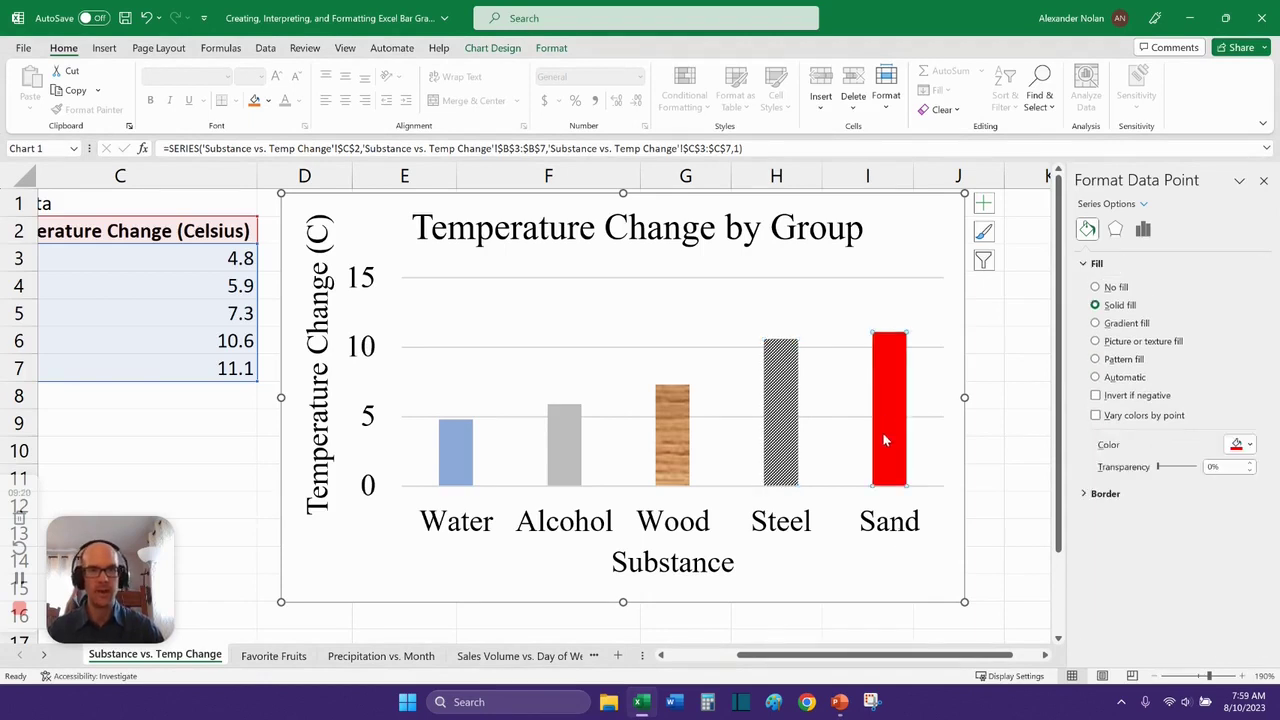
left_click(1096, 341)
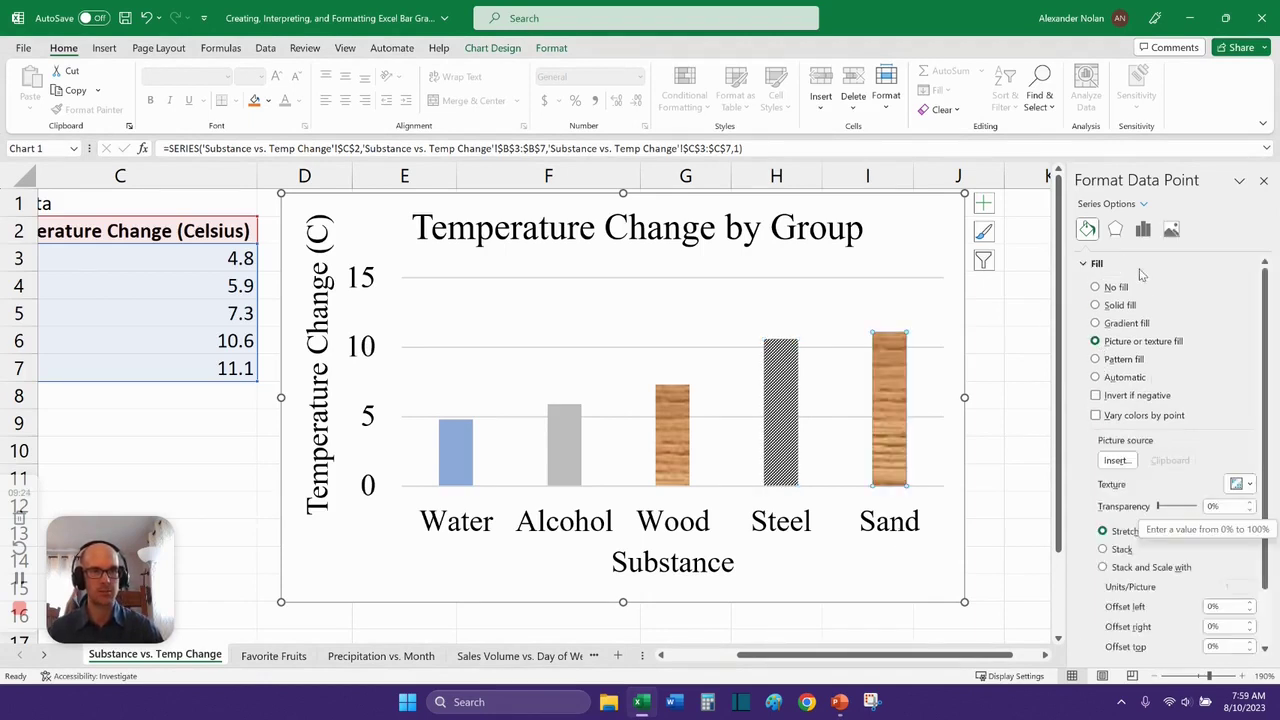
left_click(1246, 485)
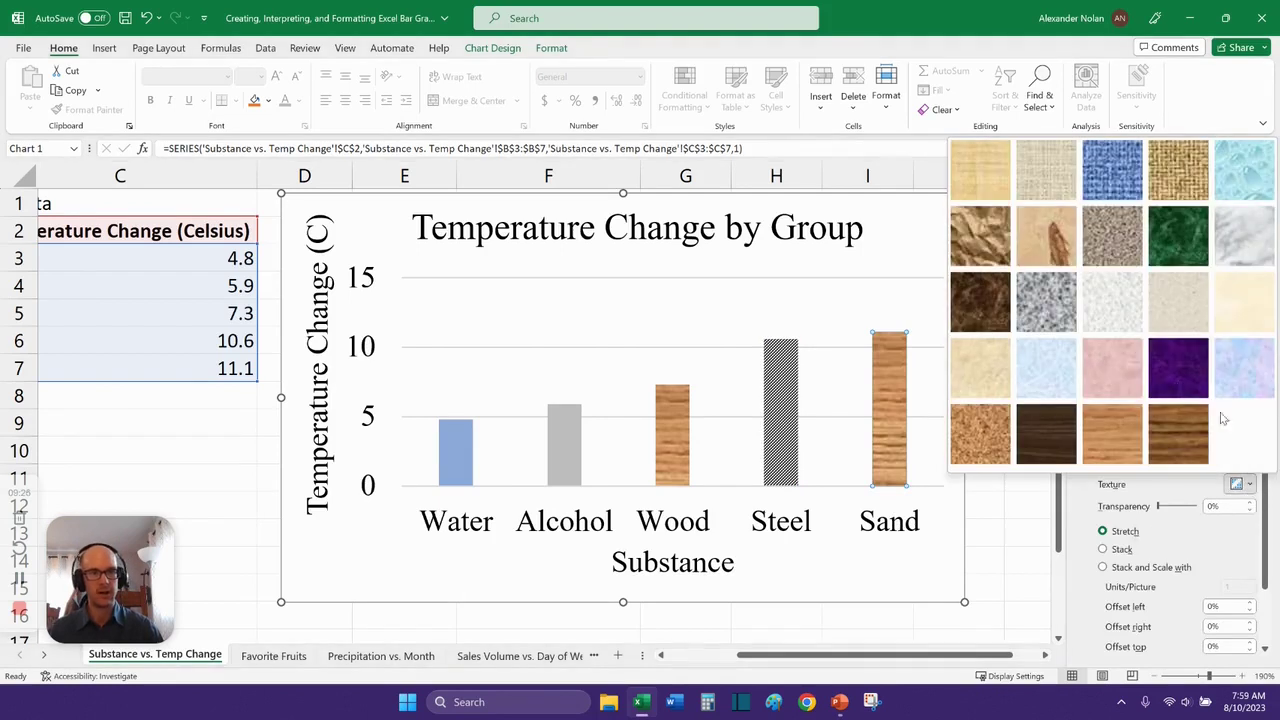
left_click(1112, 236)
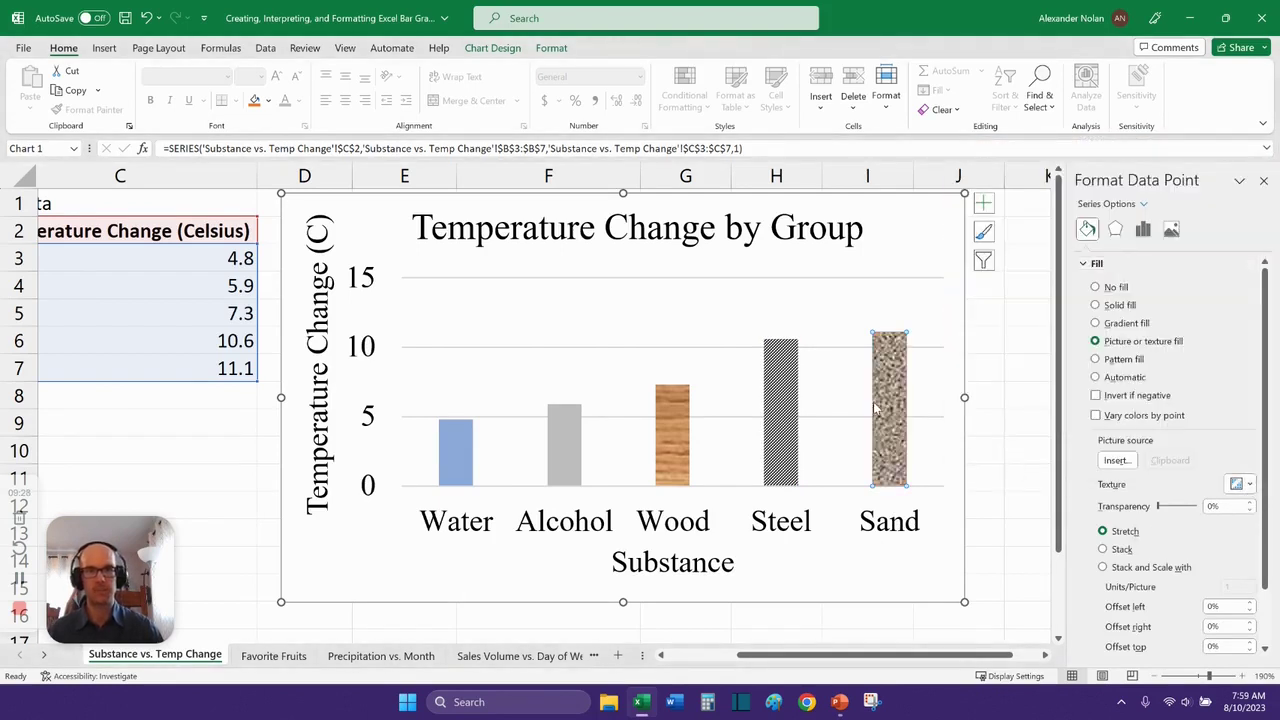
left_click(825, 397)
left_click(458, 440)
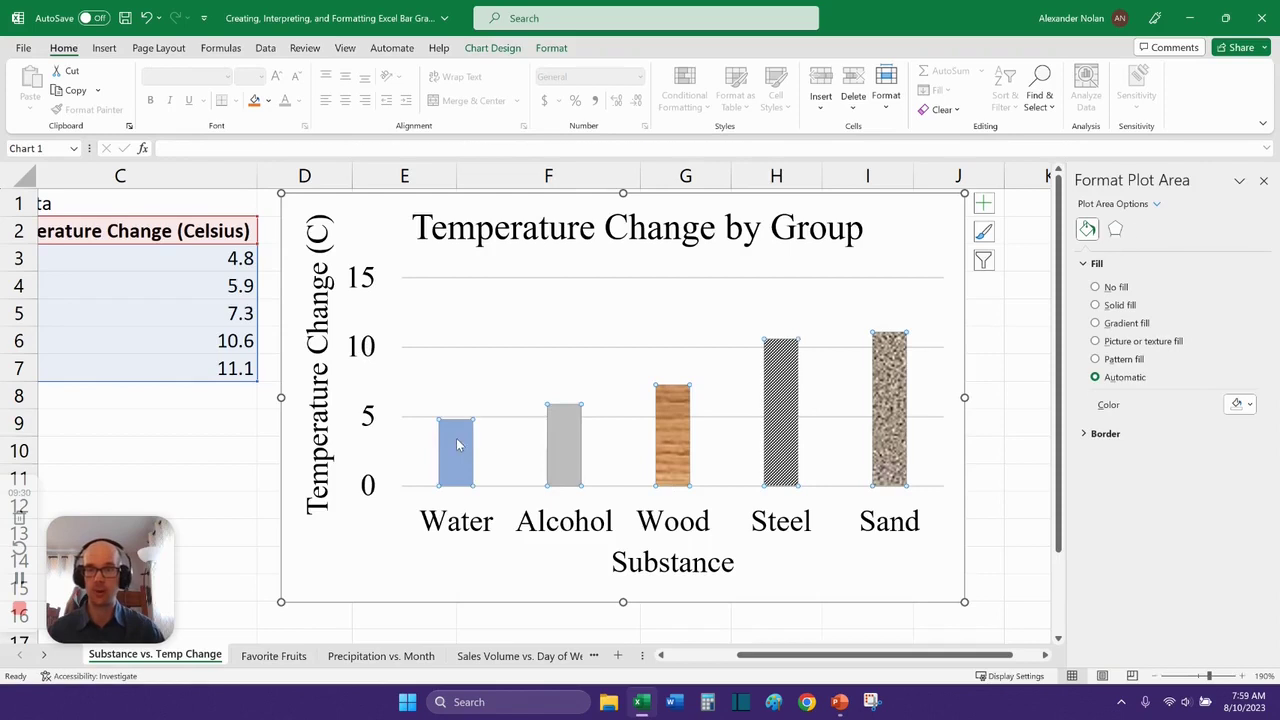
left_click(563, 460)
left_click(672, 453)
left_click(772, 440)
left_click(896, 418)
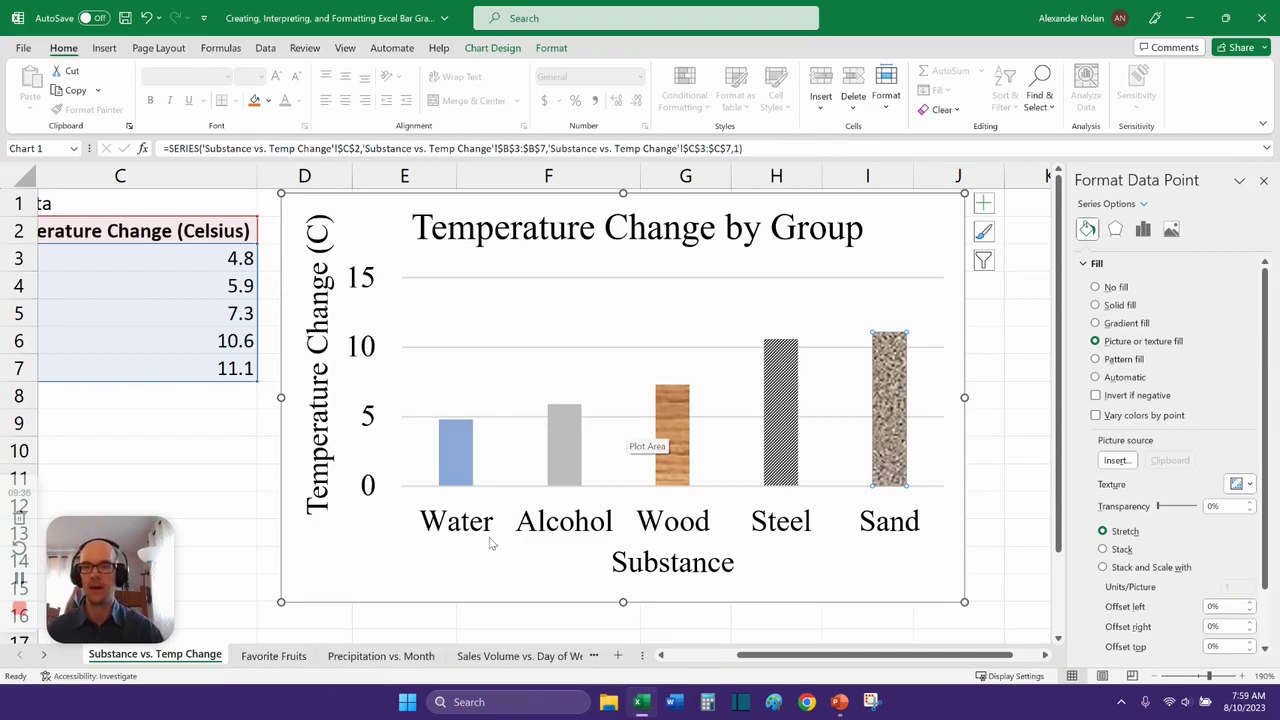
left_click(474, 563)
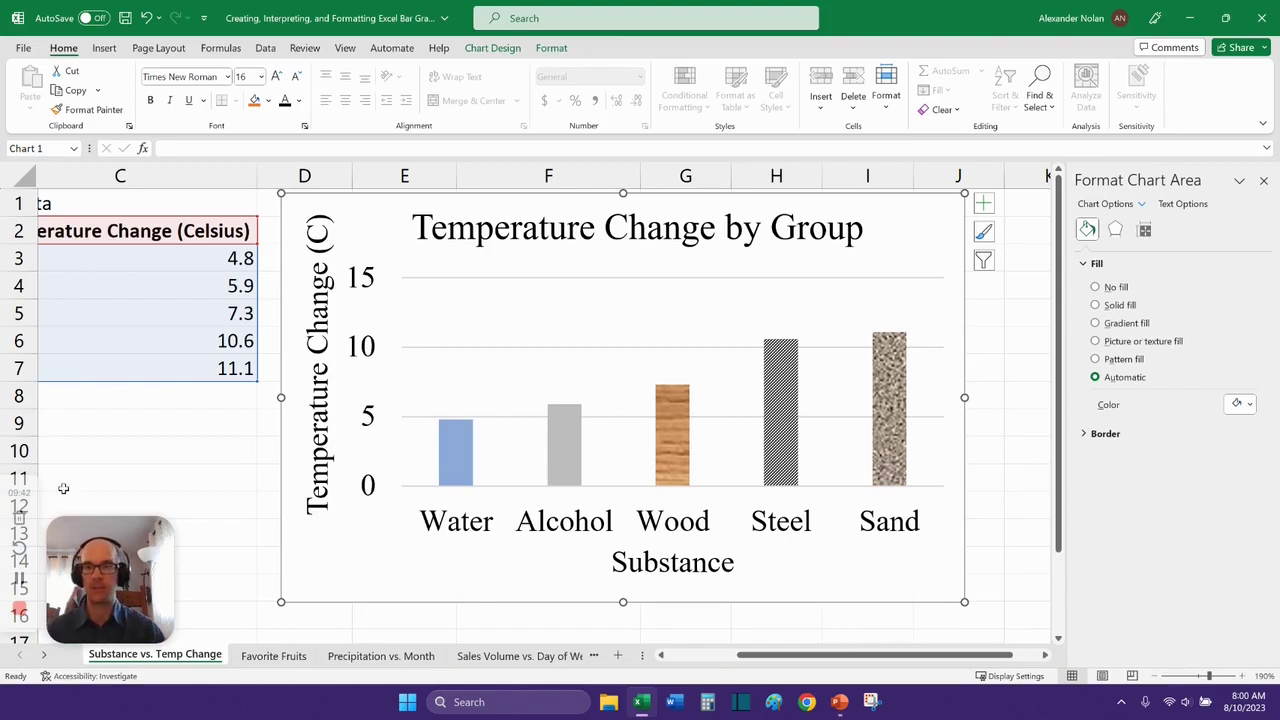
key("alt+Tab")
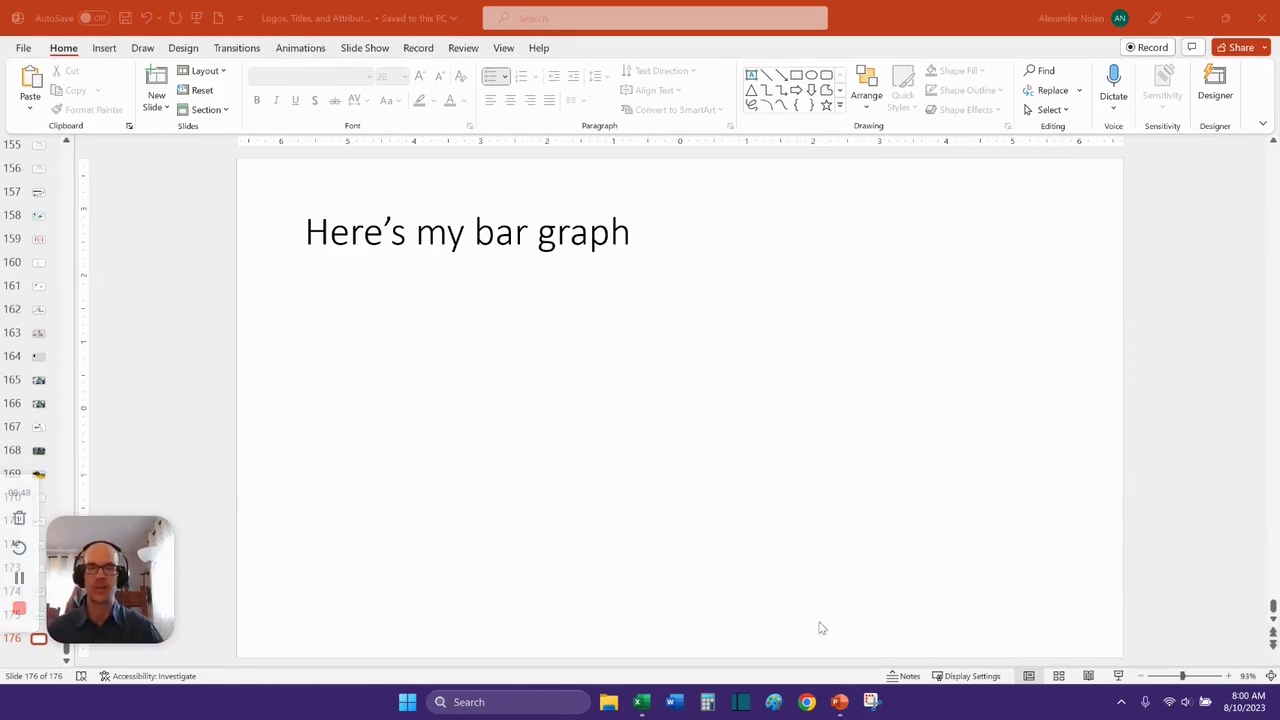
left_click(639, 704)
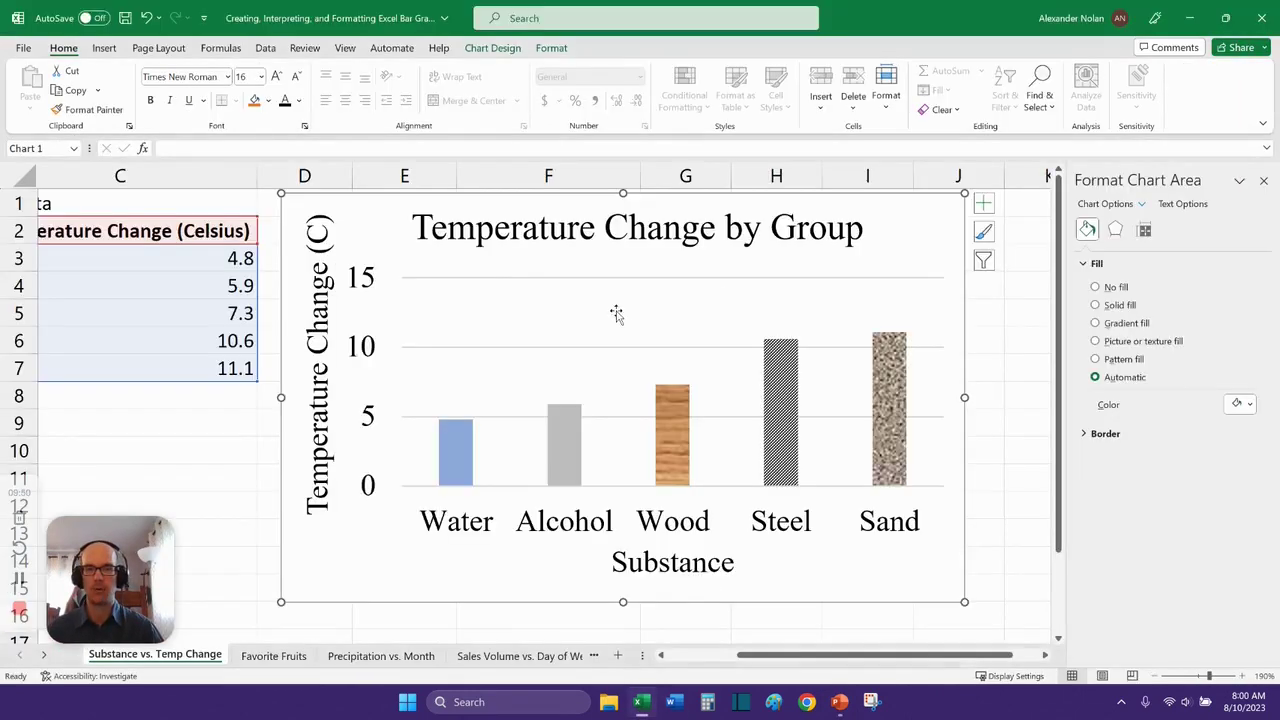
Close the formatting pane and copy the Temperature Change by Group chart for PowerPoint.
left_click(228, 499)
left_click_drag(930, 656, 972, 660)
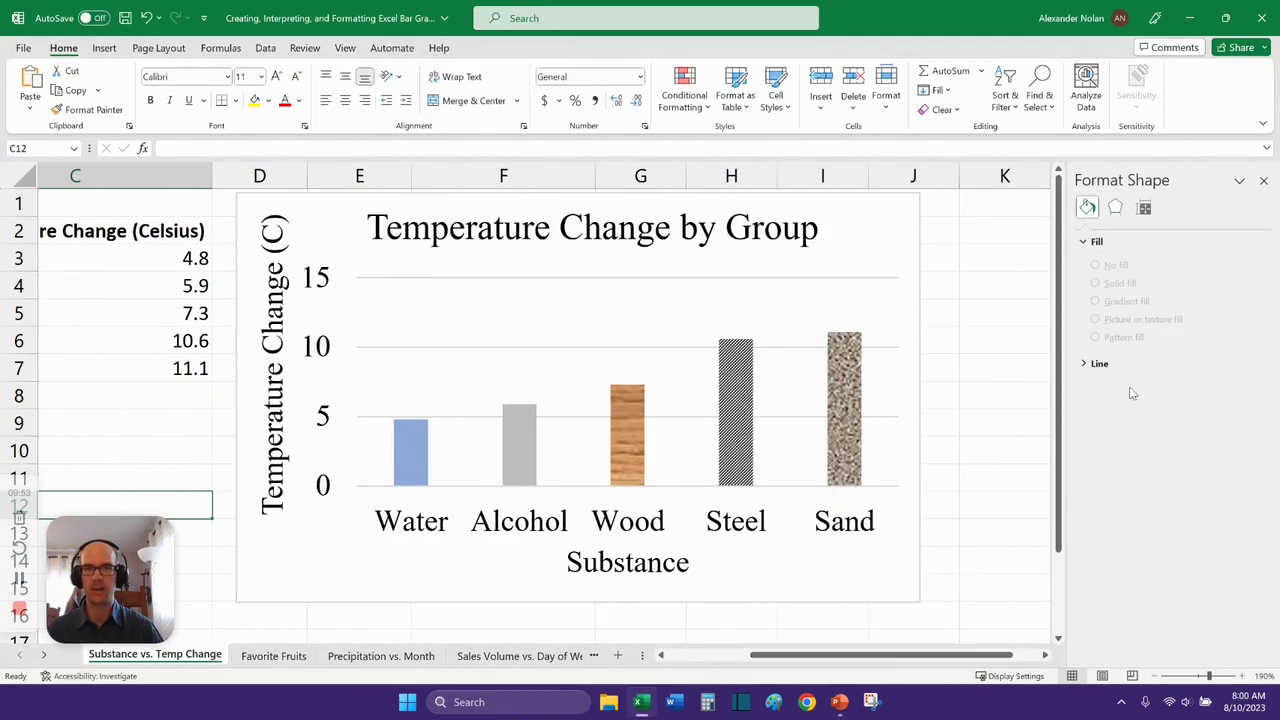
left_click(1263, 181)
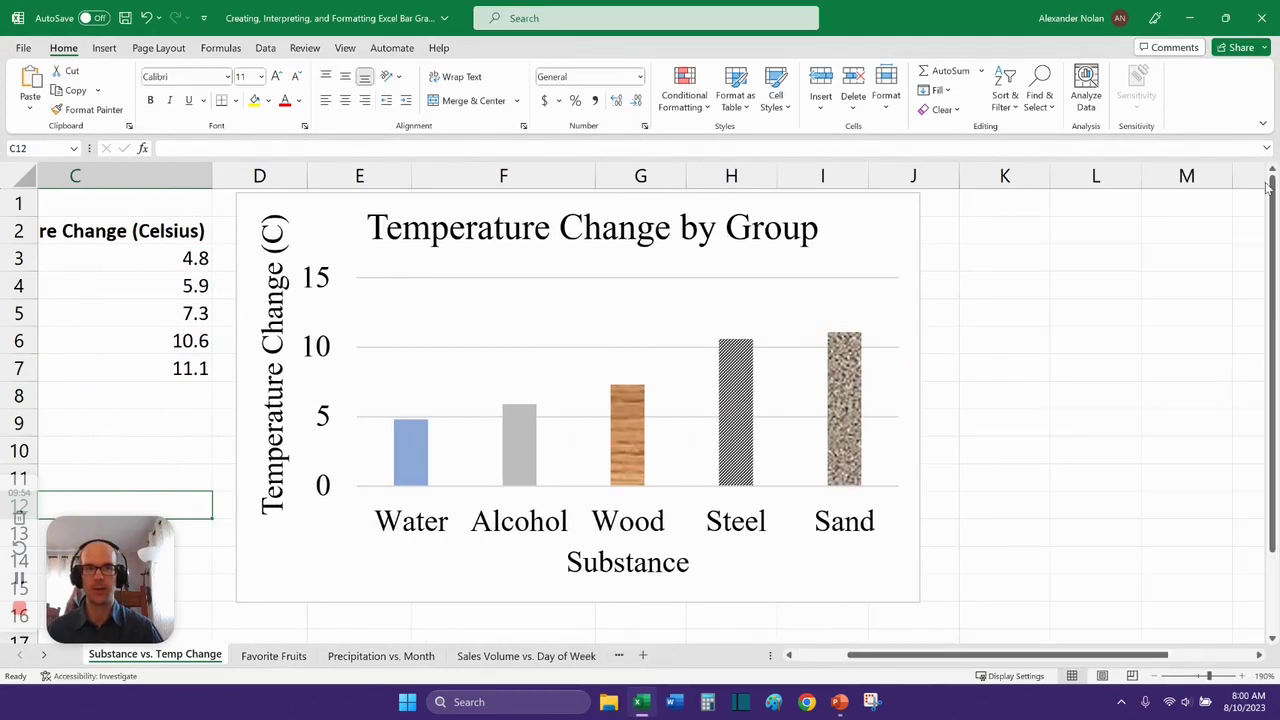
left_click(896, 218)
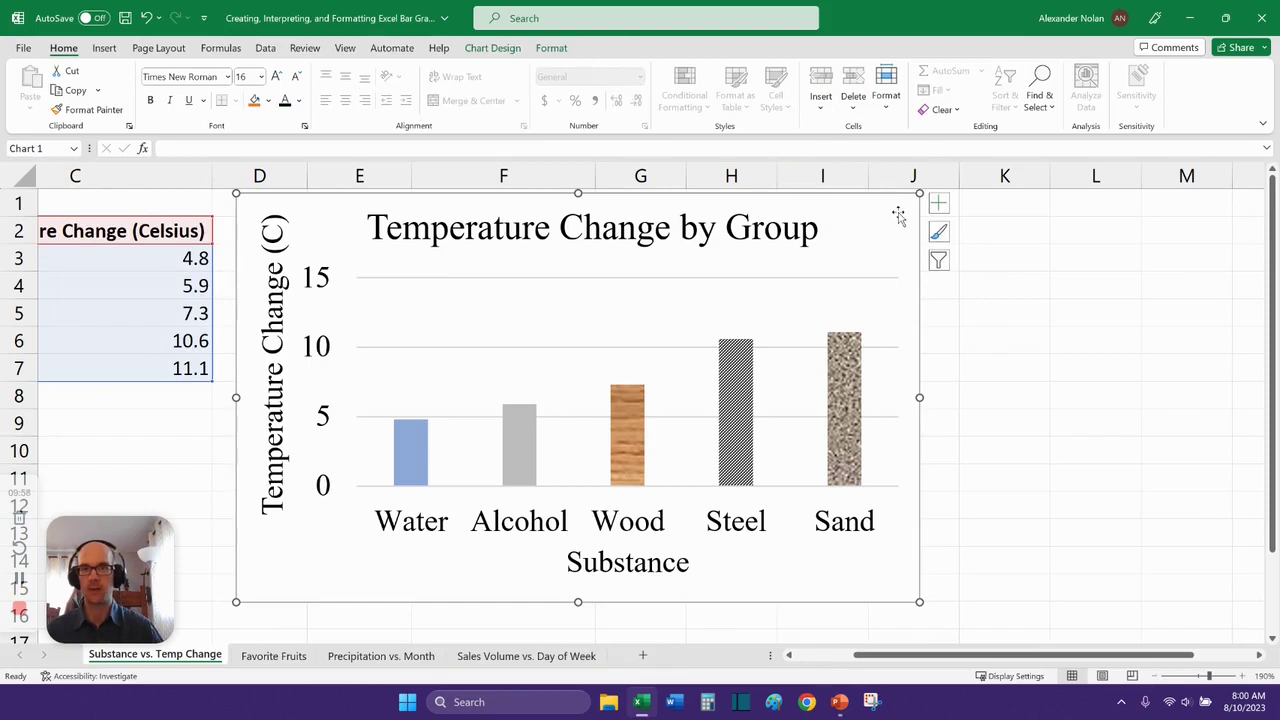
right_click(900, 218)
left_click(945, 260)
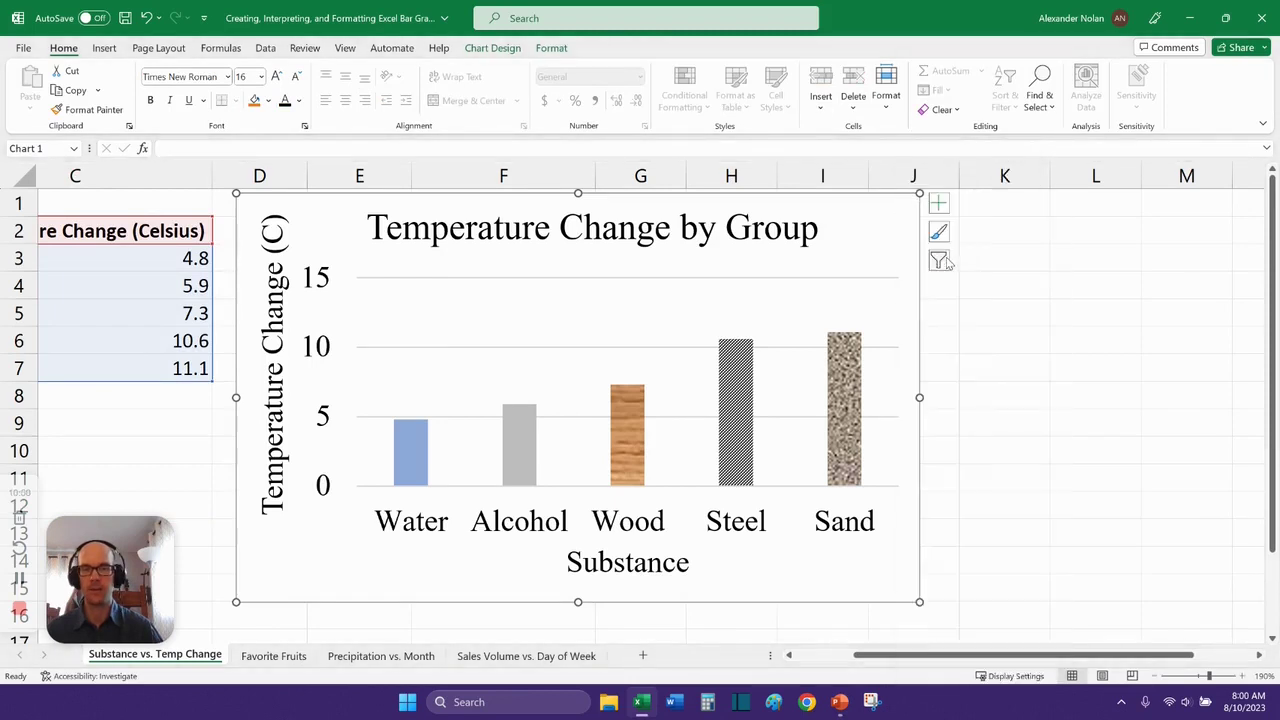
left_click(839, 702)
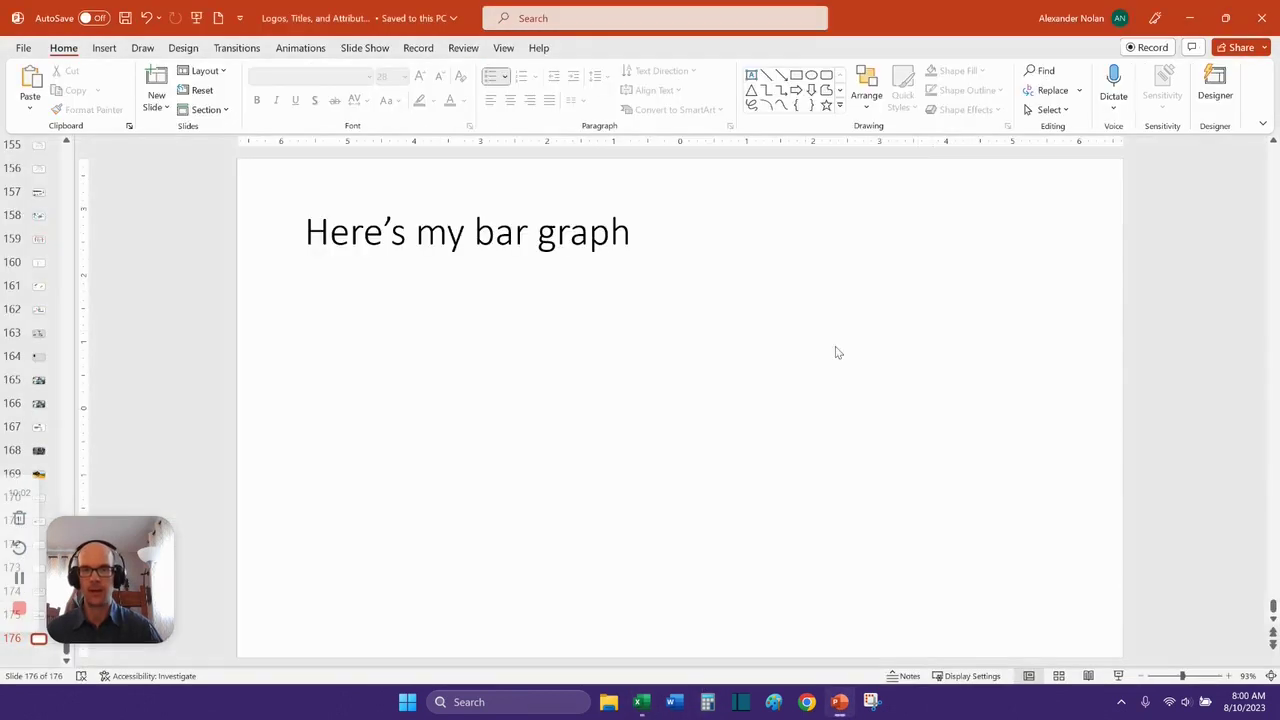
Paste the copied chart onto slide 176 as a picture.
right_click(616, 379)
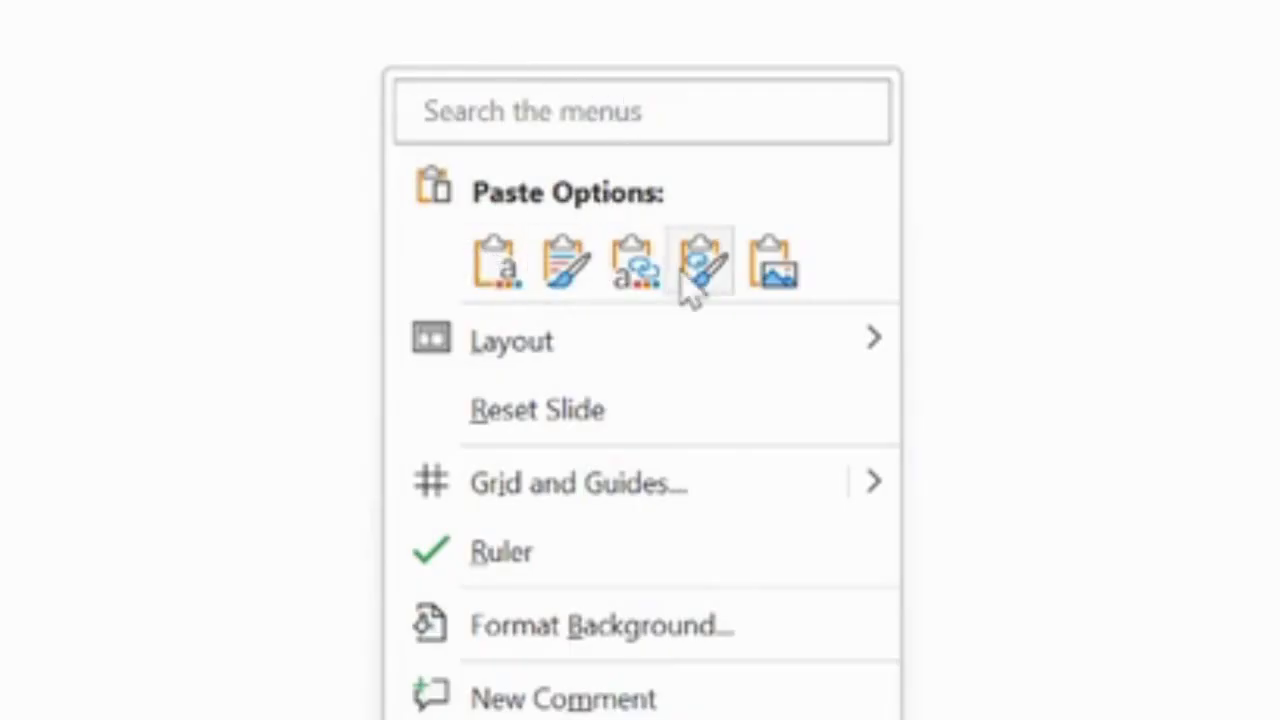
left_click(552, 292)
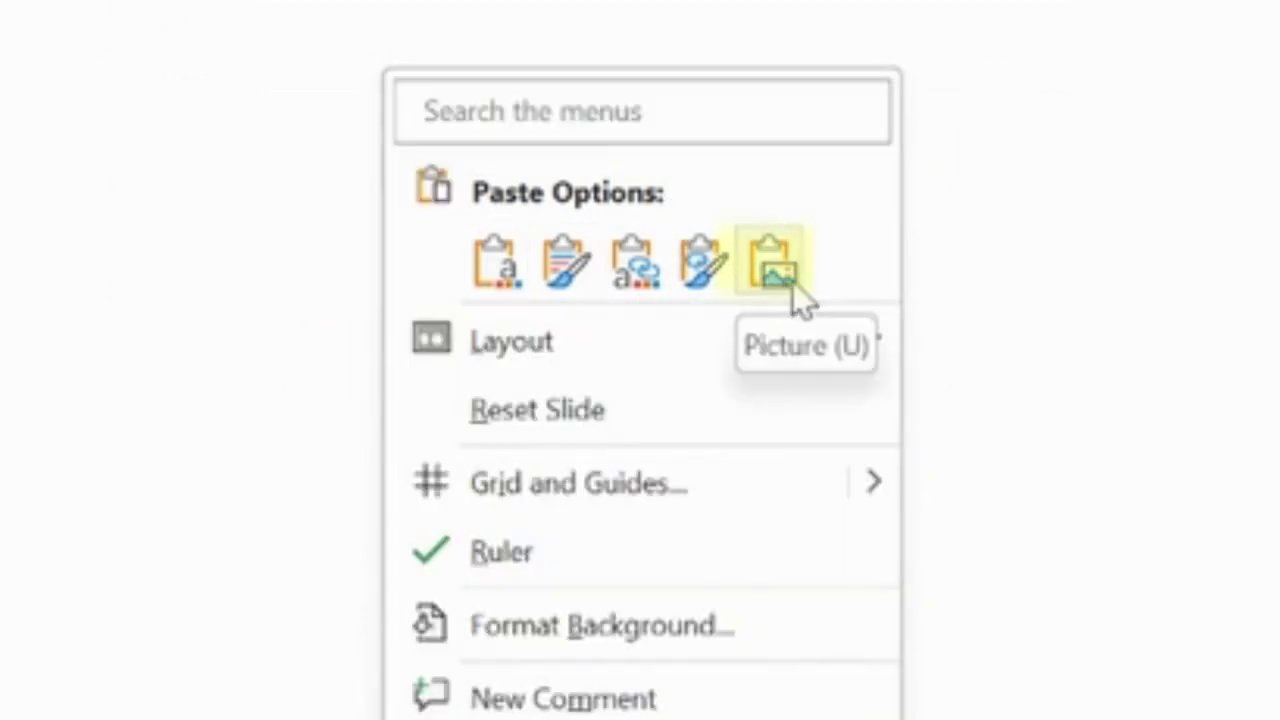
left_click(793, 283)
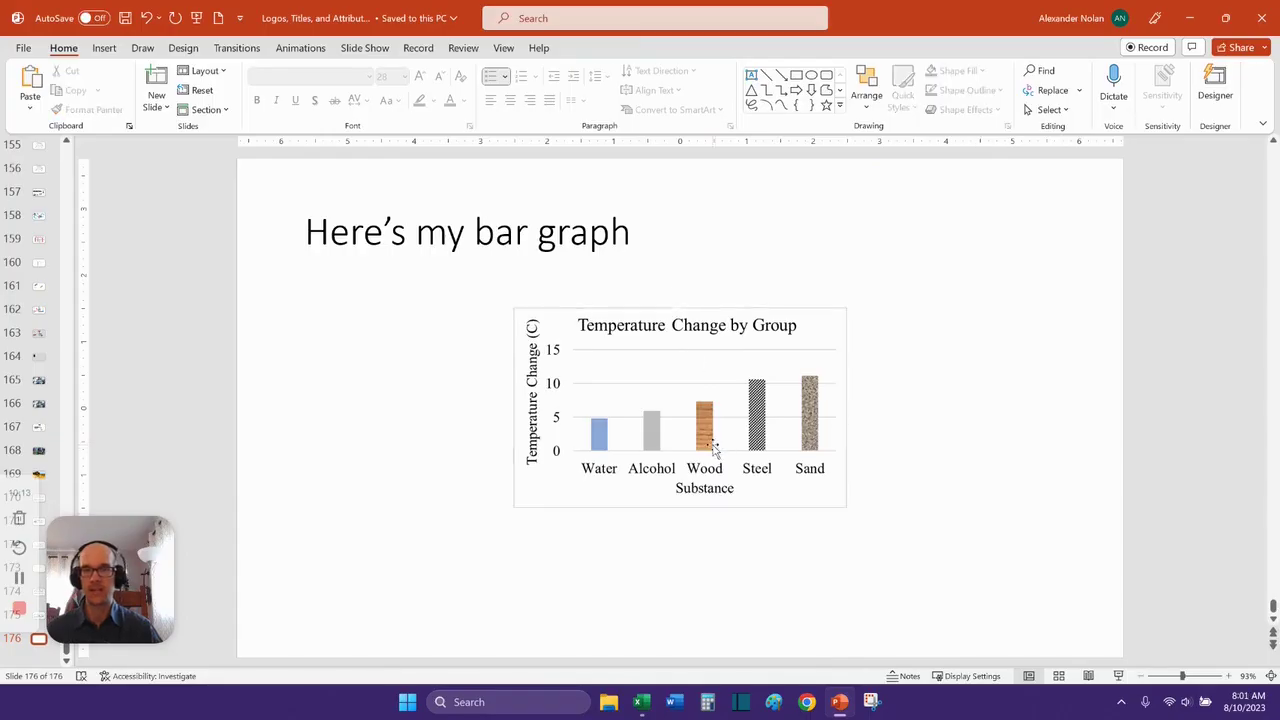
Enlarge the chart picture and move it below the 'Here's my bar graph' title.
left_click_drag(703, 306, 497, 181)
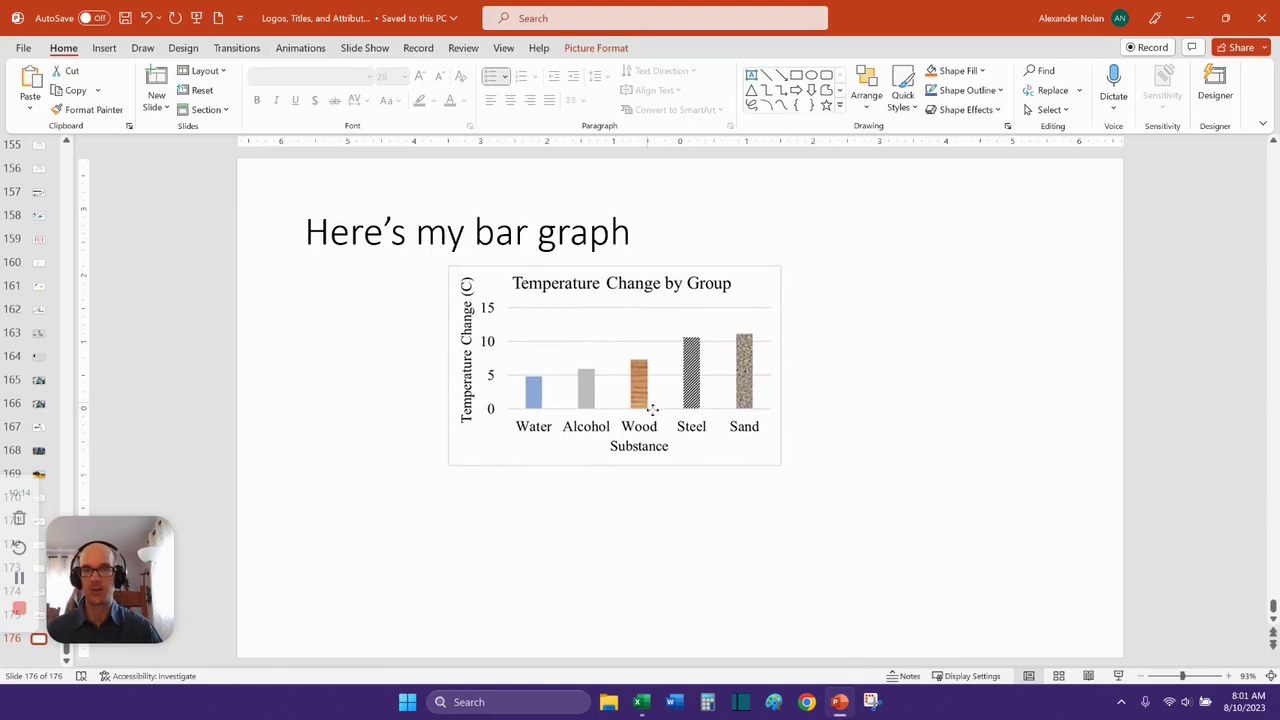
left_click_drag(652, 408, 655, 411)
left_click_drag(784, 470, 955, 572)
left_click_drag(720, 433, 693, 450)
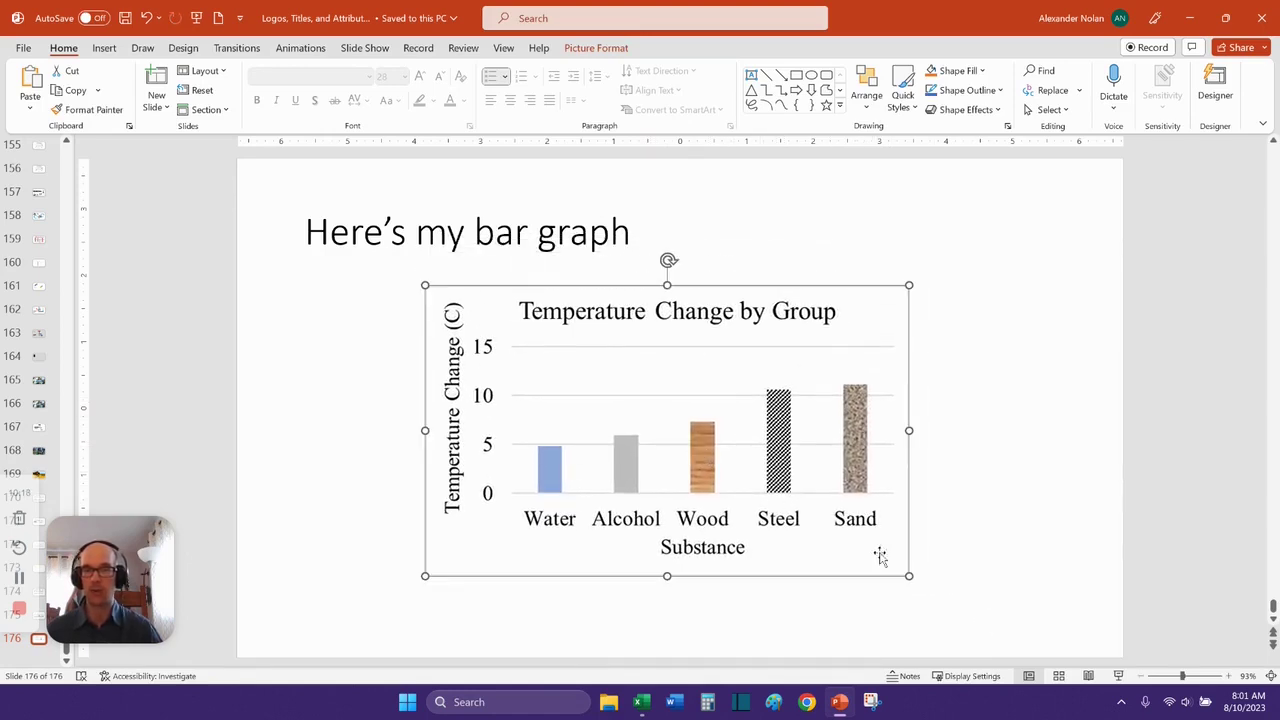
double_click(780, 532)
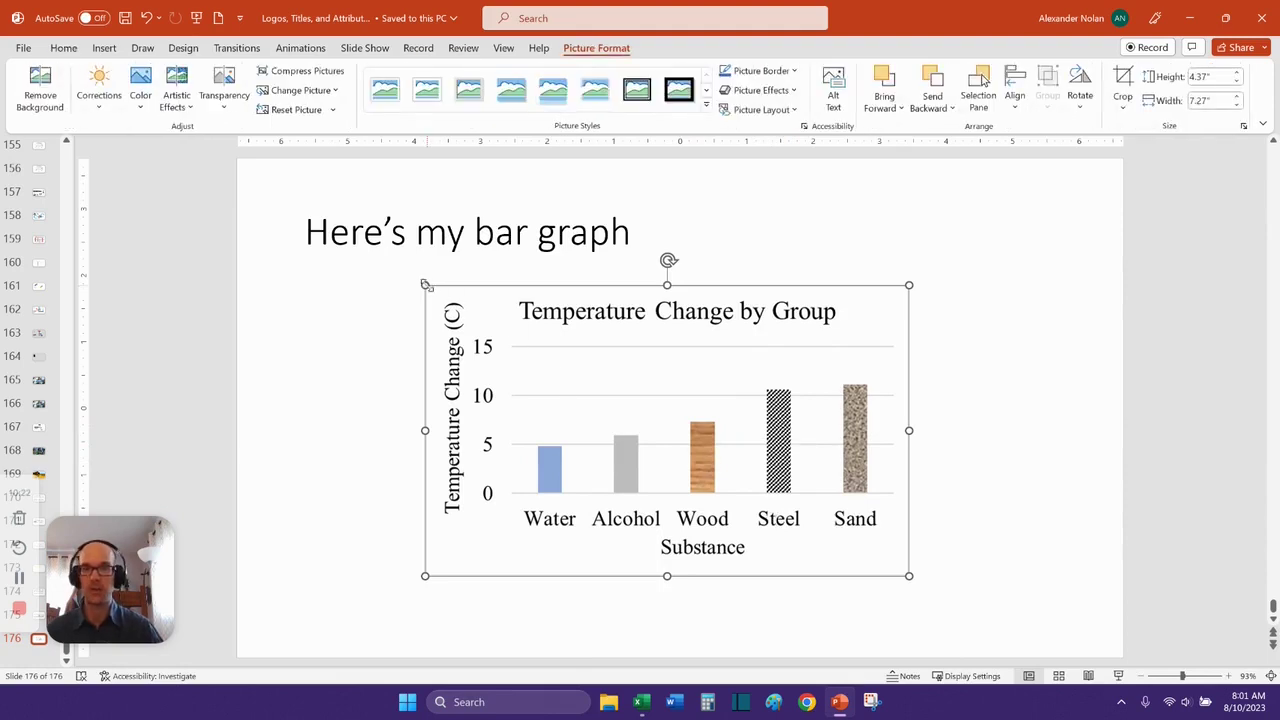
Resize the chart picture to 4.82" by 8.06" and centre it under the title.
left_click_drag(426, 286, 375, 255)
left_click_drag(370, 437, 632, 437)
left_click_drag(831, 479, 889, 516)
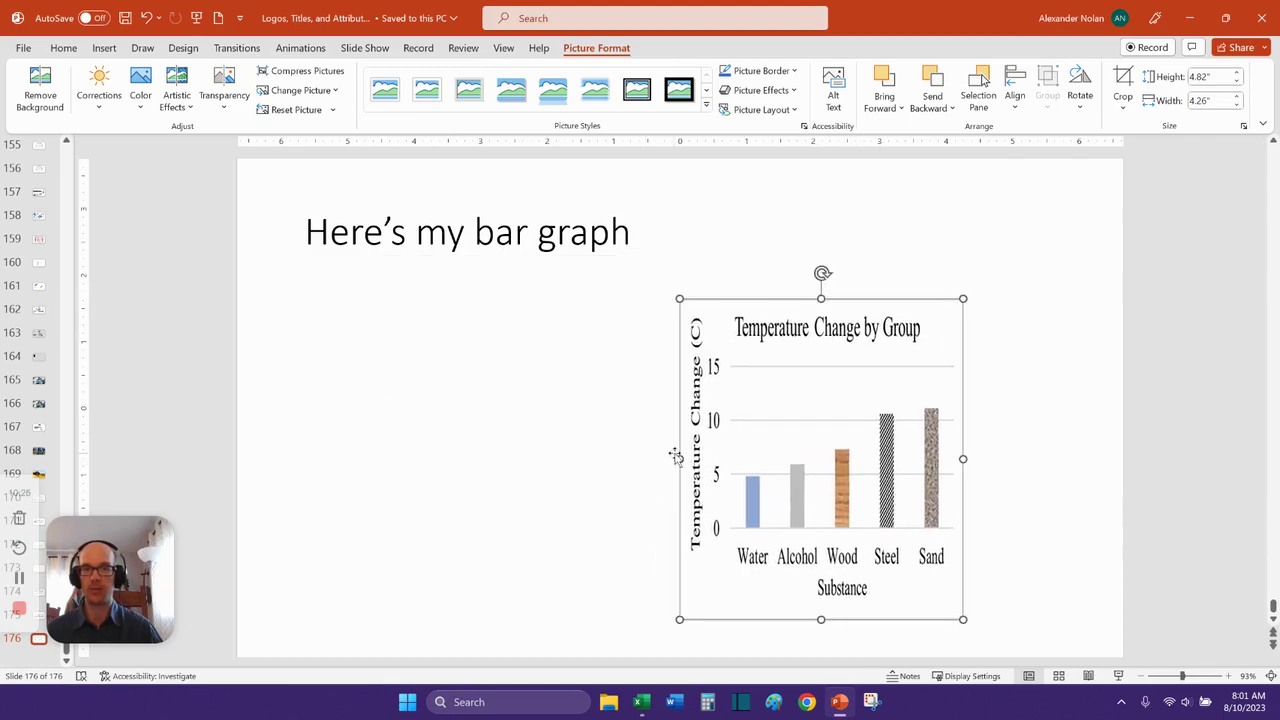
left_click_drag(676, 456, 429, 468)
mouse_move(774, 446)
left_mouse_down()
mouse_move(750, 428)
mouse_move(780, 432)
left_mouse_up()
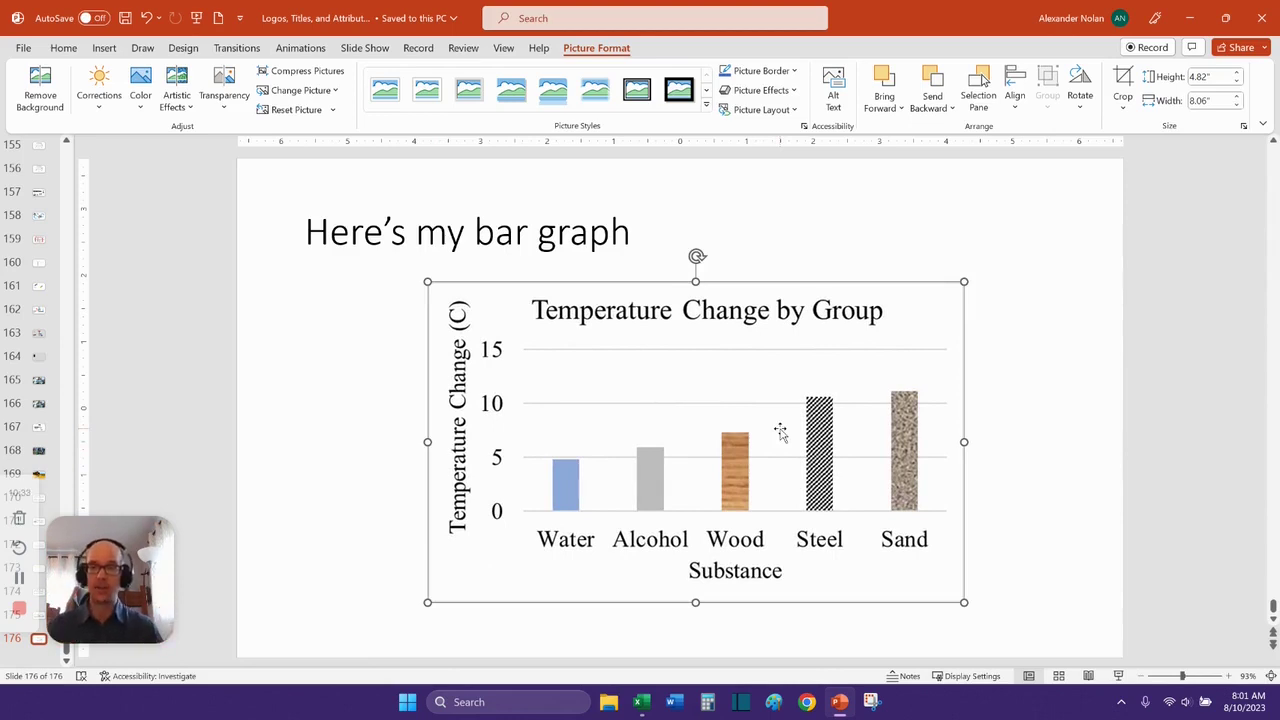
left_click(1023, 277)
left_click(897, 465)
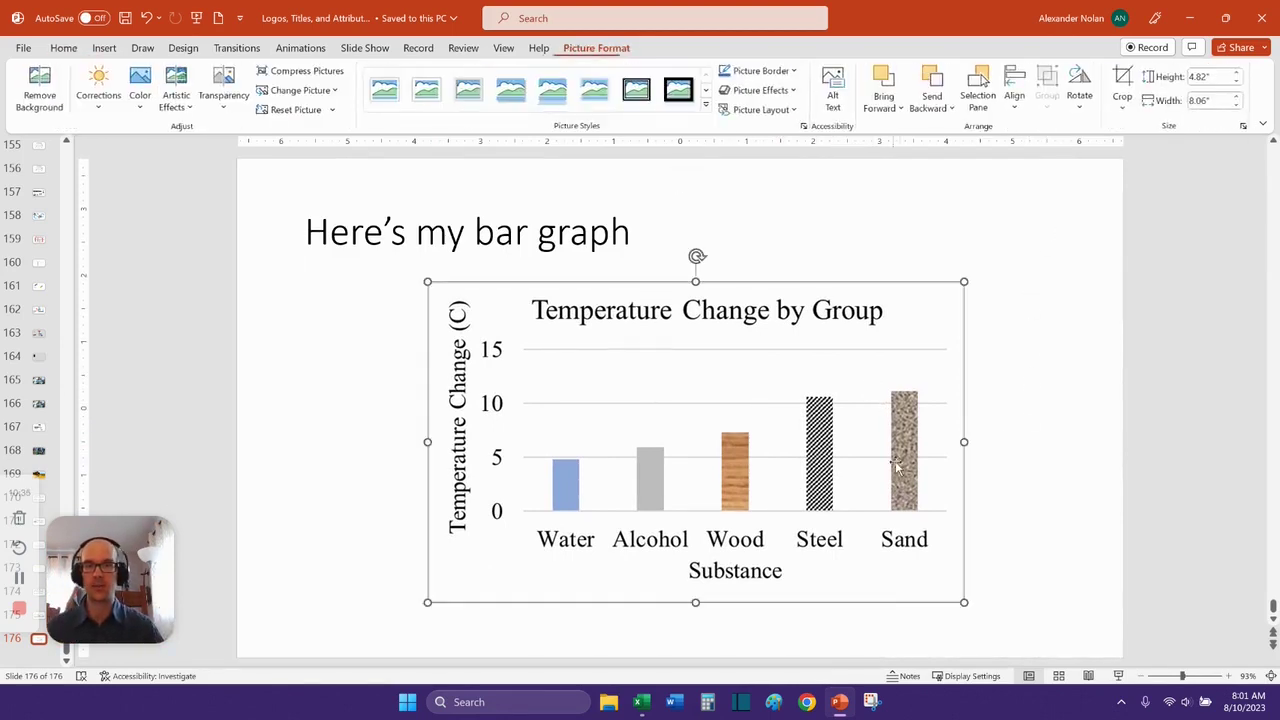
right_click(976, 390)
Delete the chart picture from the slide.
left_click(1101, 453)
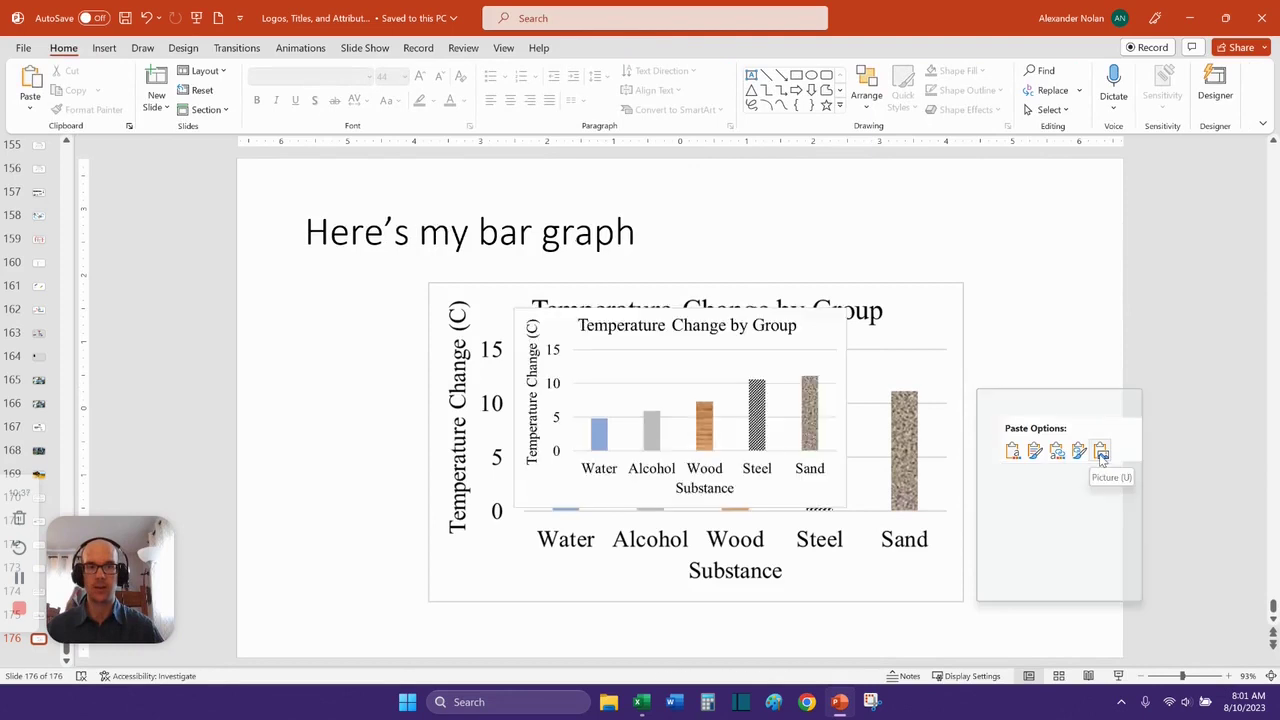
left_click(857, 380)
left_click(857, 380)
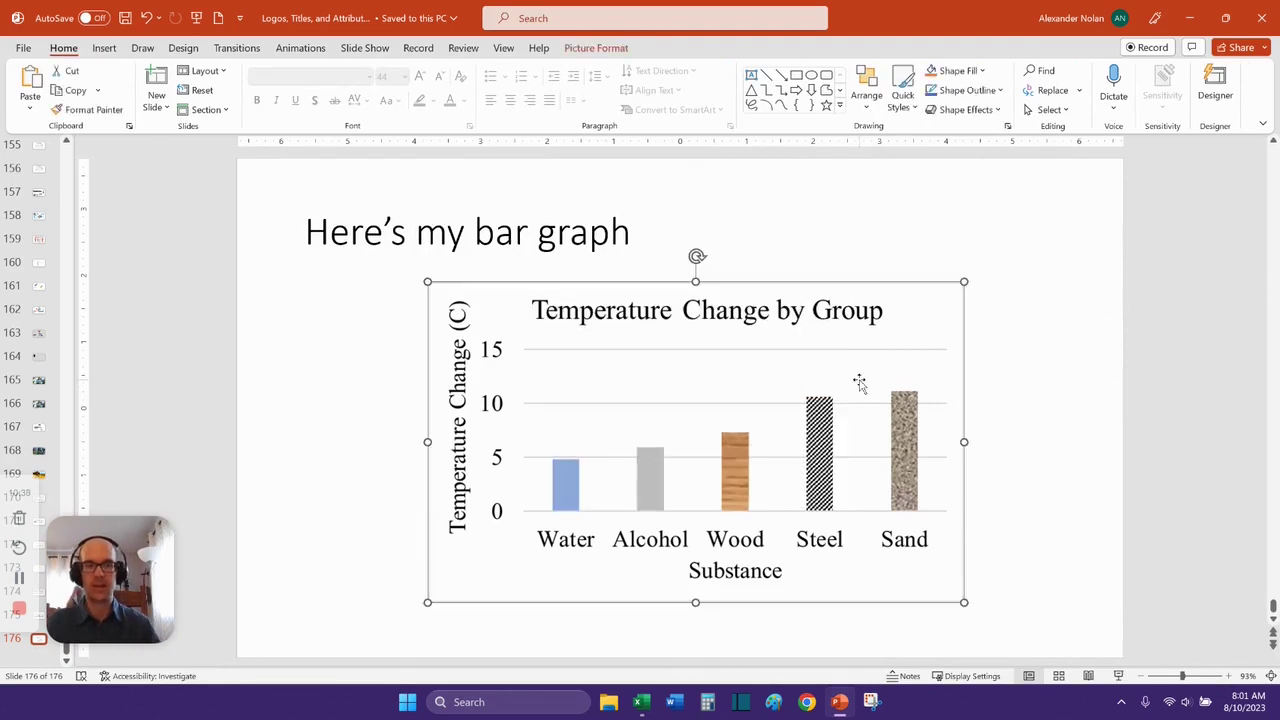
key("Delete")
Copy the chart again from Excel and bring up PowerPoint's paste options on the slide.
left_click(641, 701)
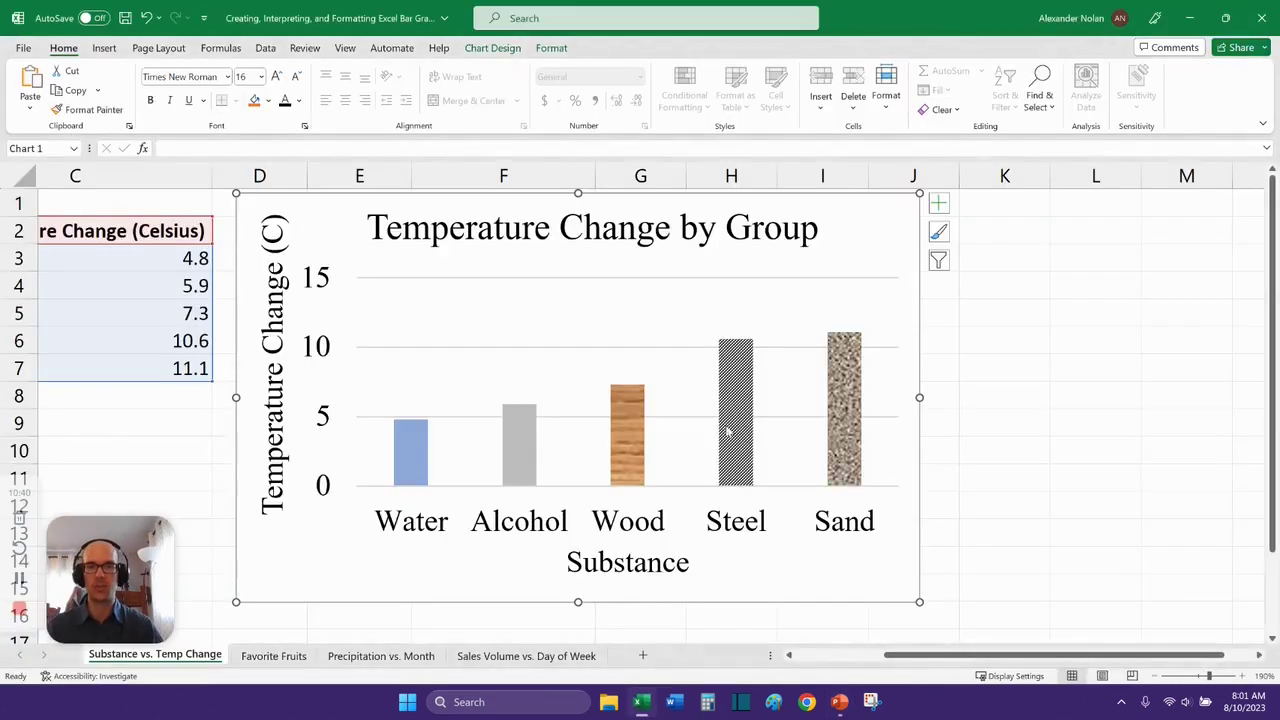
right_click(873, 219)
left_click(950, 262)
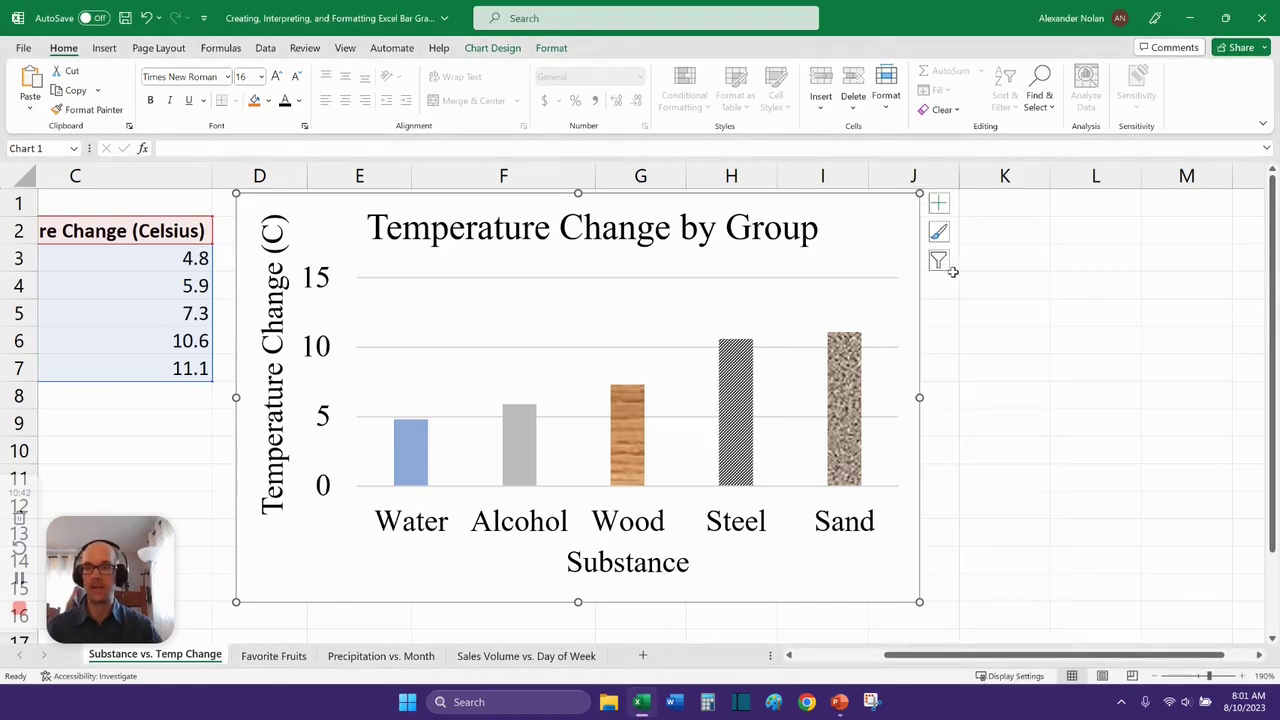
left_click(839, 701)
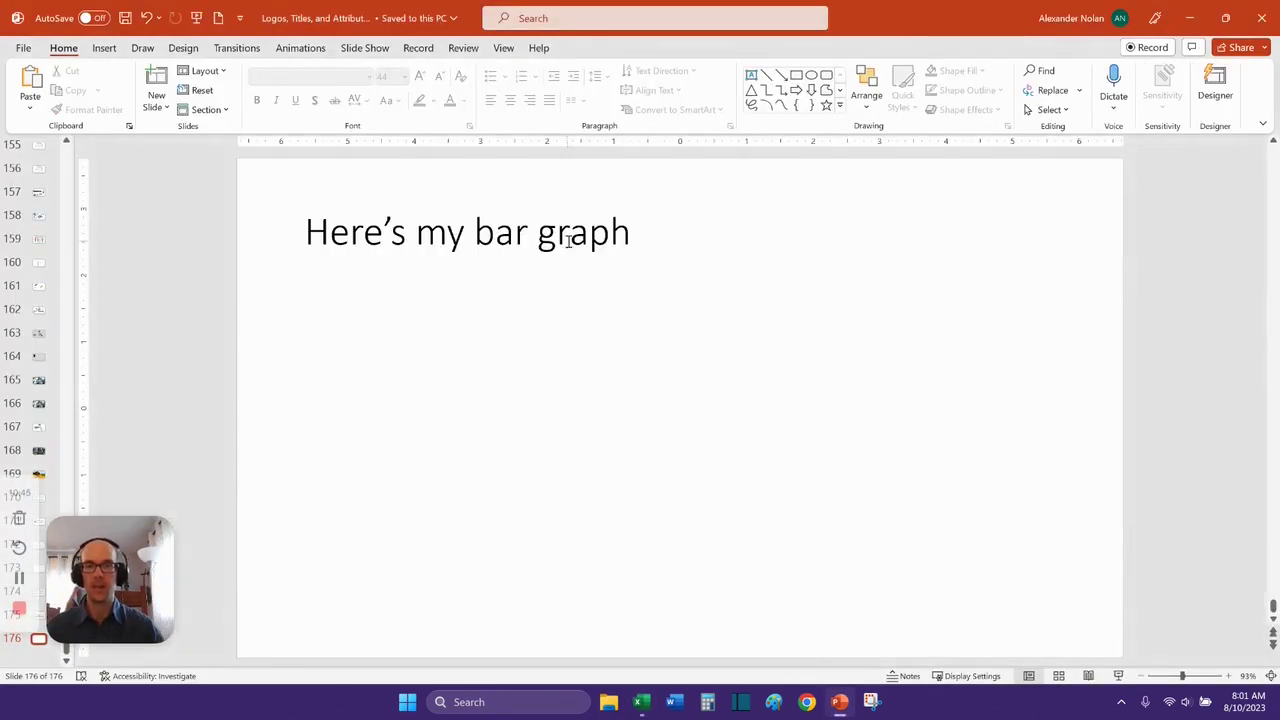
right_click(600, 422)
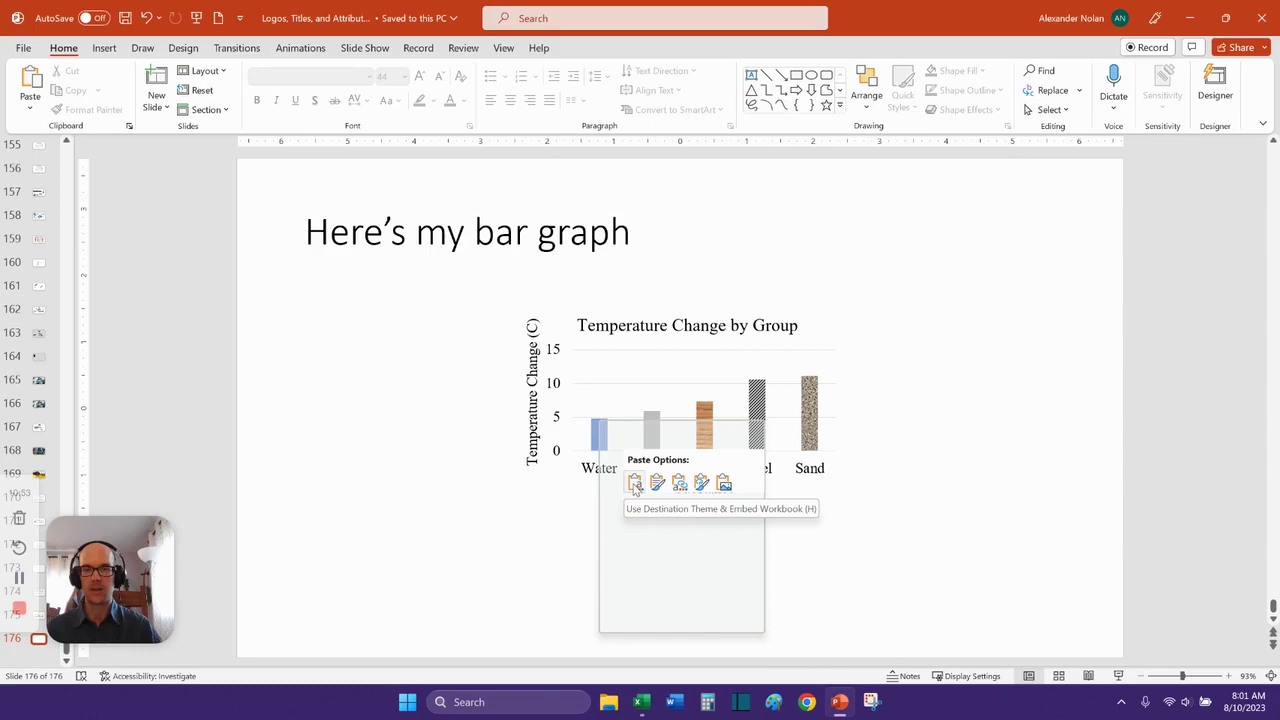
Paste the chart with 'Use Destination Theme & Embed Workbook' and enlarge it below the title.
right_click(425, 473)
right_click(695, 428)
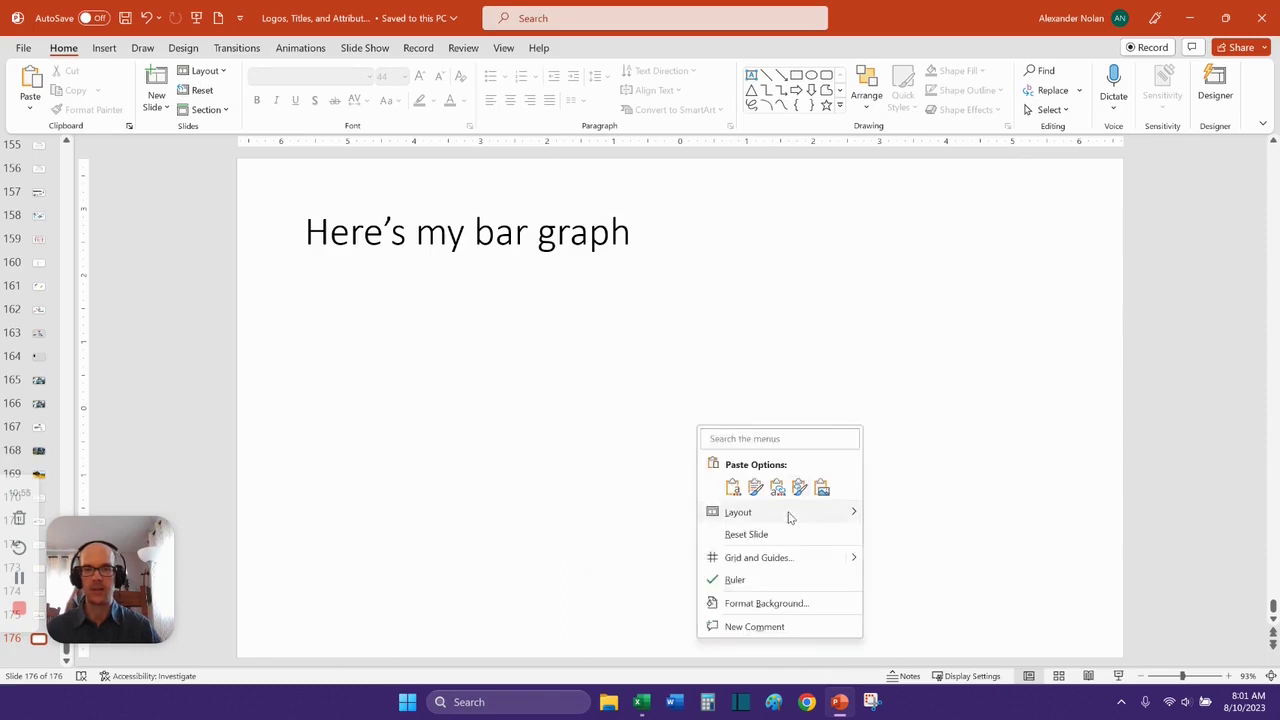
left_click(733, 488)
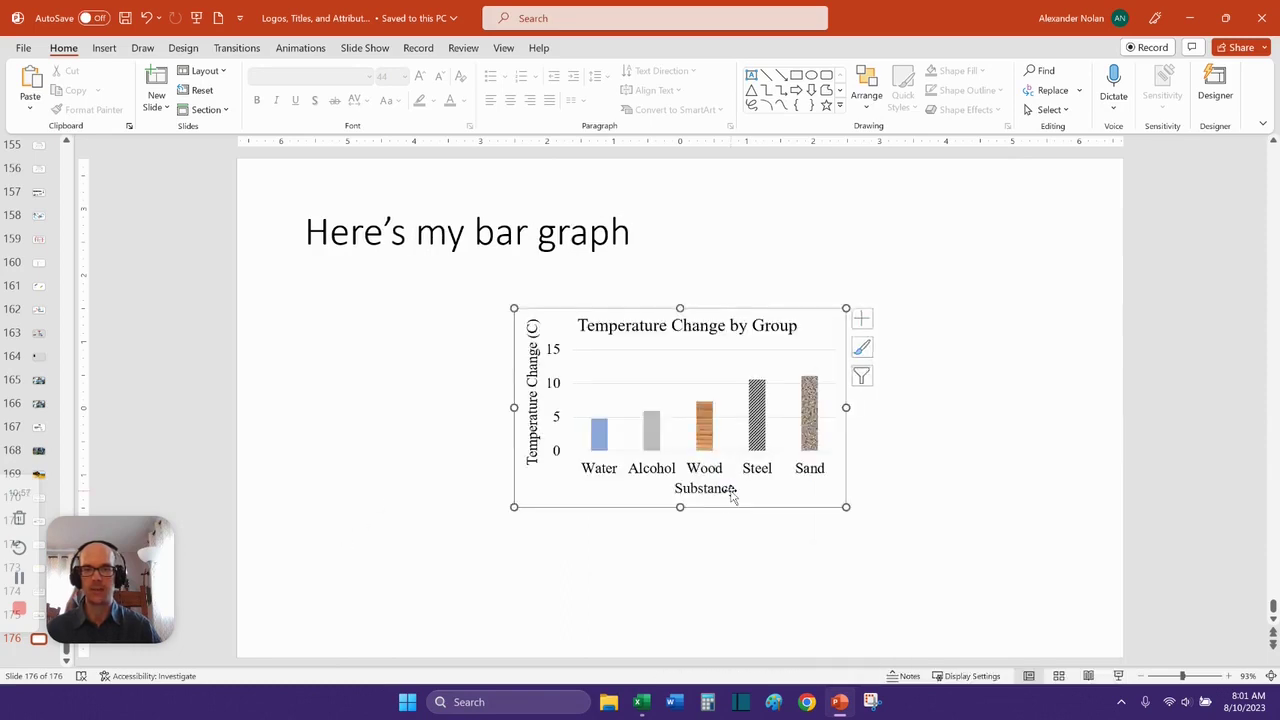
left_click(900, 325)
left_click(788, 326)
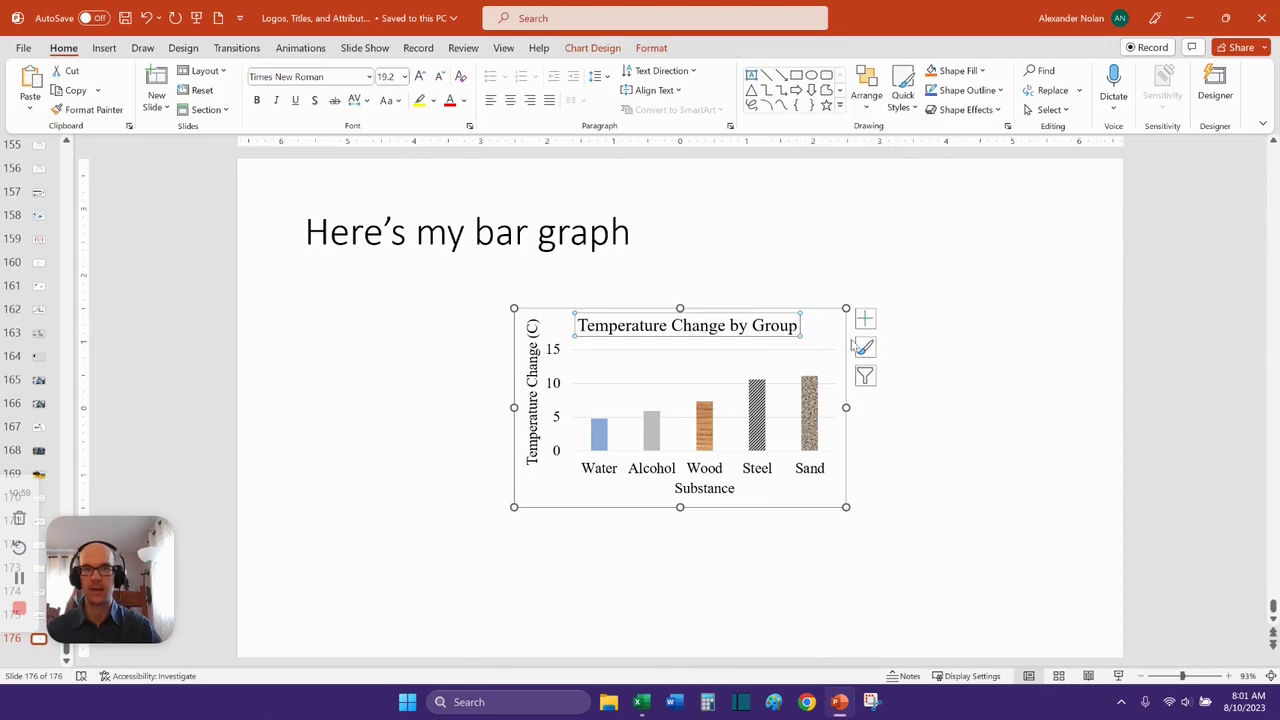
mouse_move(851, 343)
left_mouse_down()
mouse_move(800, 317)
mouse_move(800, 438)
mouse_move(786, 474)
mouse_move(963, 611)
mouse_move(934, 567)
mouse_move(958, 545)
left_mouse_up()
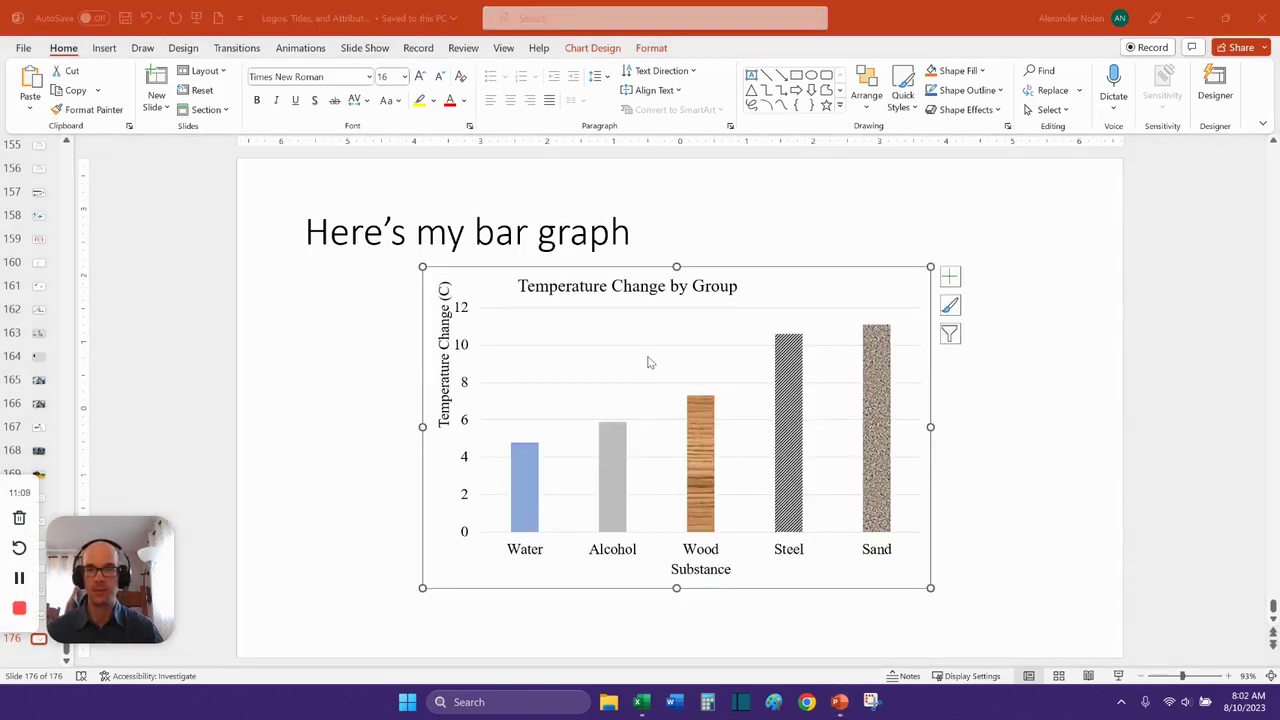
Fill the embedded chart's Water bar with the bright light-blue standard colour.
left_click(523, 492)
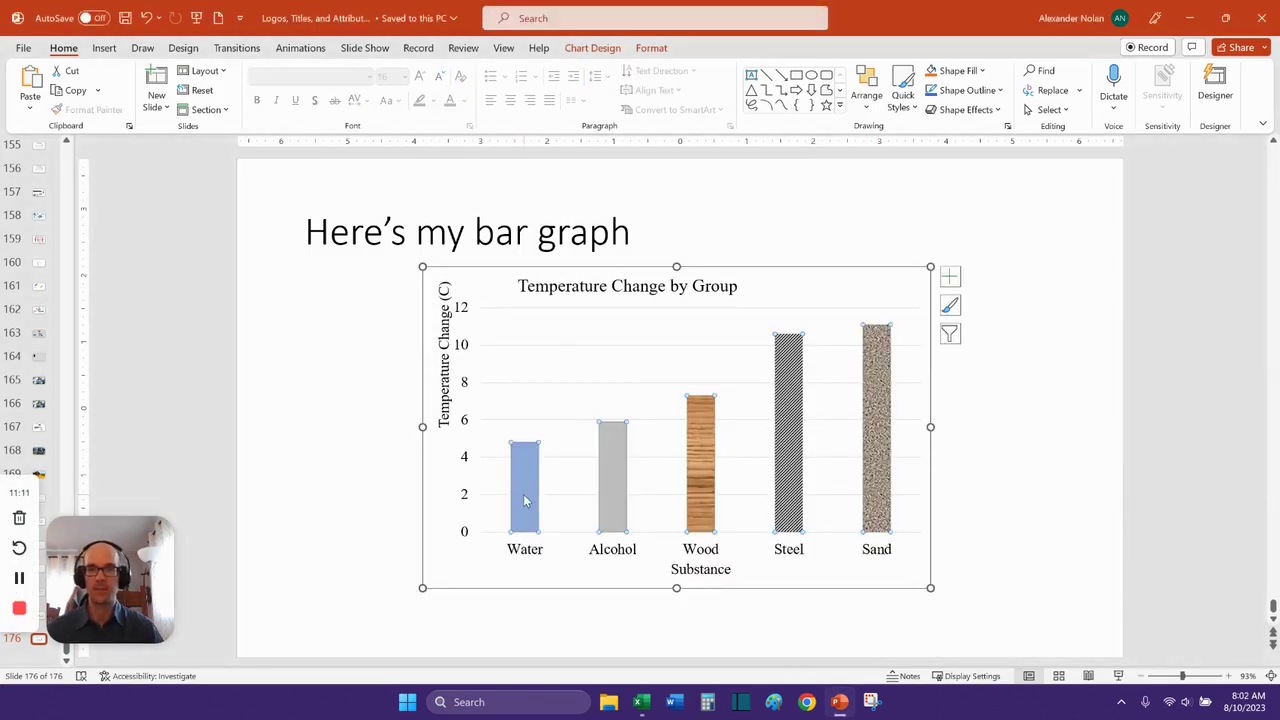
left_click(521, 491)
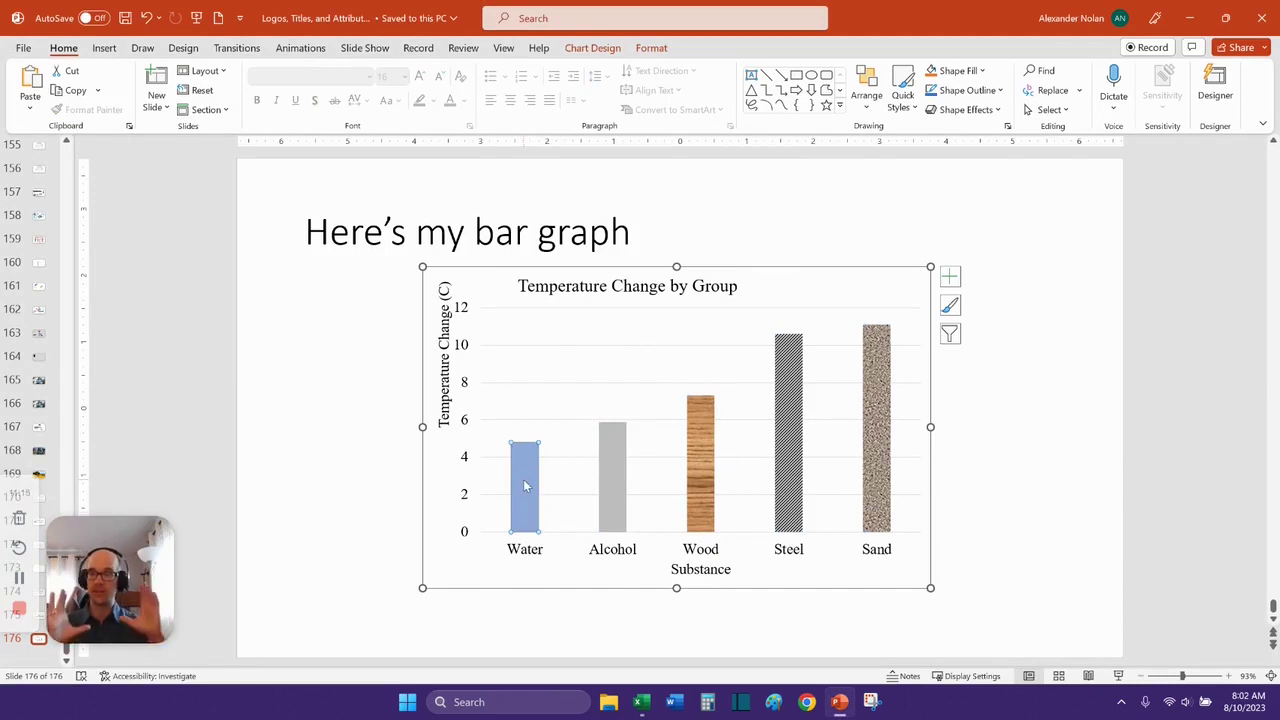
right_click(524, 486)
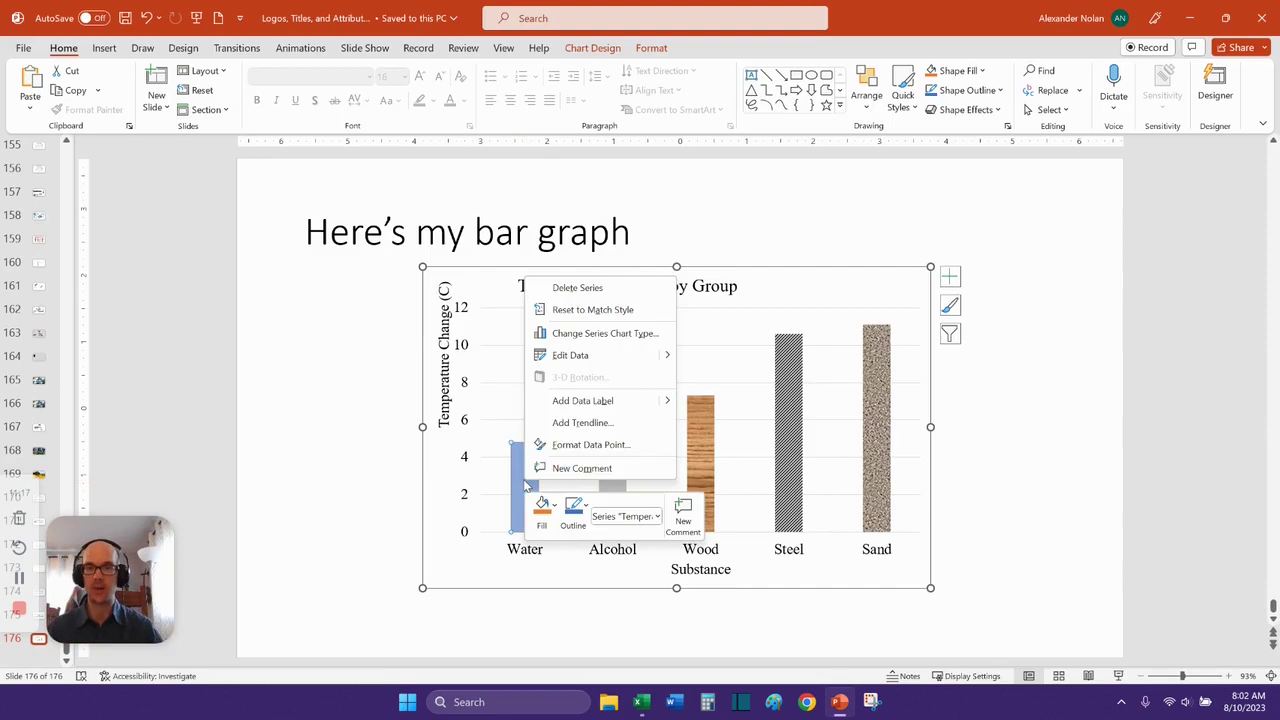
left_click(580, 448)
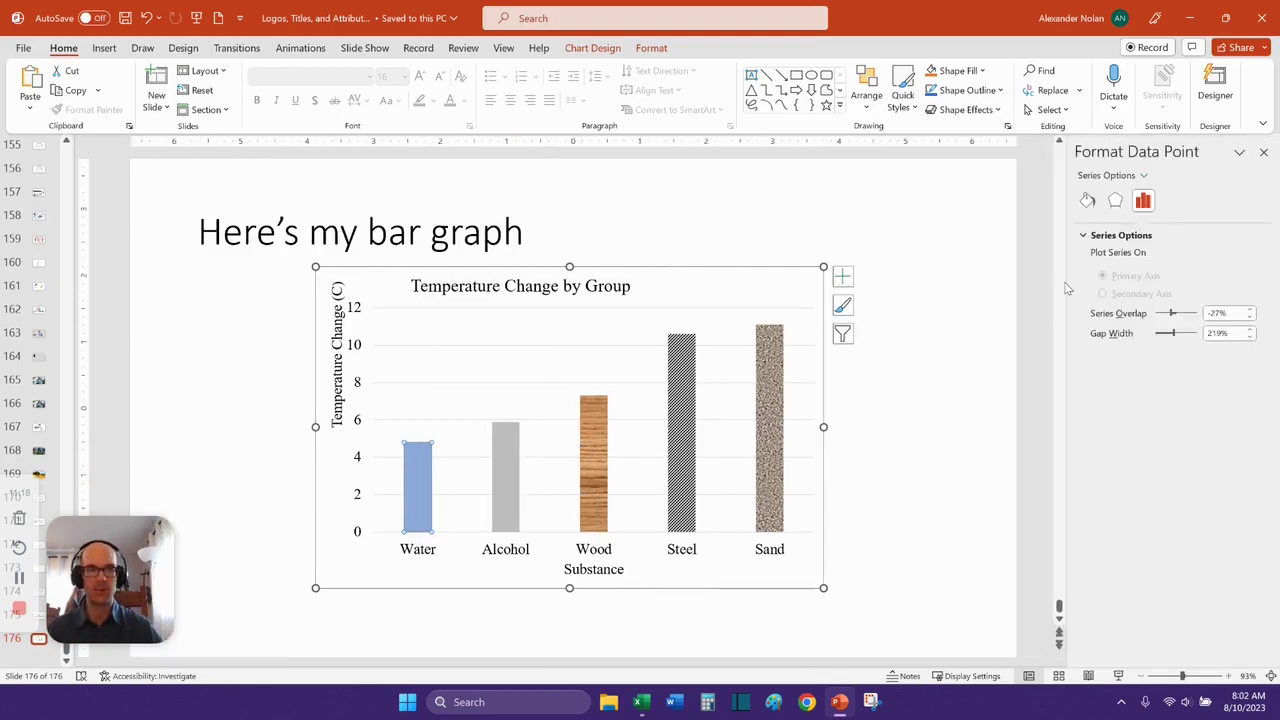
left_click(1087, 200)
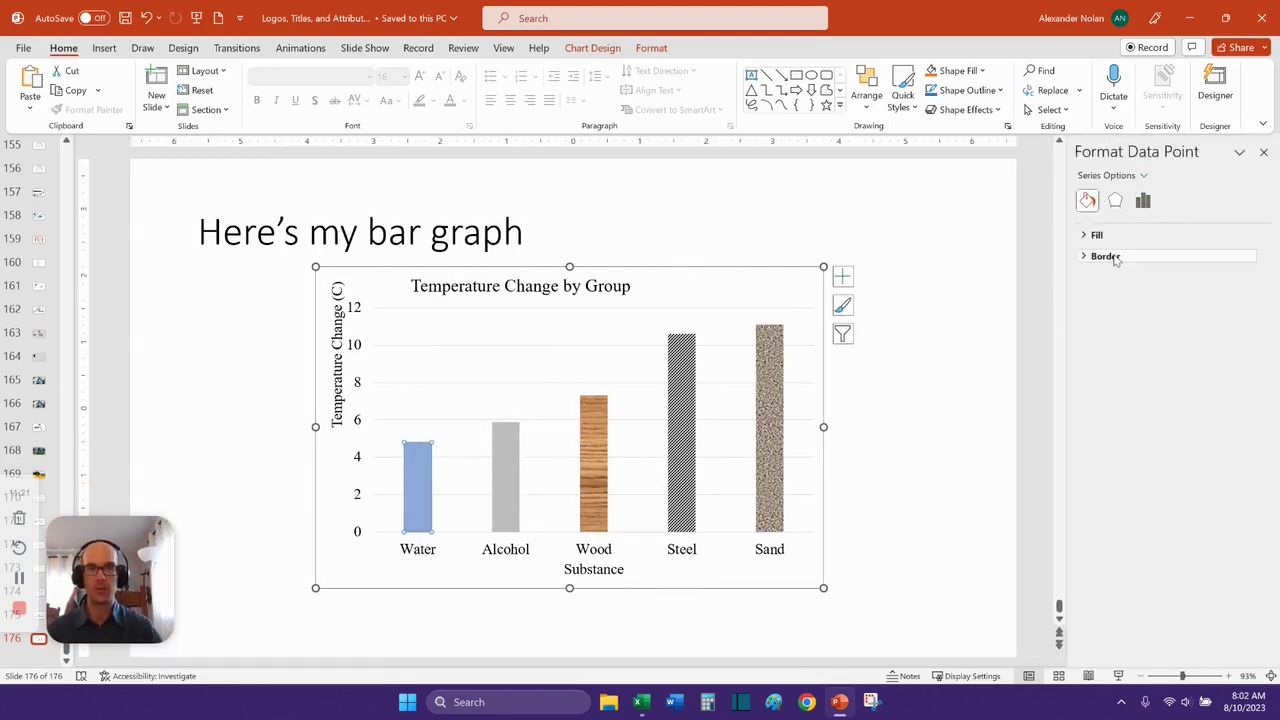
left_click(1096, 234)
left_click(1241, 415)
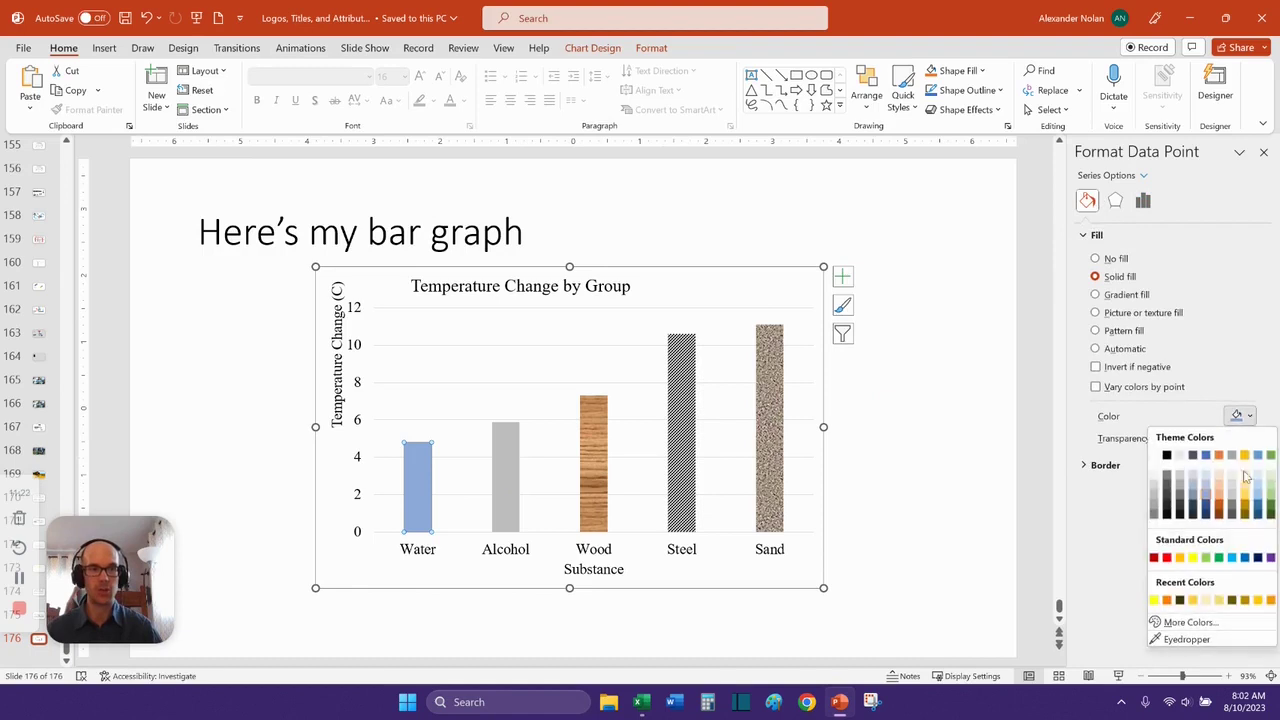
left_click(1231, 557)
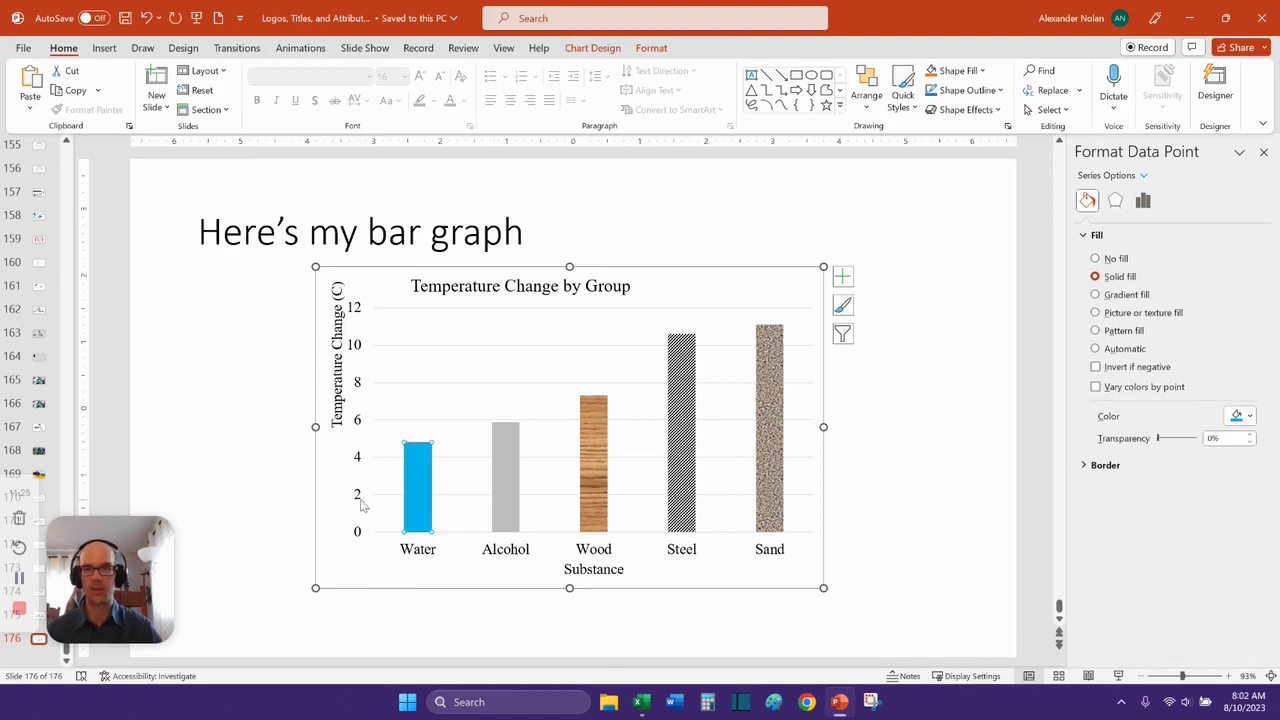
left_click(774, 290)
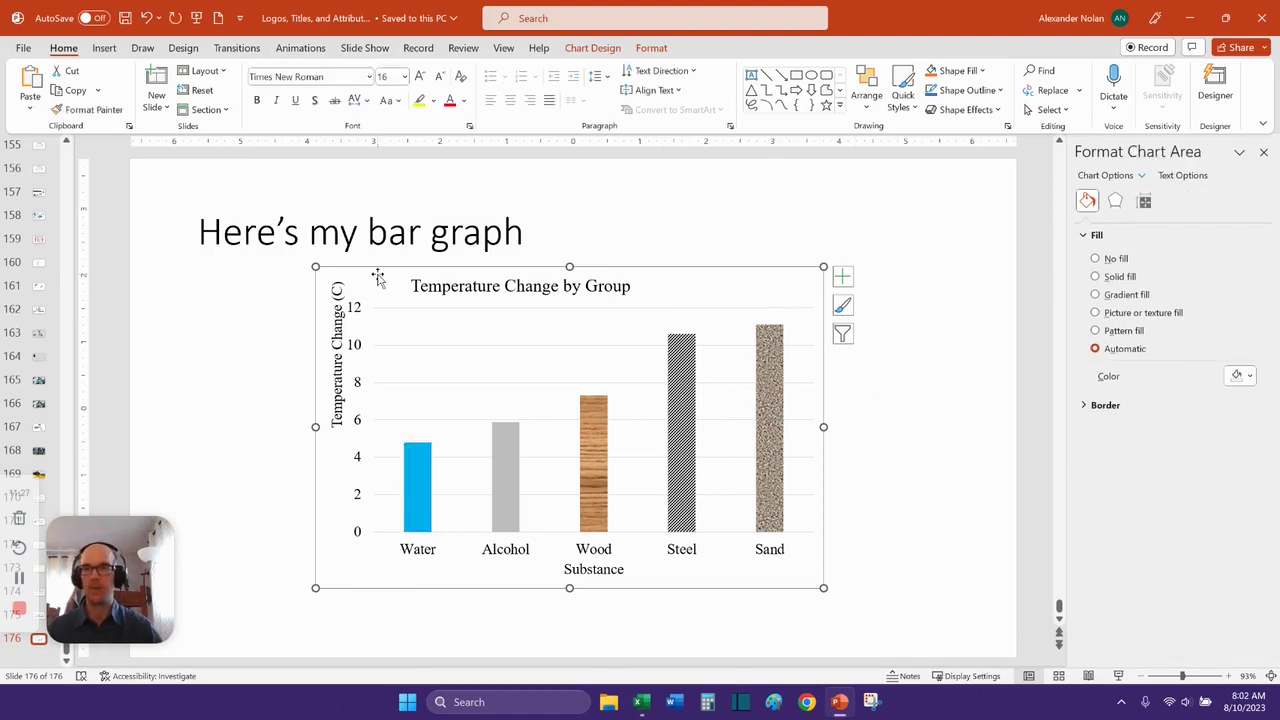
Increase the chart's text to size 20 and adjust the chart title.
left_click(419, 76)
left_click(419, 76)
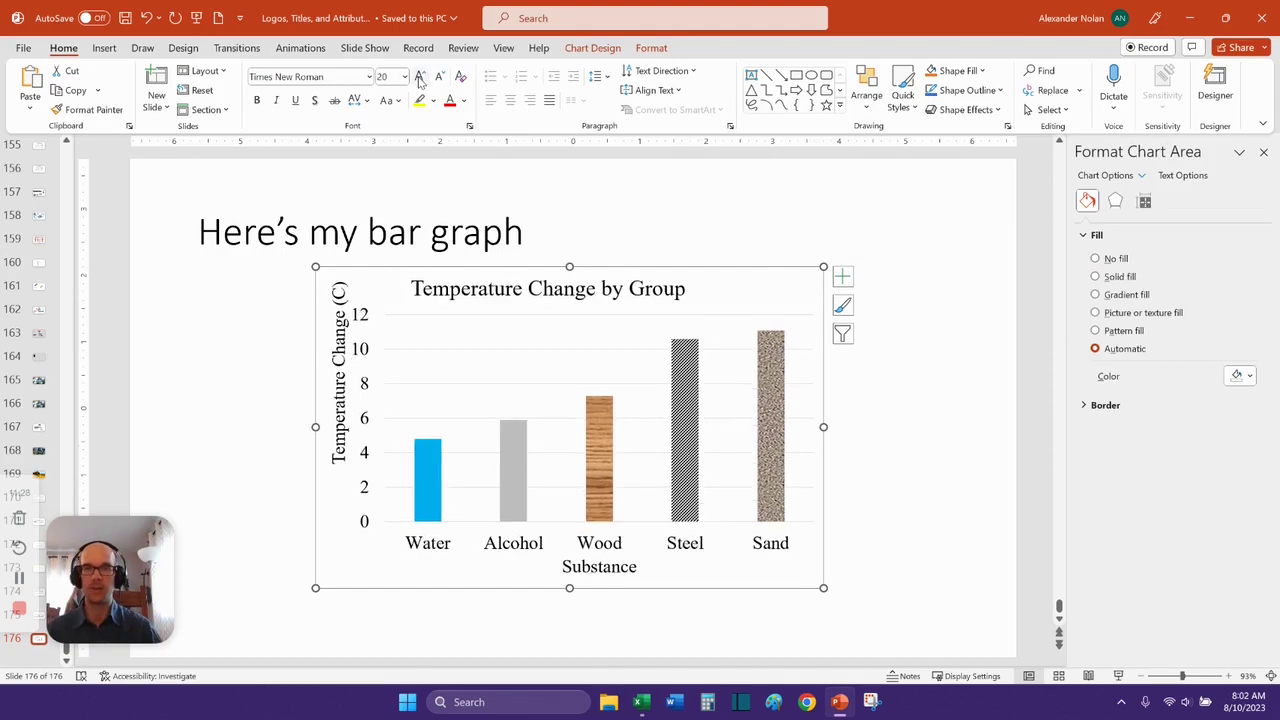
left_click(557, 290)
left_click_drag(561, 300, 577, 302)
left_click(560, 302)
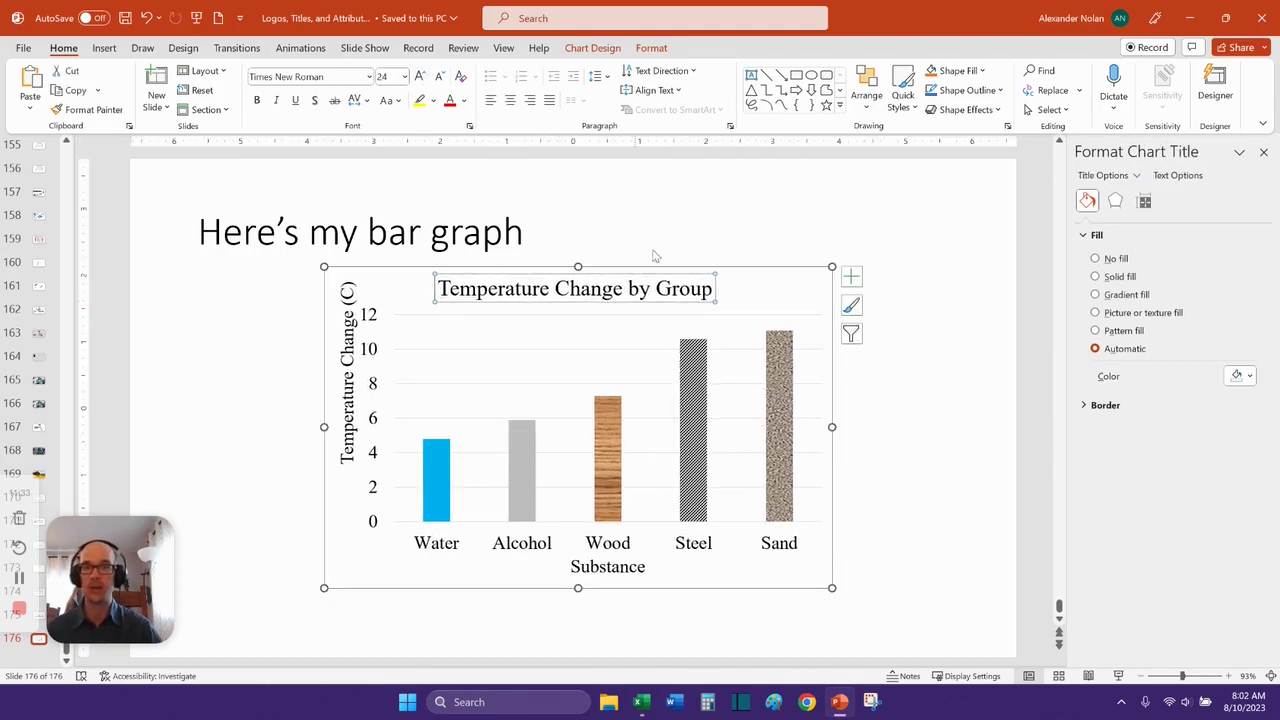
left_click(820, 297)
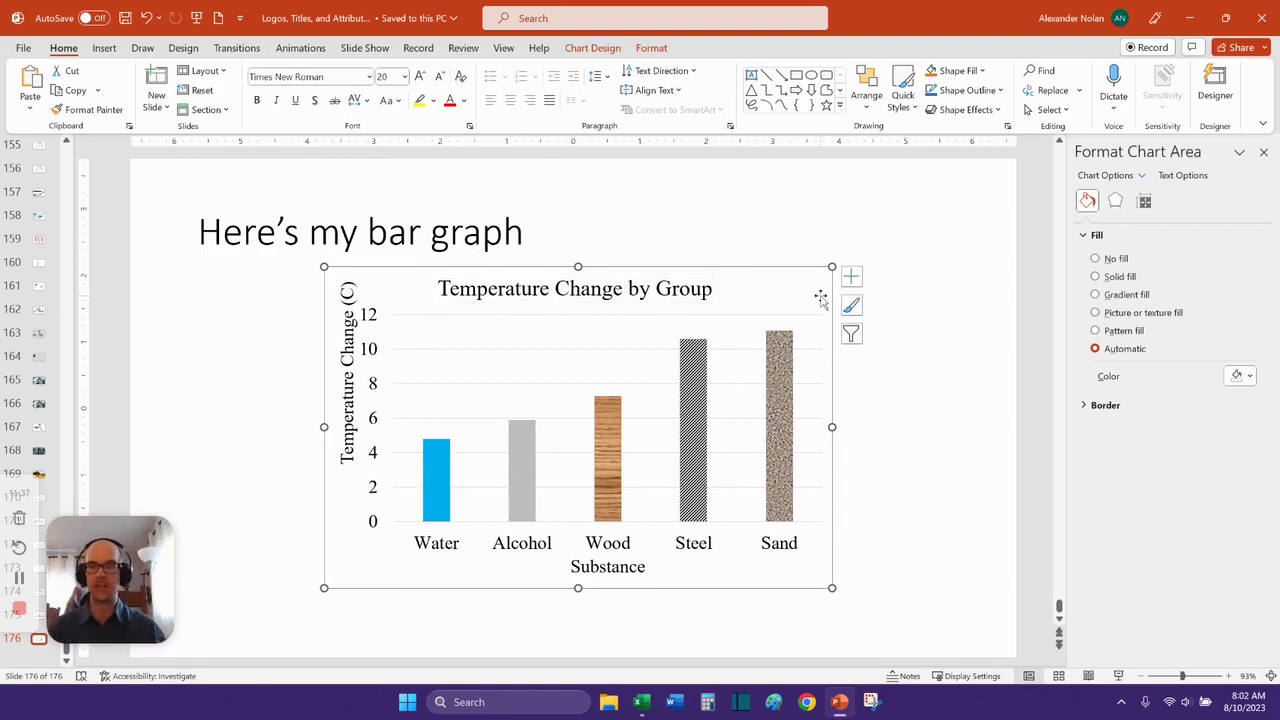
Move the chart slightly lower on the slide and return to the Excel workbook.
left_click(350, 418)
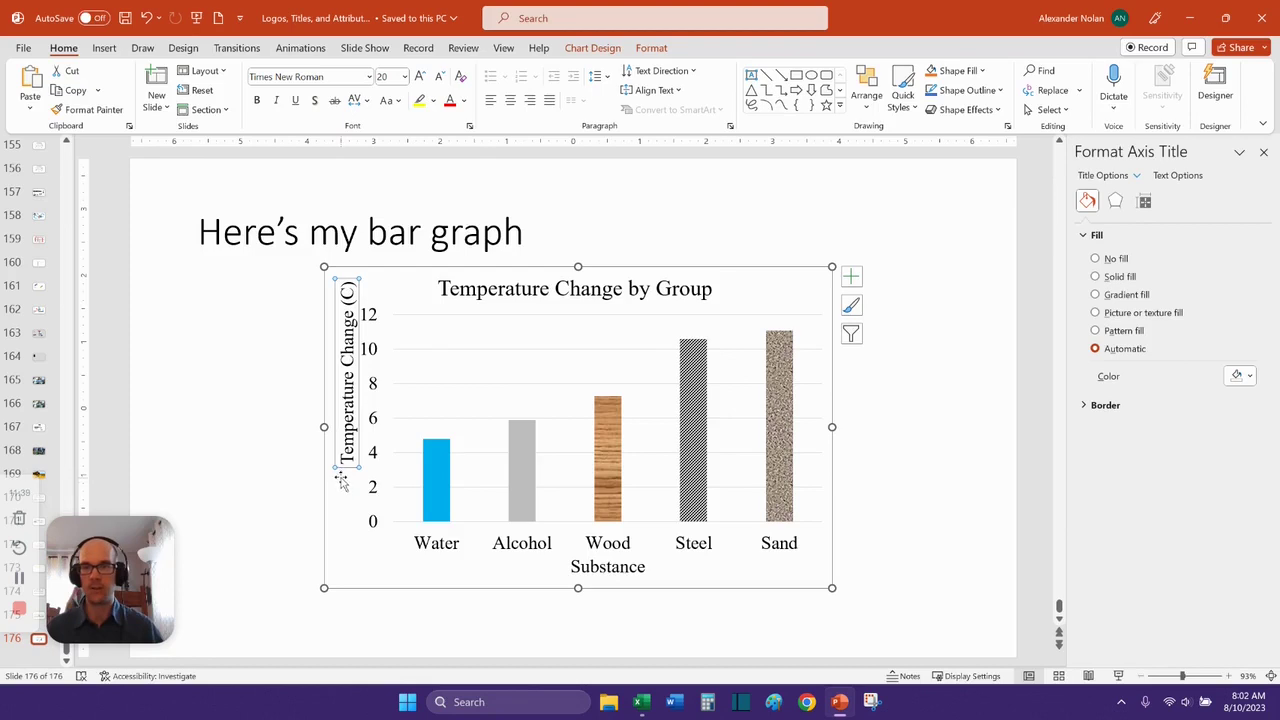
left_click(355, 432)
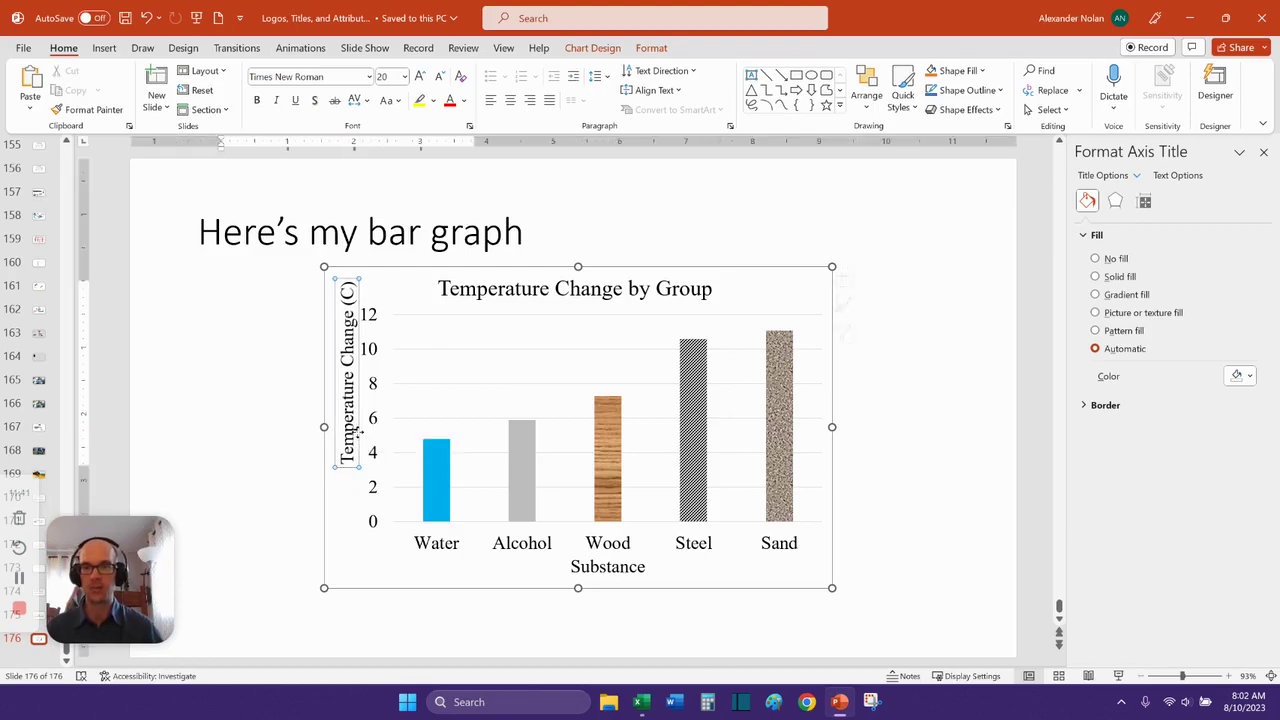
key("Escape")
left_click(257, 409)
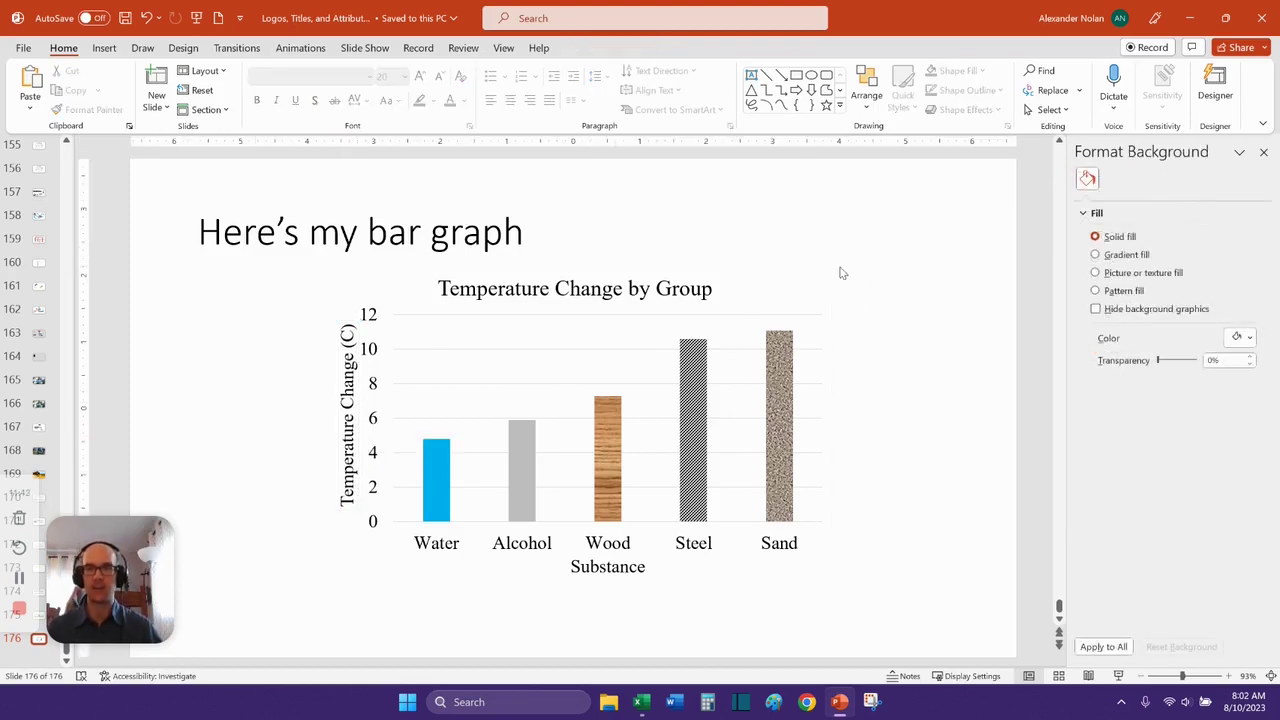
left_click(818, 290)
left_click_drag(818, 290, 822, 313)
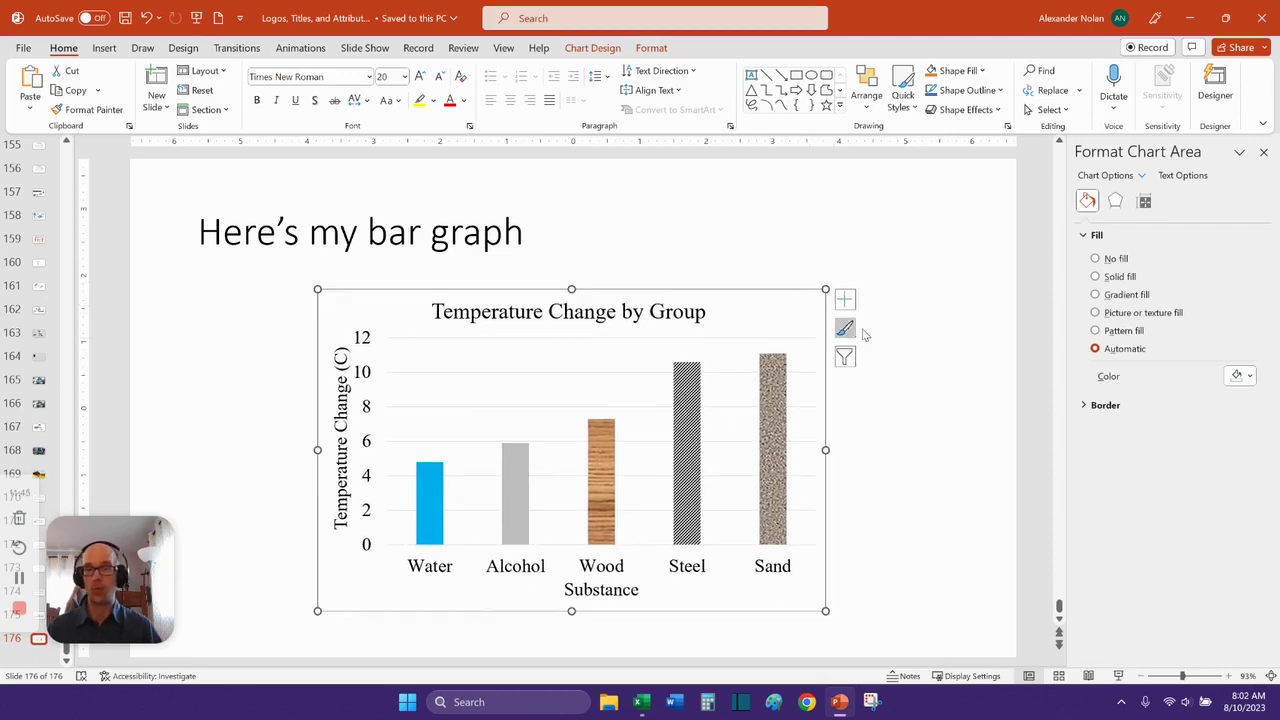
left_click(927, 310)
key("alt+Tab")
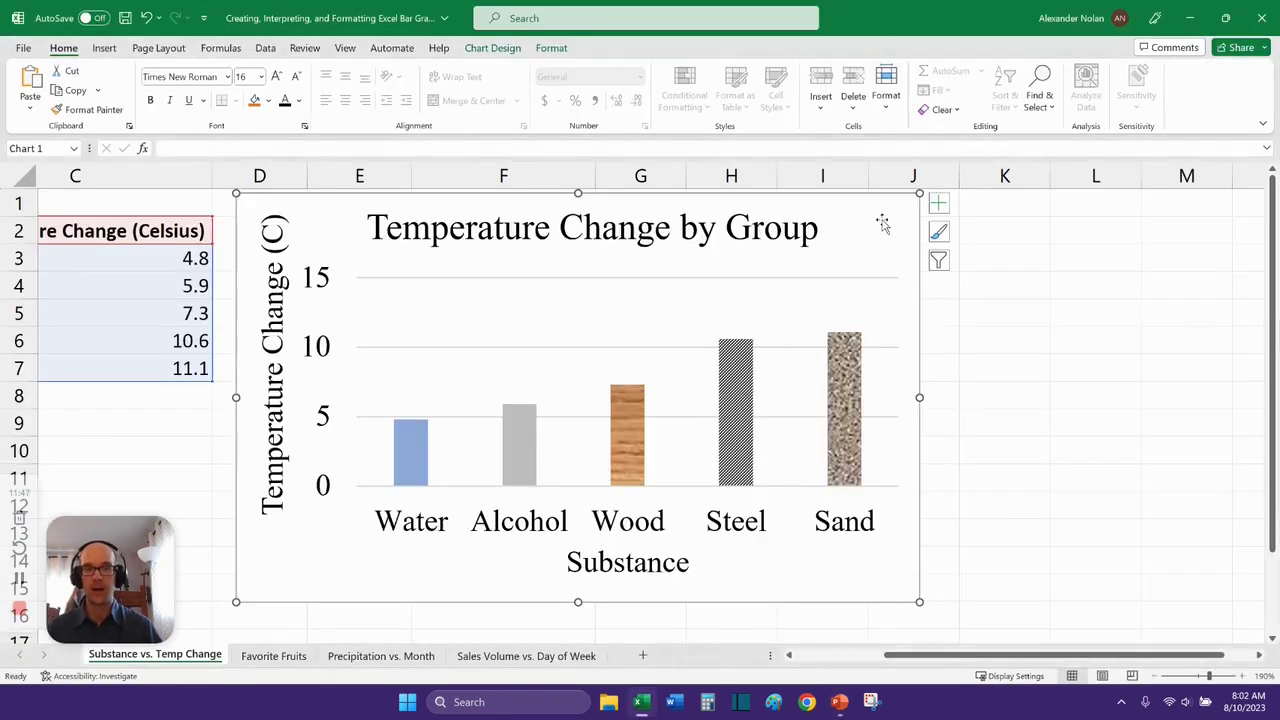
Copy the Excel chart and paste it into a new blank Word document.
right_click(894, 214)
left_click(975, 256)
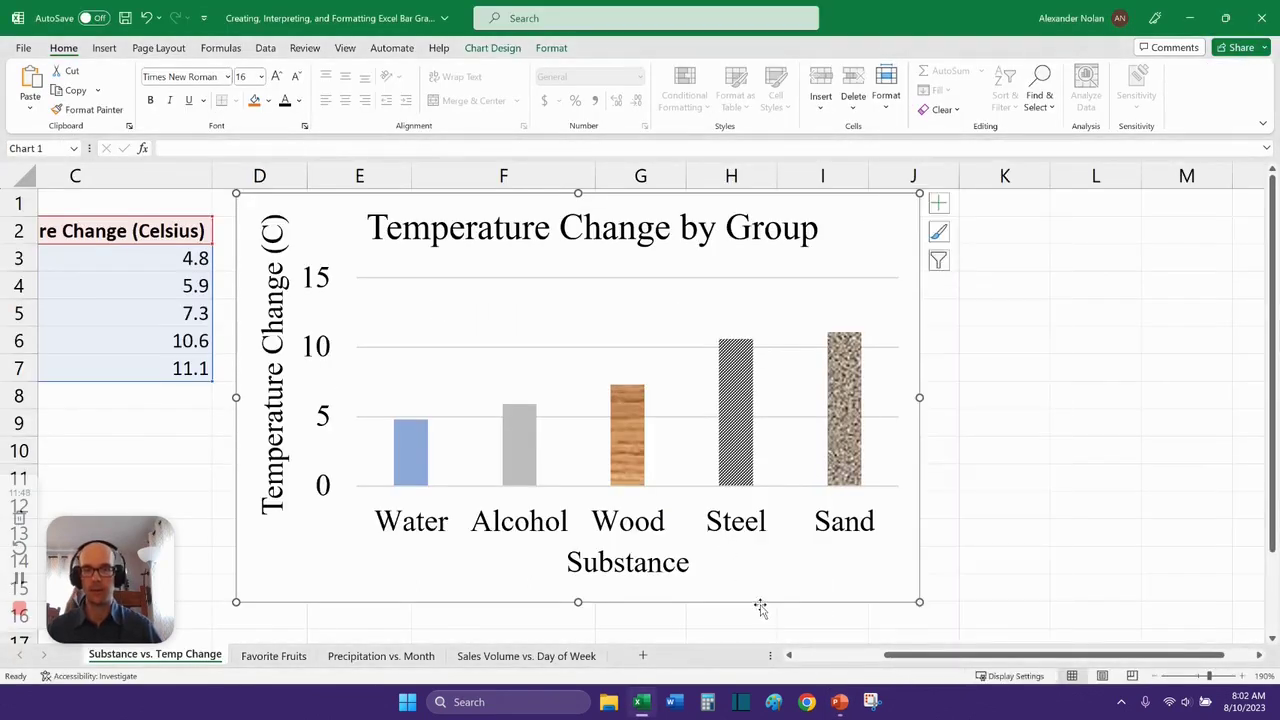
left_click(674, 702)
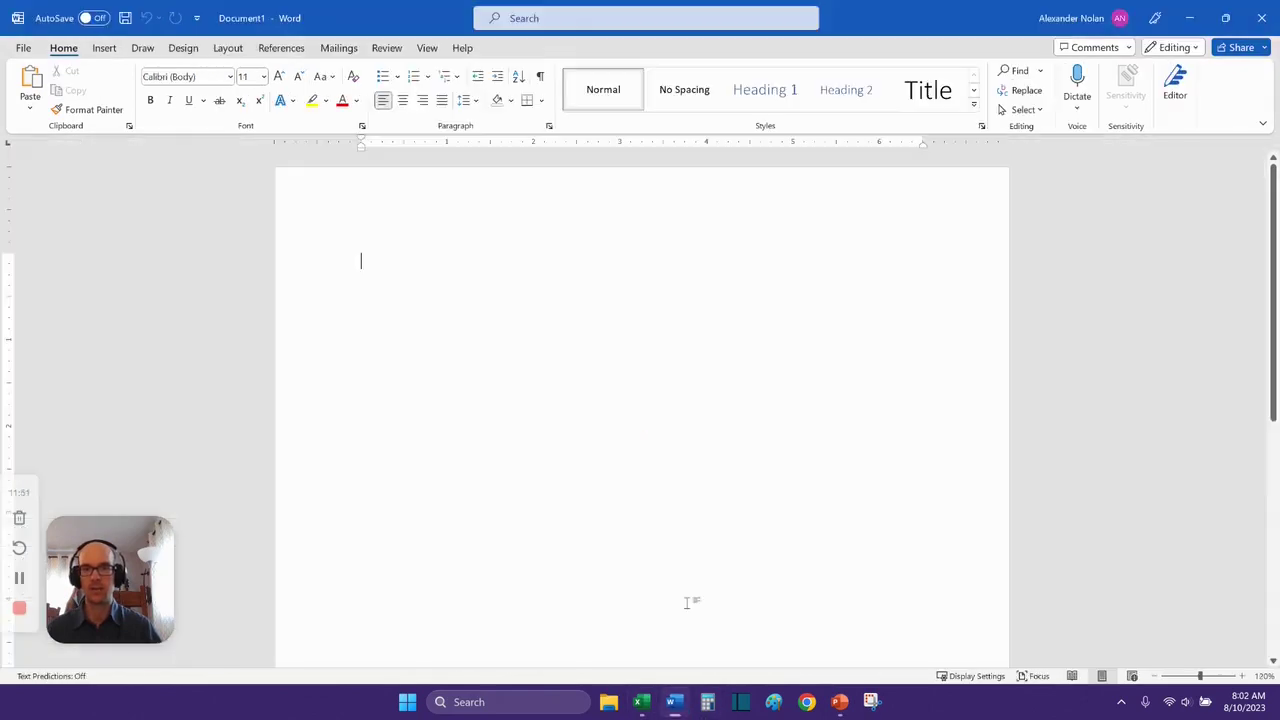
right_click(481, 421)
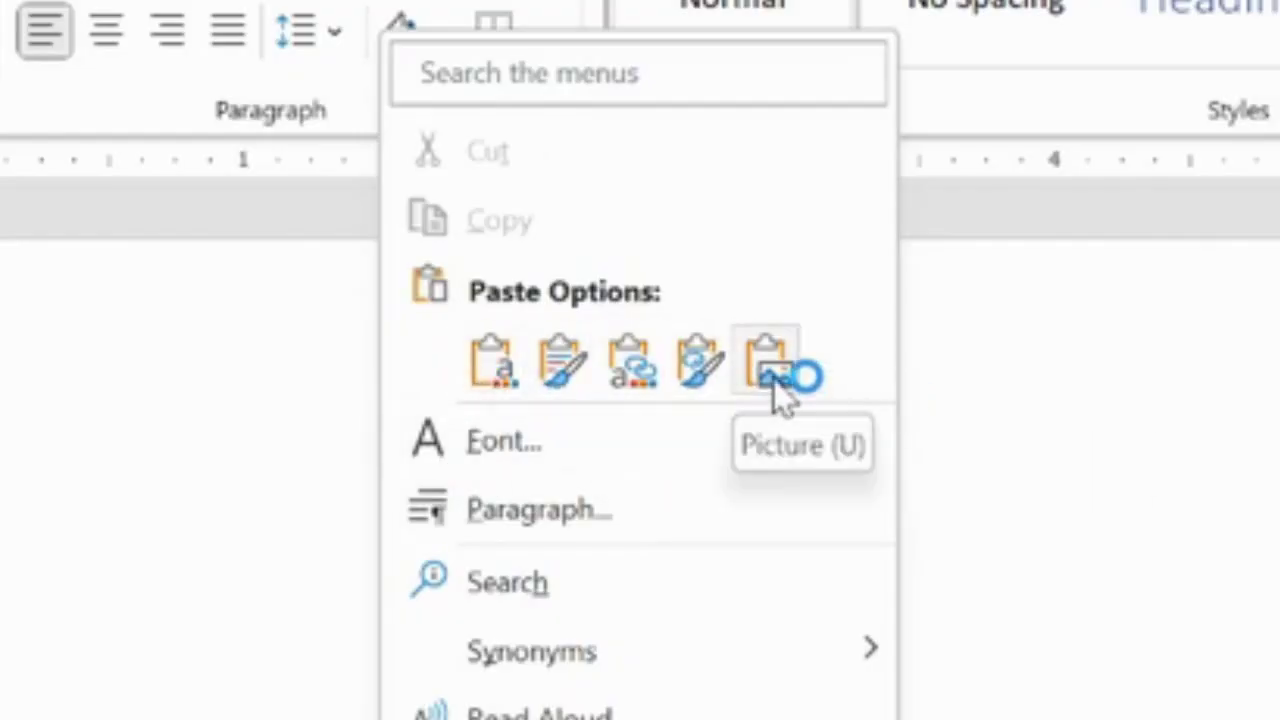
left_click(487, 375)
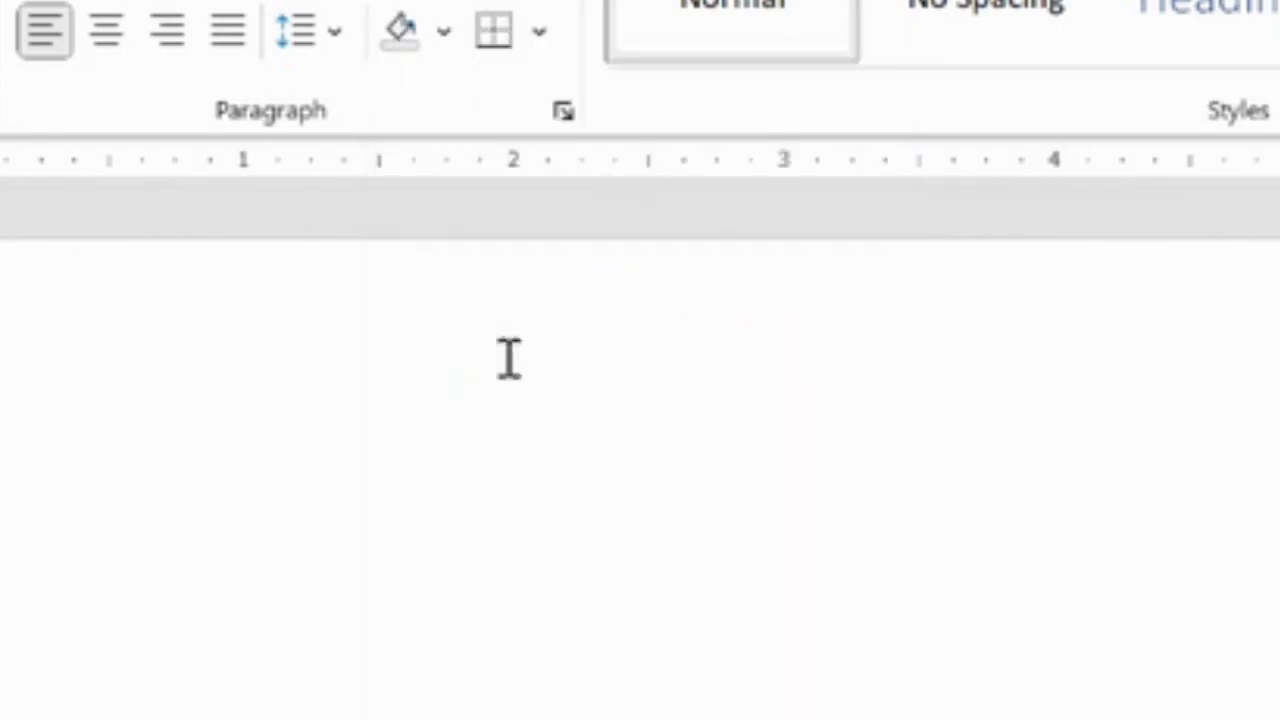
Enlarge the pasted chart in Document1.
left_click(797, 514)
left_click_drag(797, 514, 830, 538)
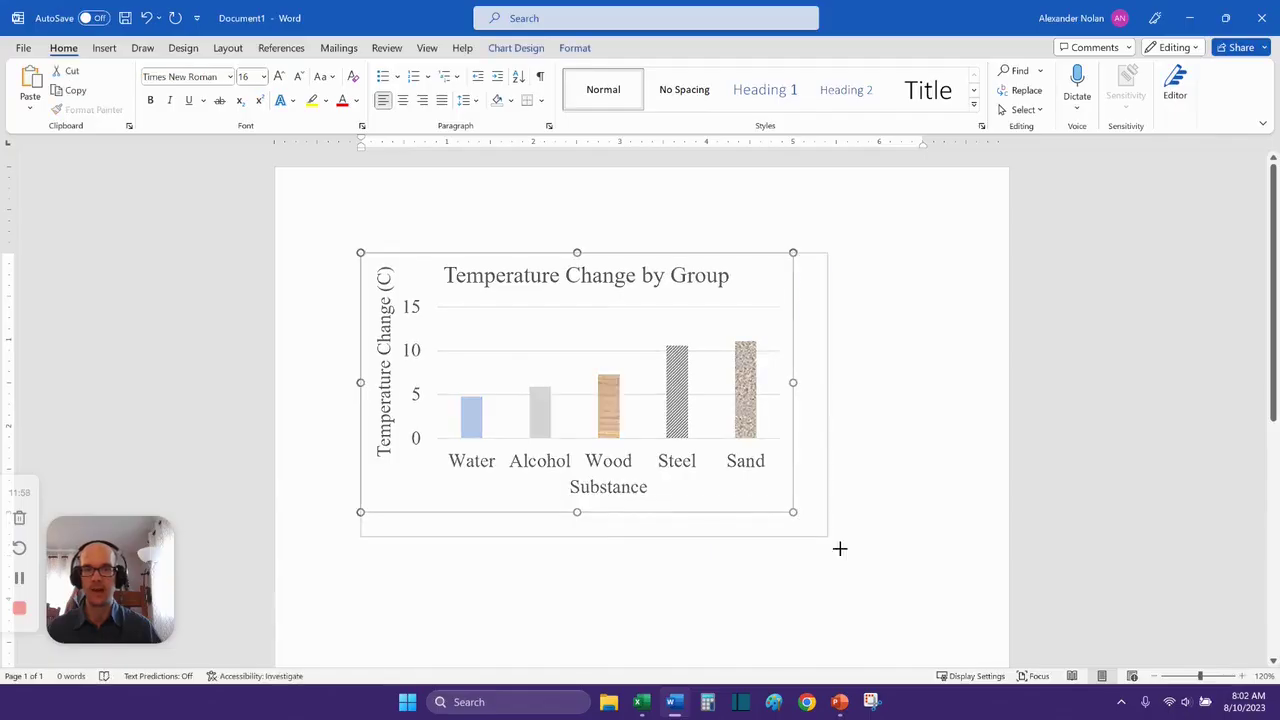
left_click(858, 492)
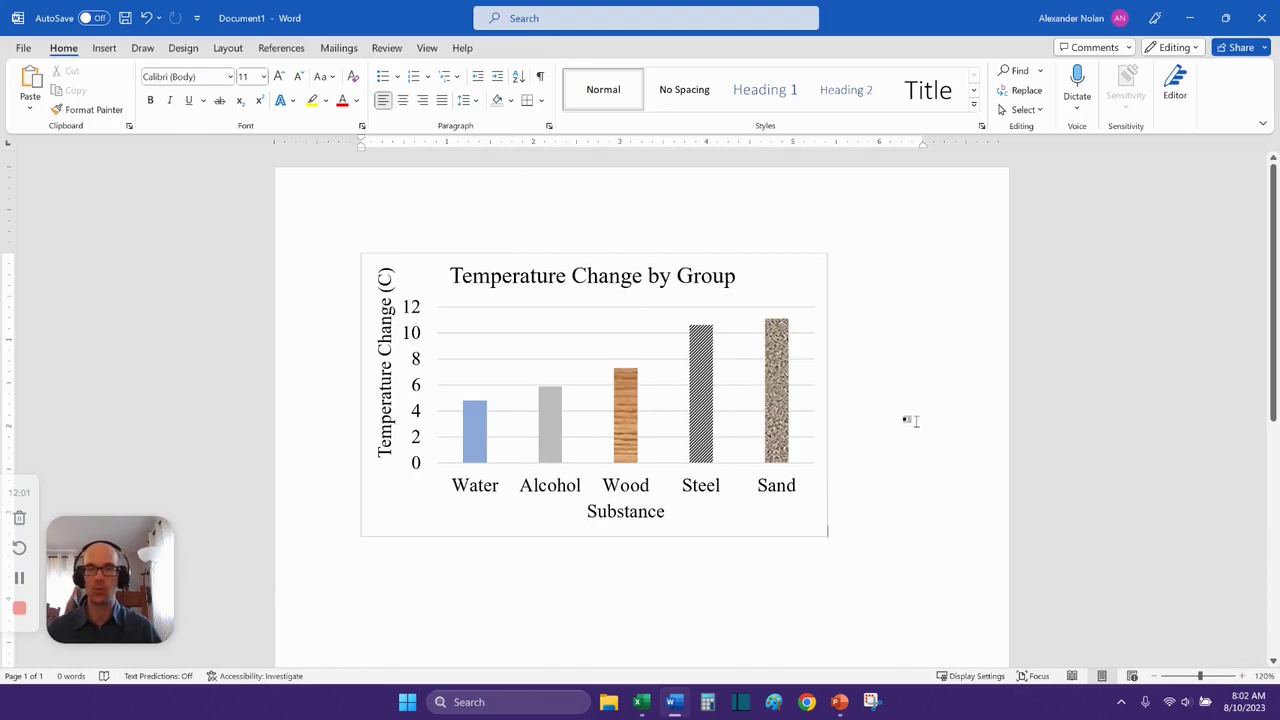
left_click(826, 308)
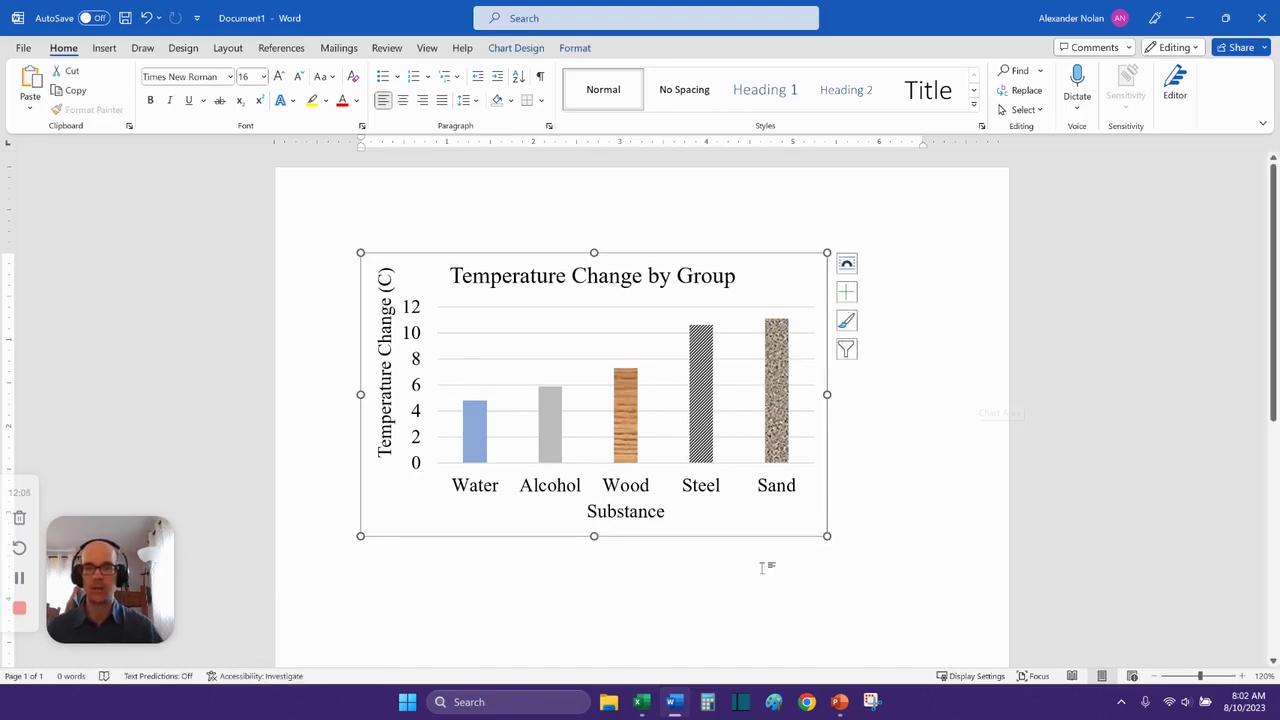
Review the video goals slide in PowerPoint, then return to the Excel workbook.
left_click(840, 703)
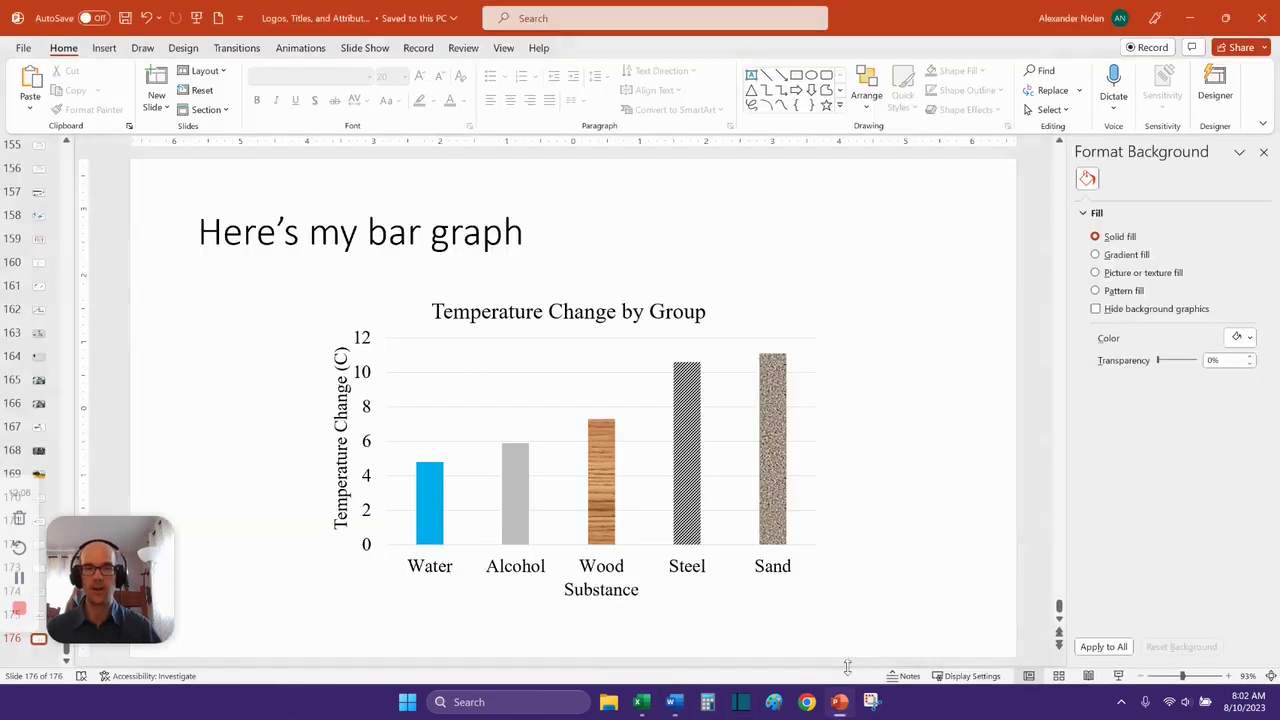
scroll(176, 440, "up", 2)
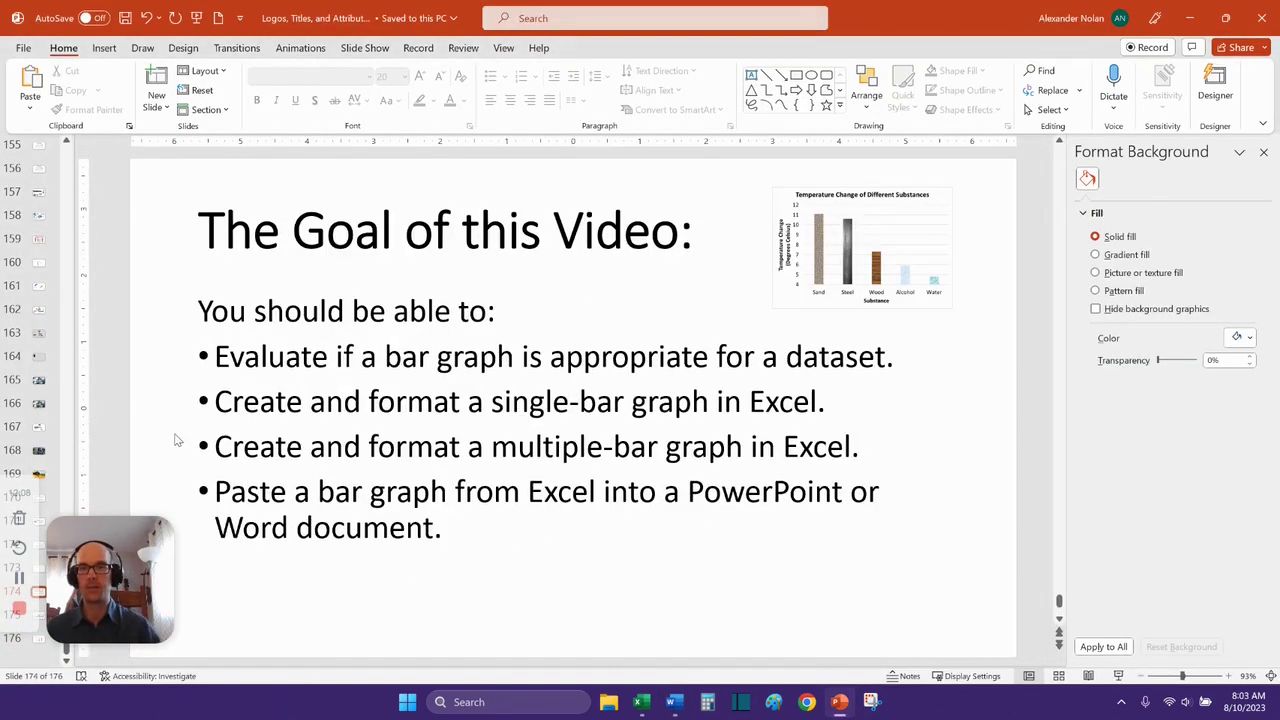
left_click(720, 468)
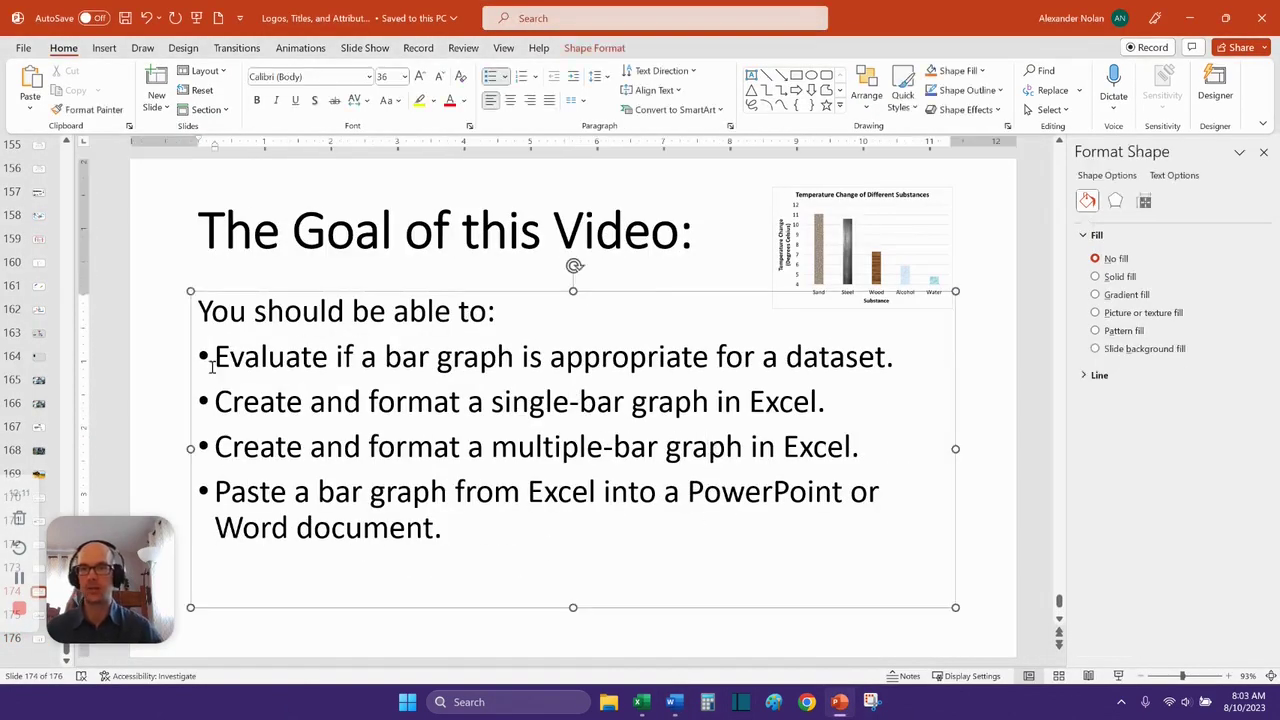
key("alt+Tab")
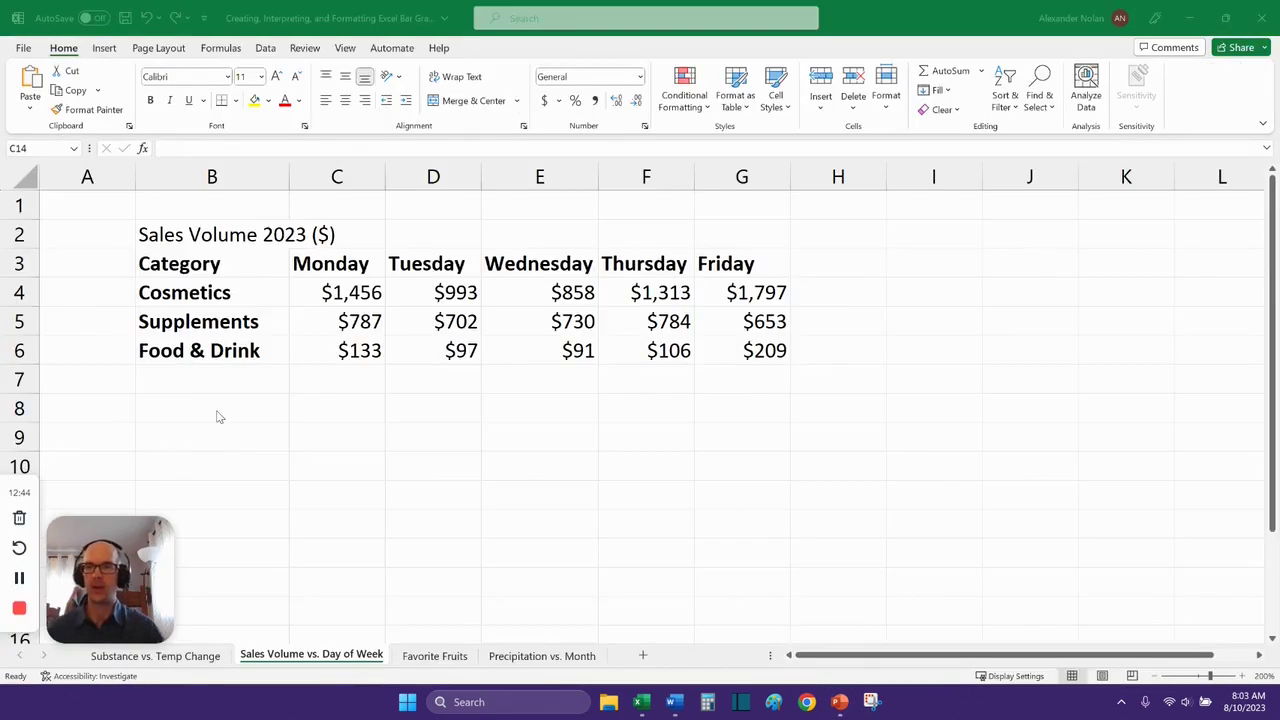
Select the Category header and the Cosmetics, Supplements and Food & Drink cells in column B.
left_click(222, 262)
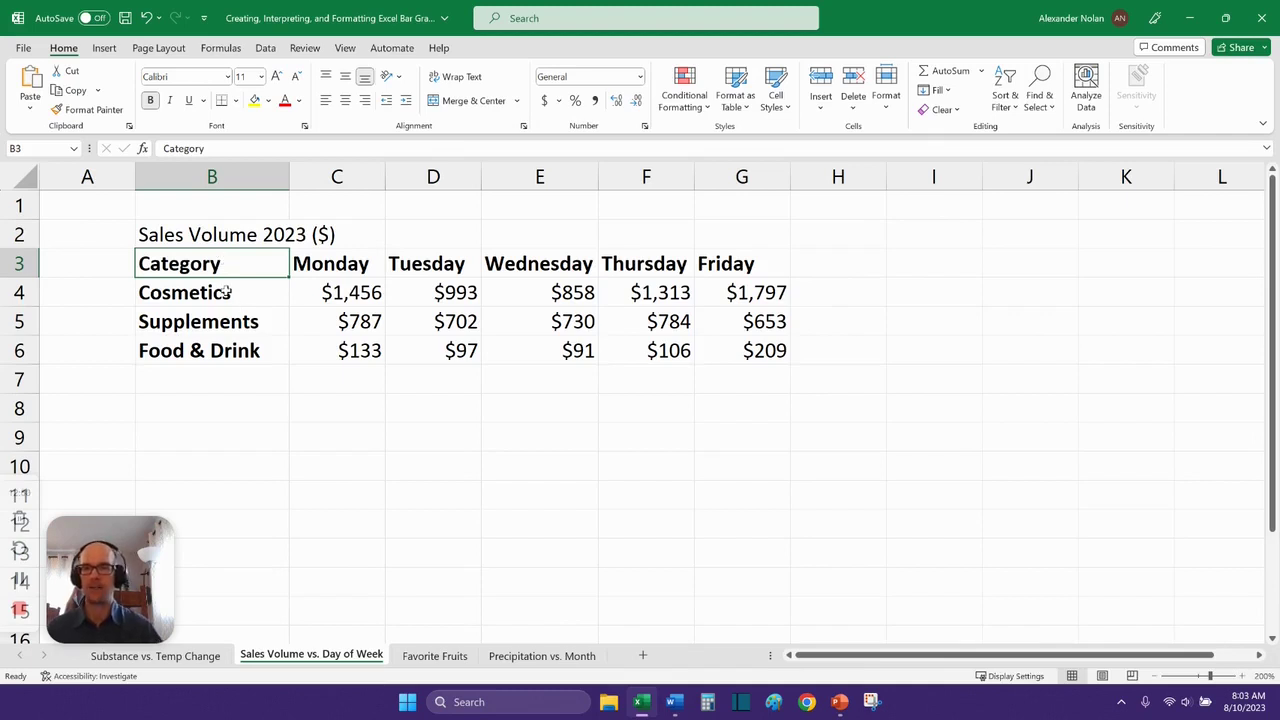
left_click_drag(226, 291, 229, 352)
left_click(229, 325)
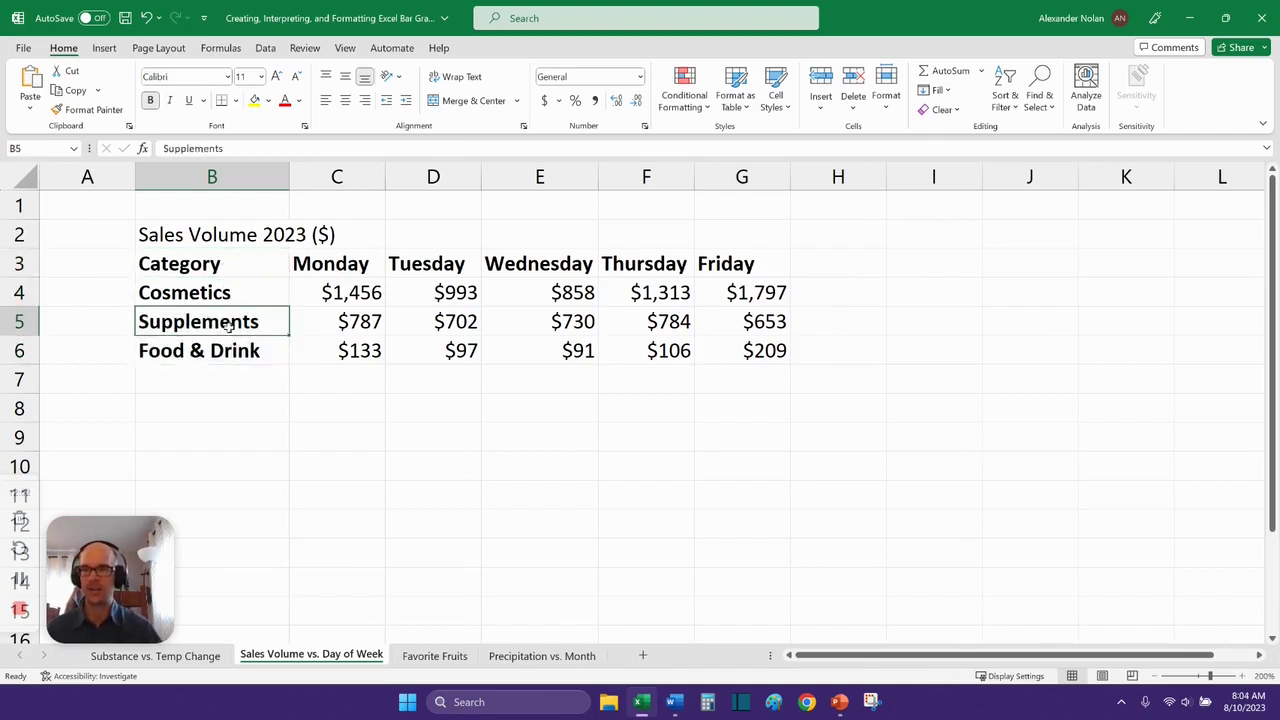
left_click(215, 294)
left_click(216, 324)
left_click(232, 350)
left_click(231, 295)
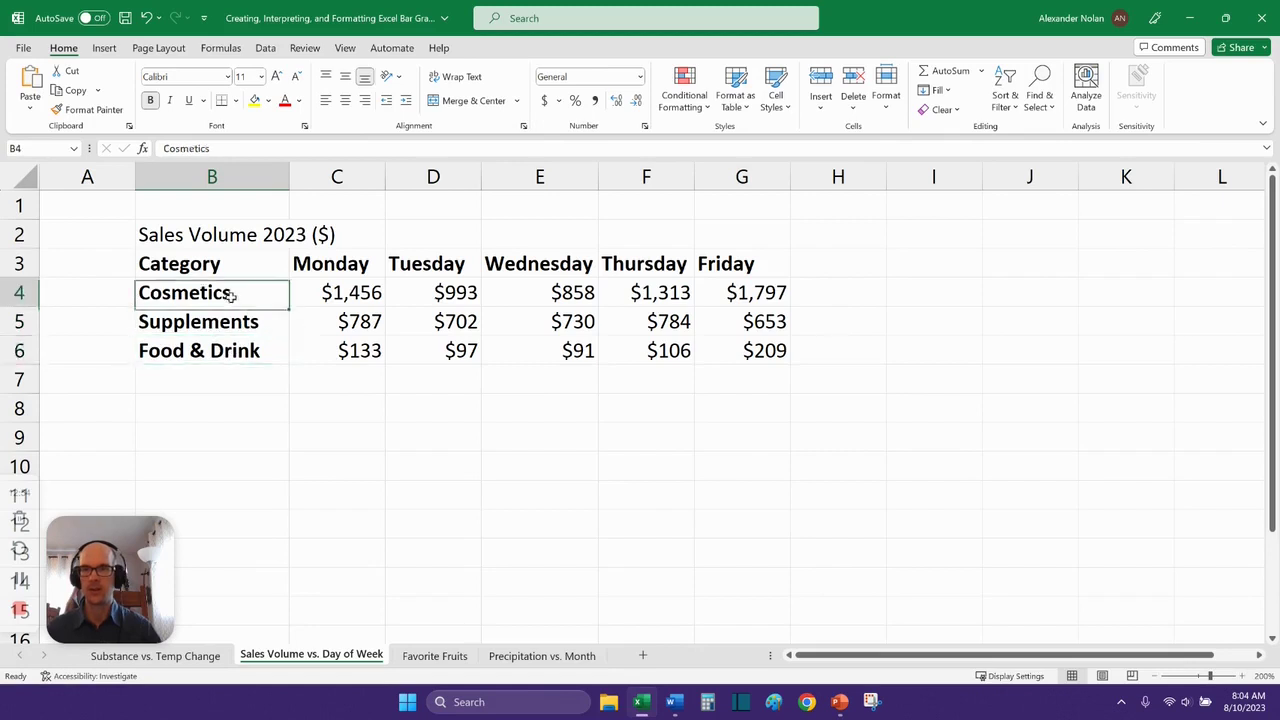
Highlight the Cosmetics, Supplements and Food & Drink sales rows, then the Monday column.
left_click_drag(231, 295, 214, 349)
left_click_drag(249, 291, 758, 285)
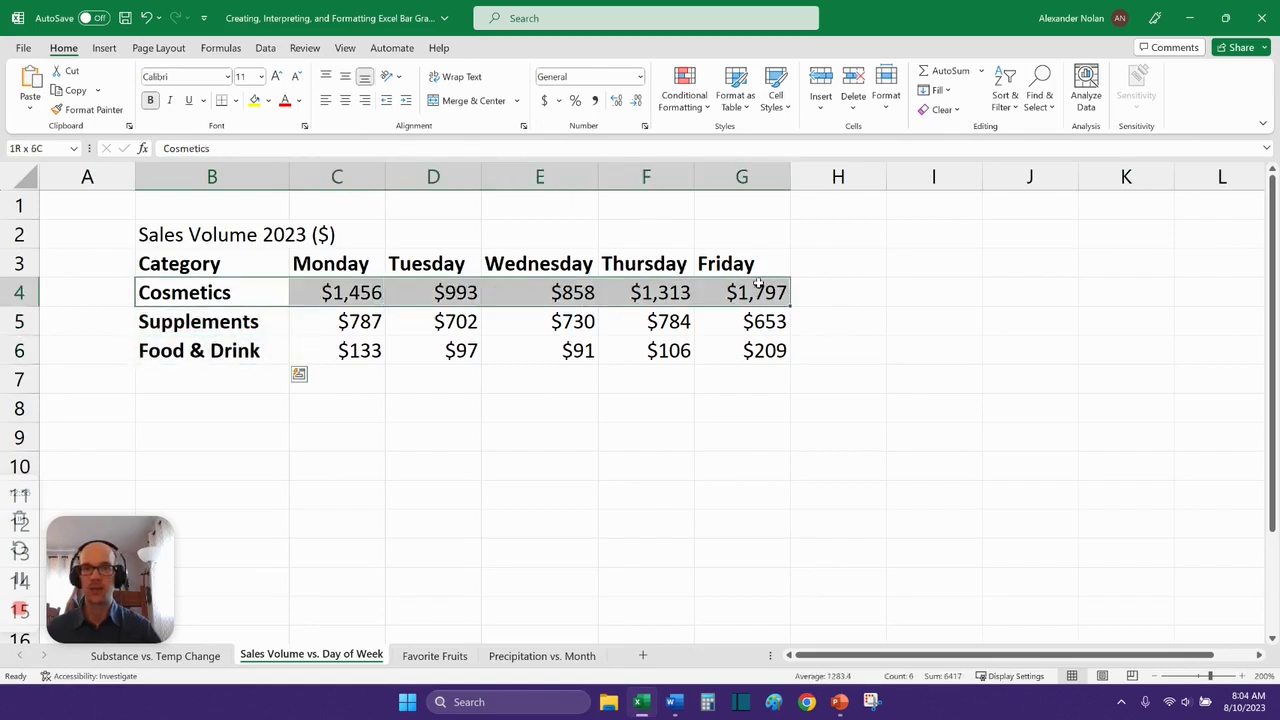
left_click_drag(230, 325, 740, 318)
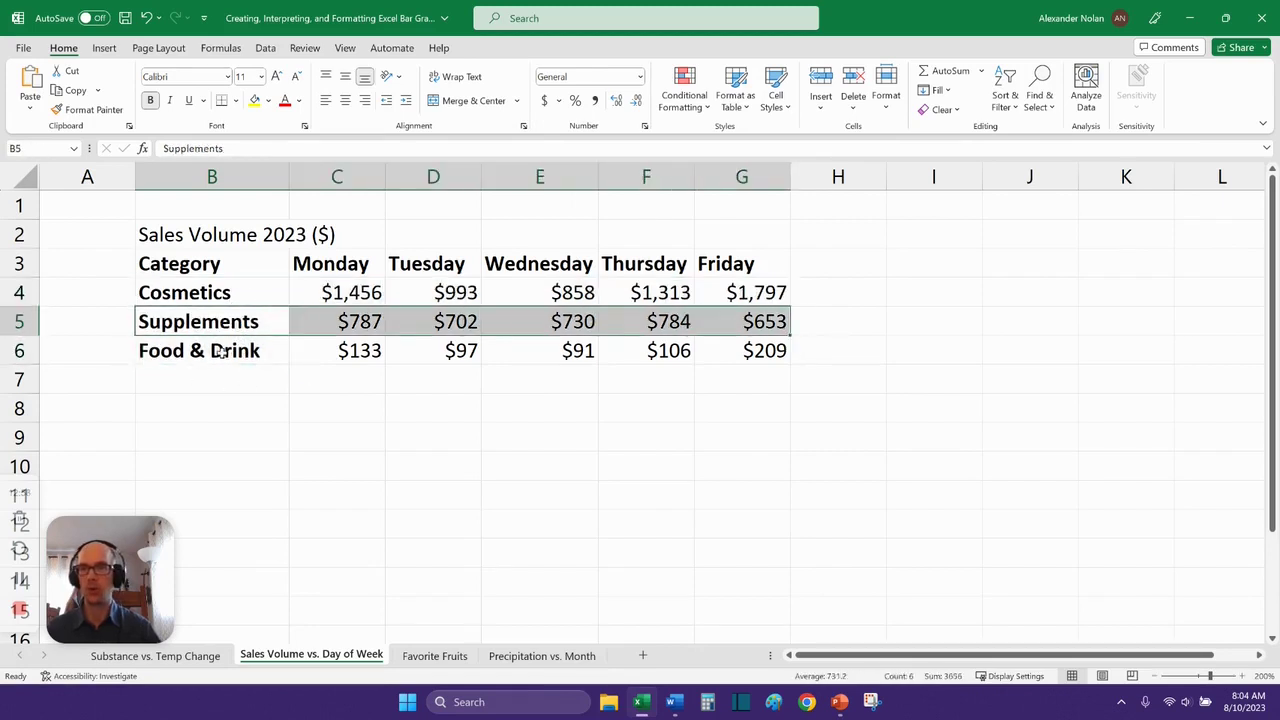
left_click_drag(221, 351, 750, 350)
left_click(325, 460)
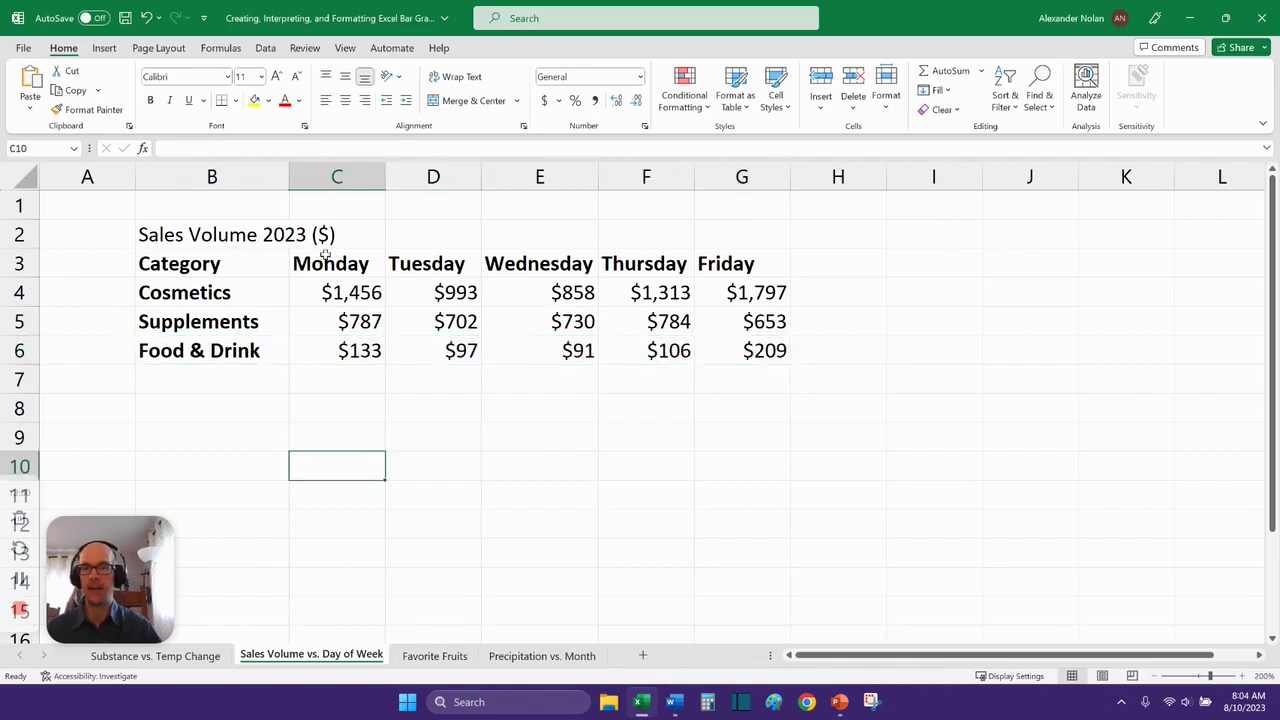
left_click_drag(338, 259, 337, 350)
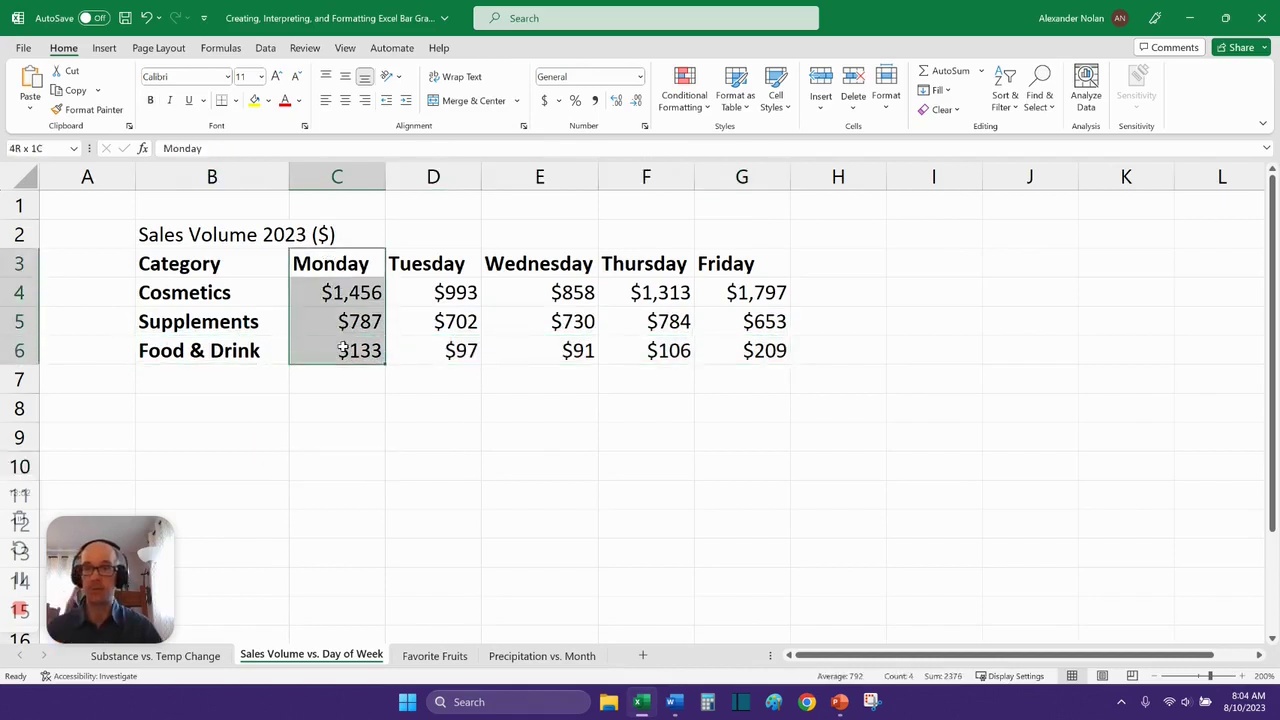
left_click_drag(460, 263, 478, 340)
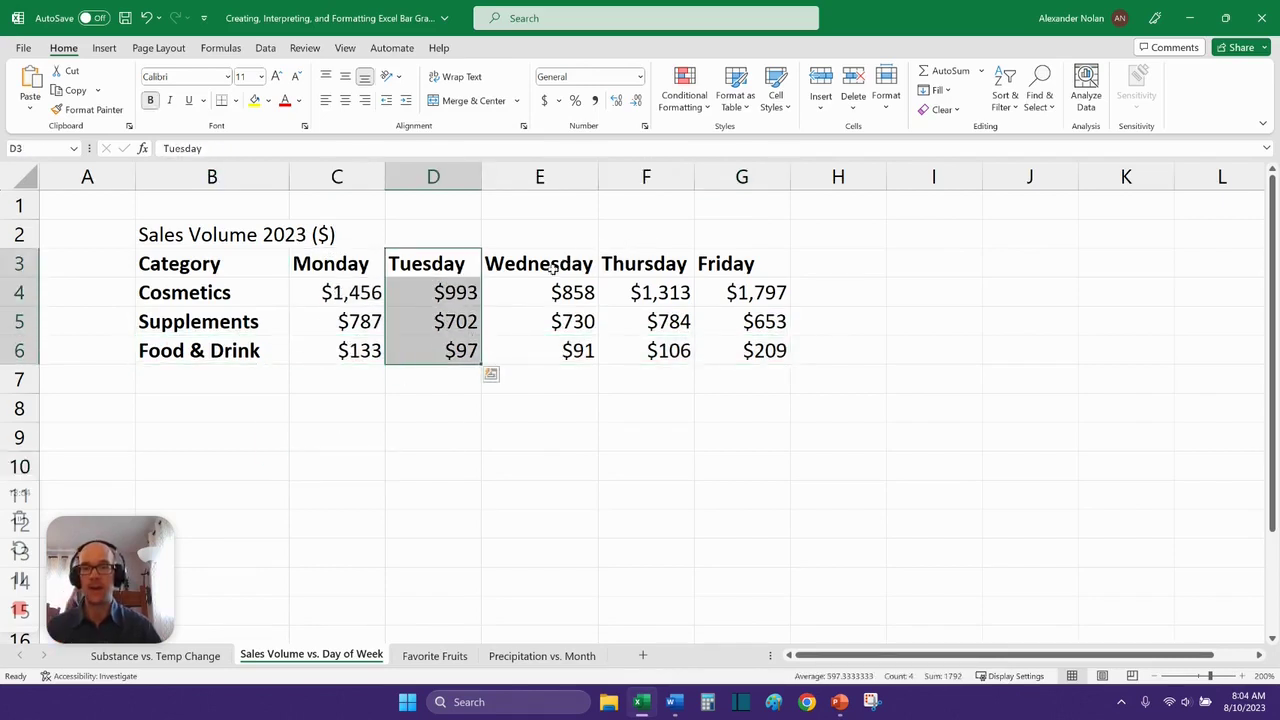
left_click_drag(551, 263, 570, 350)
left_click_drag(645, 263, 673, 334)
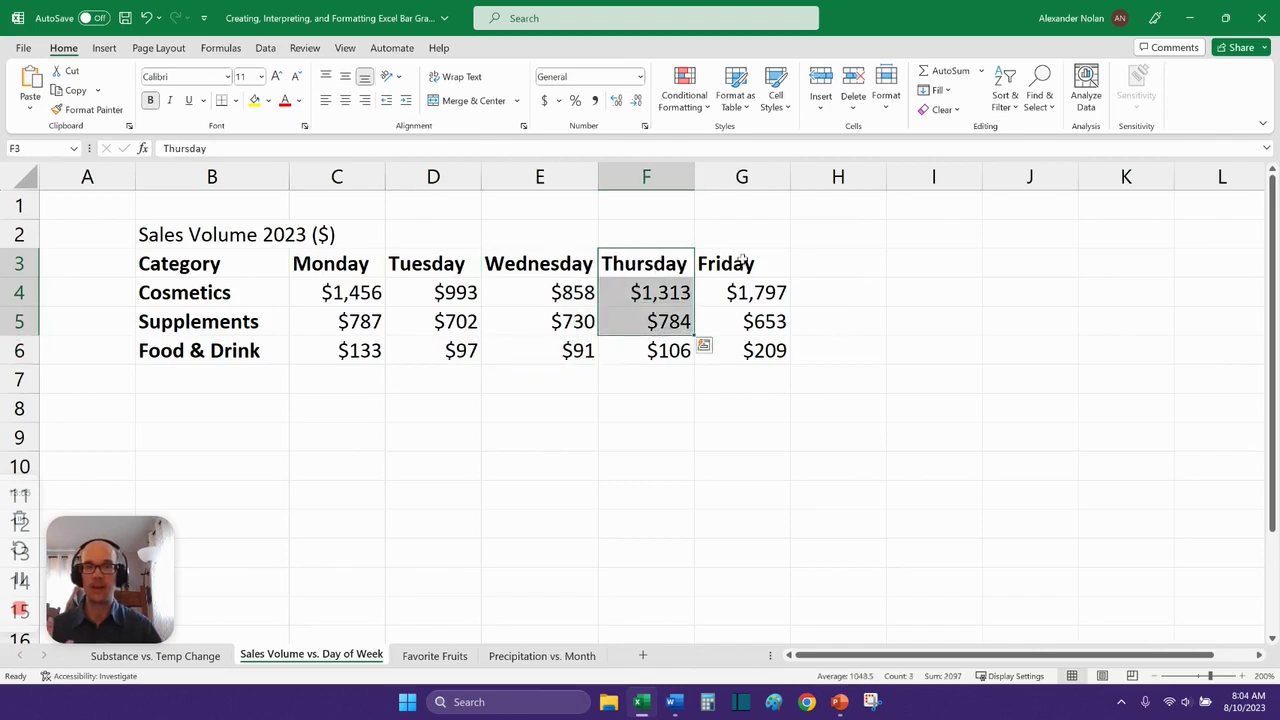
left_click_drag(742, 262, 712, 350)
left_click(575, 383)
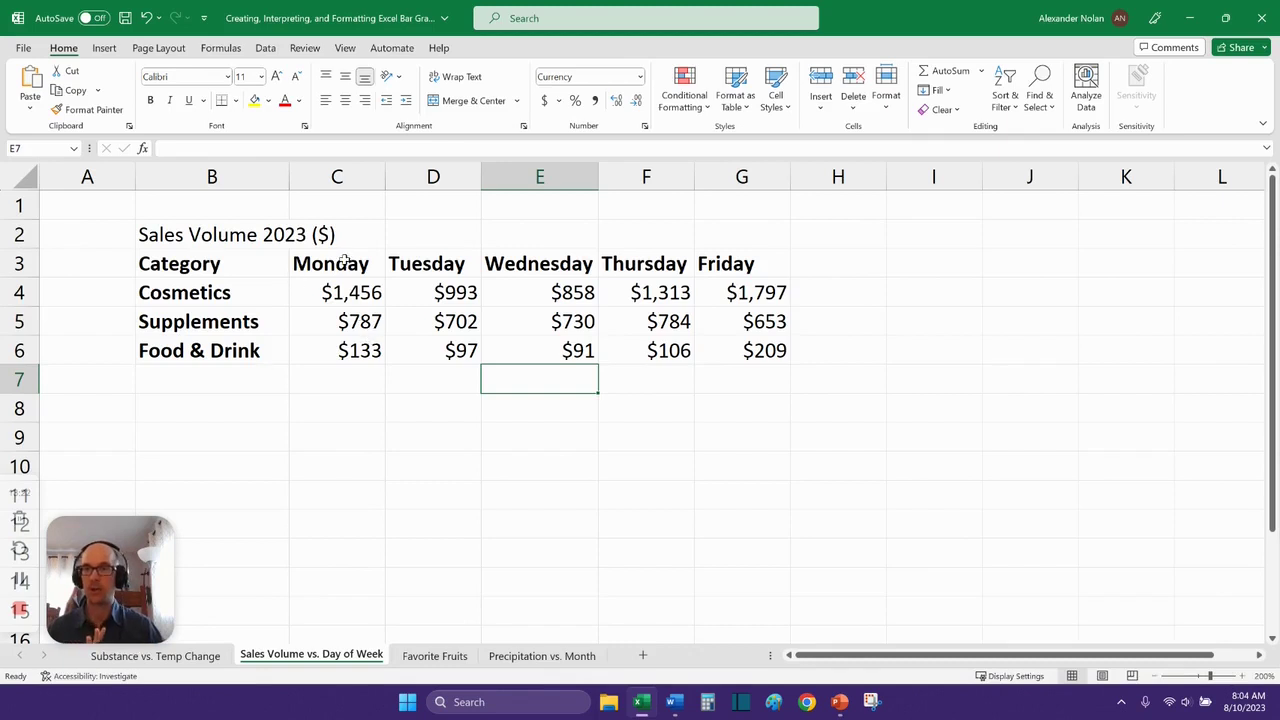
left_click_drag(345, 262, 366, 357)
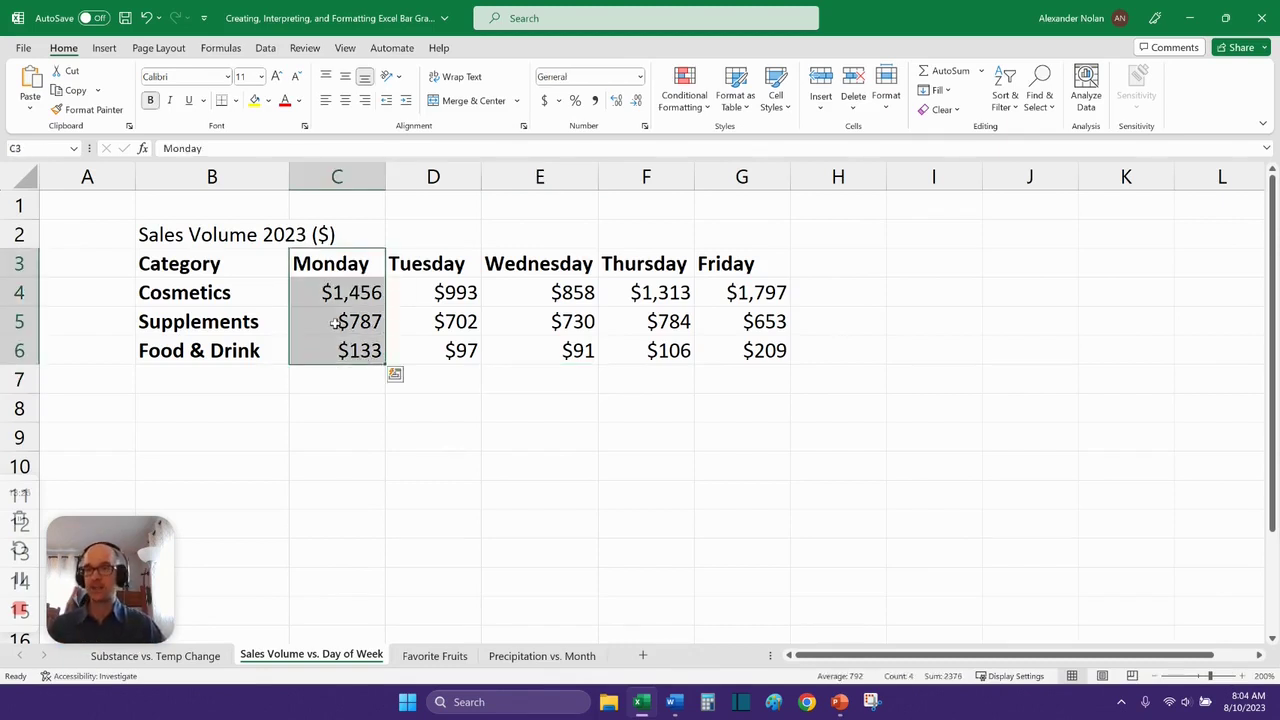
left_click_drag(452, 263, 453, 350)
left_click_drag(540, 265, 580, 352)
left_click(741, 321)
left_click_drag(540, 263, 580, 350)
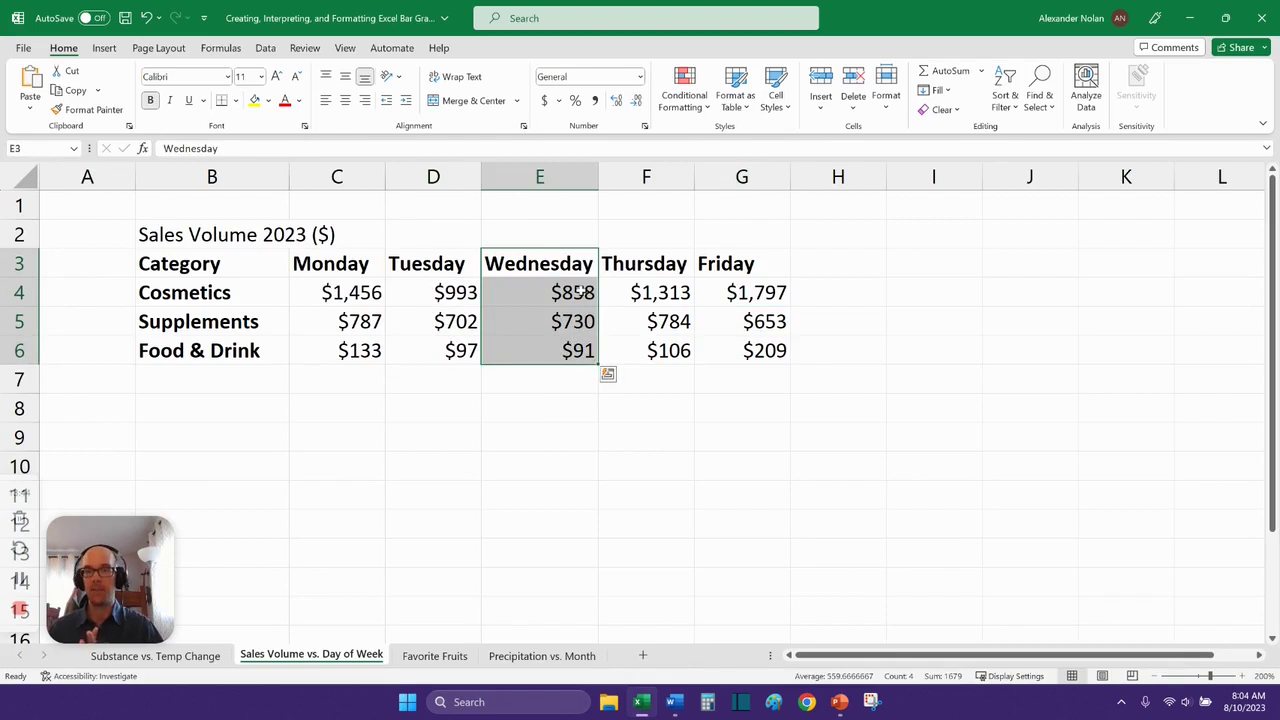
left_click(543, 657)
scroll(250, 370, "down", 1)
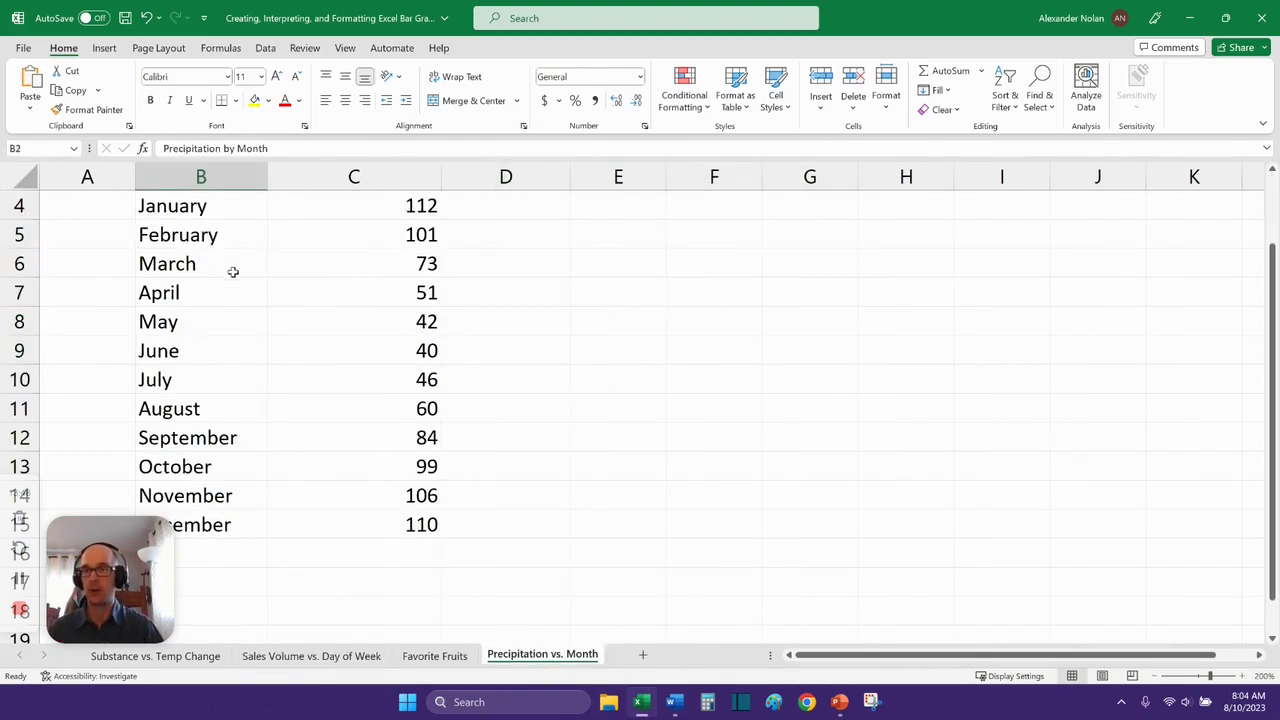
scroll(220, 285, "up", 1)
left_click(333, 285)
left_click(170, 297)
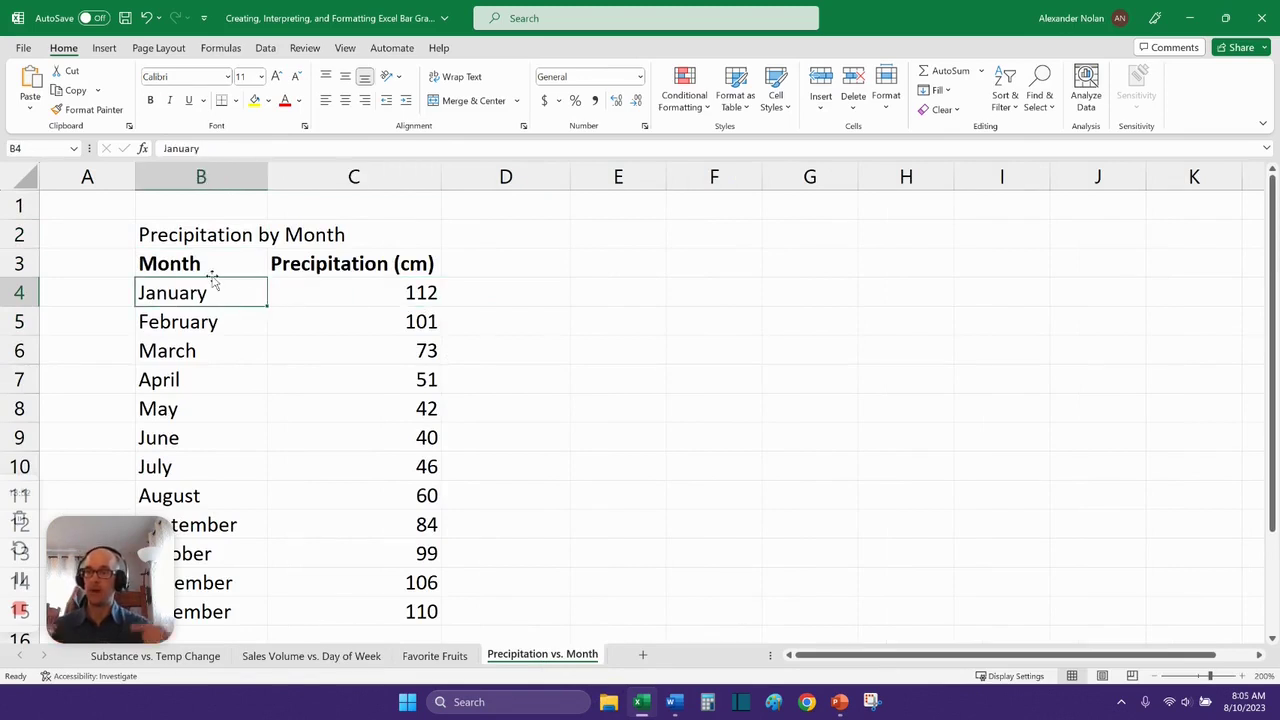
left_click(368, 291)
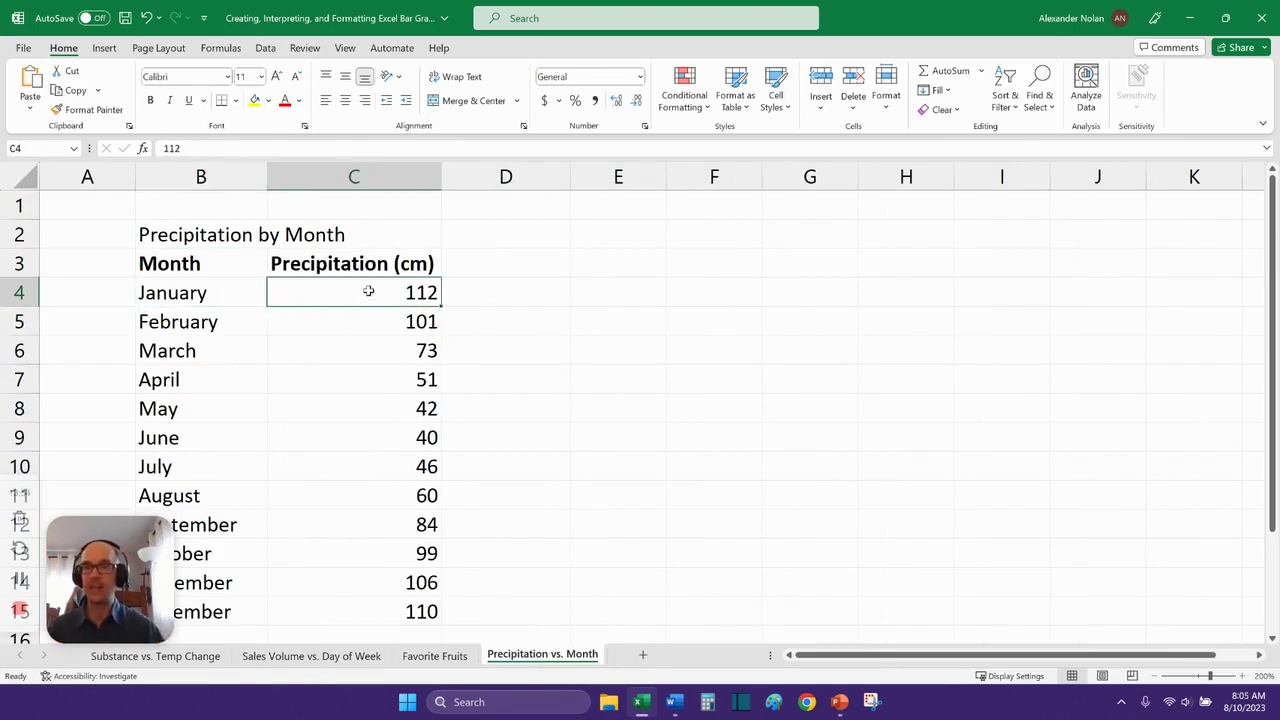
left_click(222, 324)
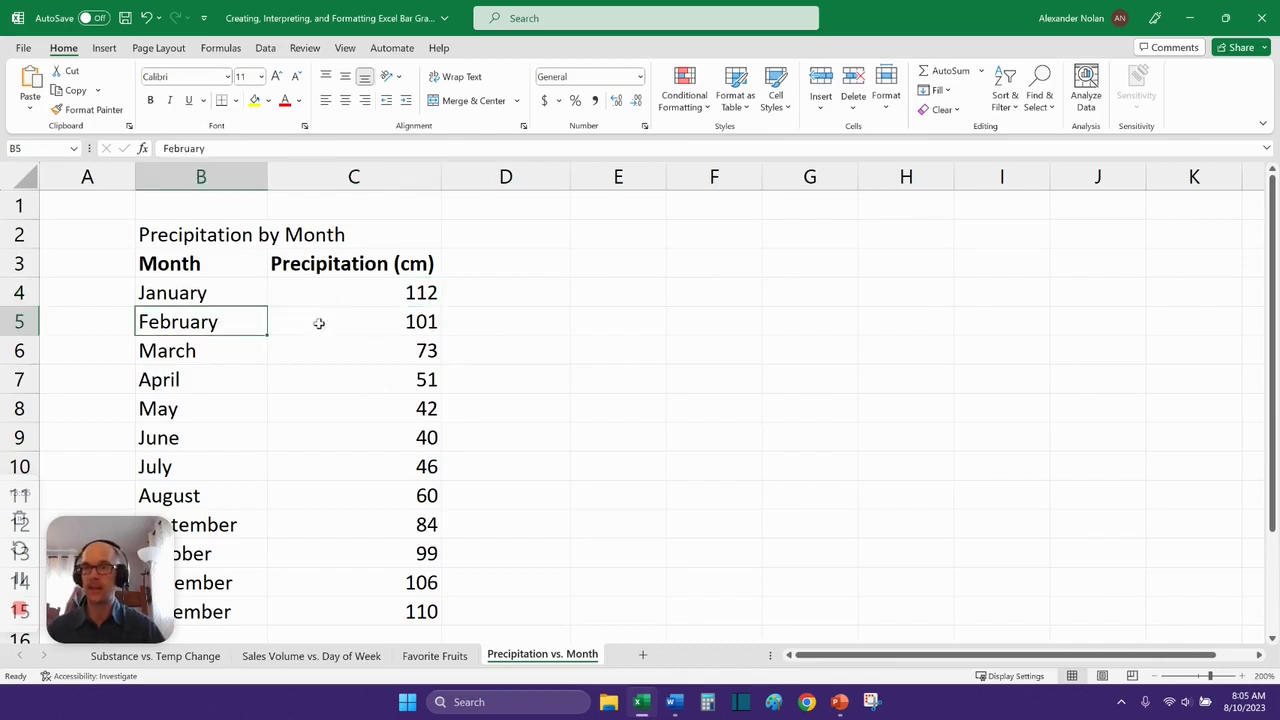
left_click(328, 320)
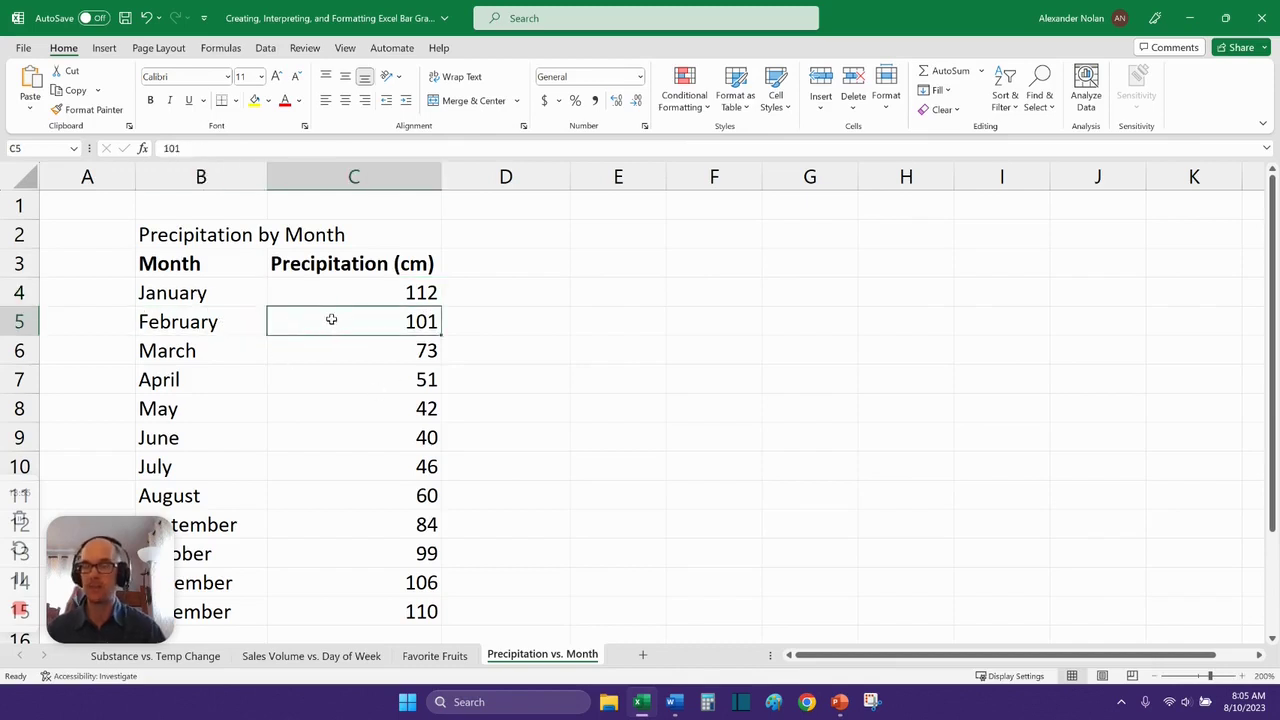
left_click(312, 658)
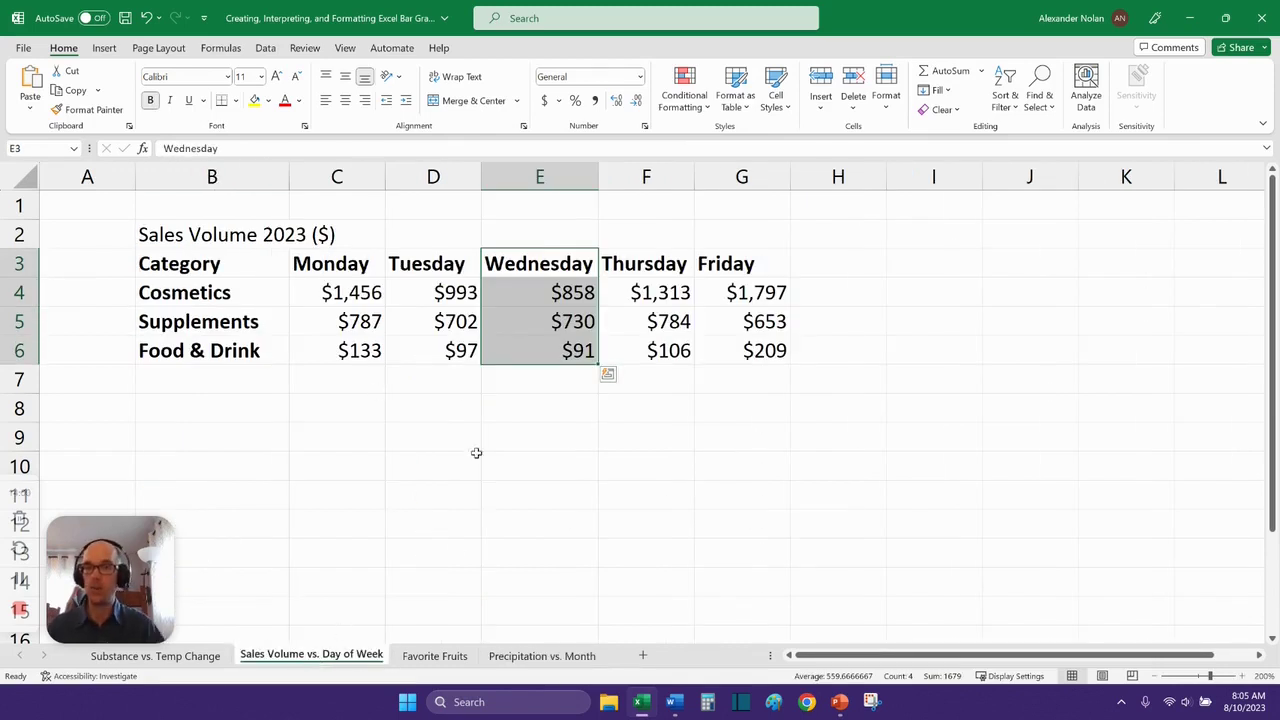
Select the whole Sales Volume table B3:G6 with labels and insert a Clustered Column chart.
left_click_drag(329, 265, 750, 352)
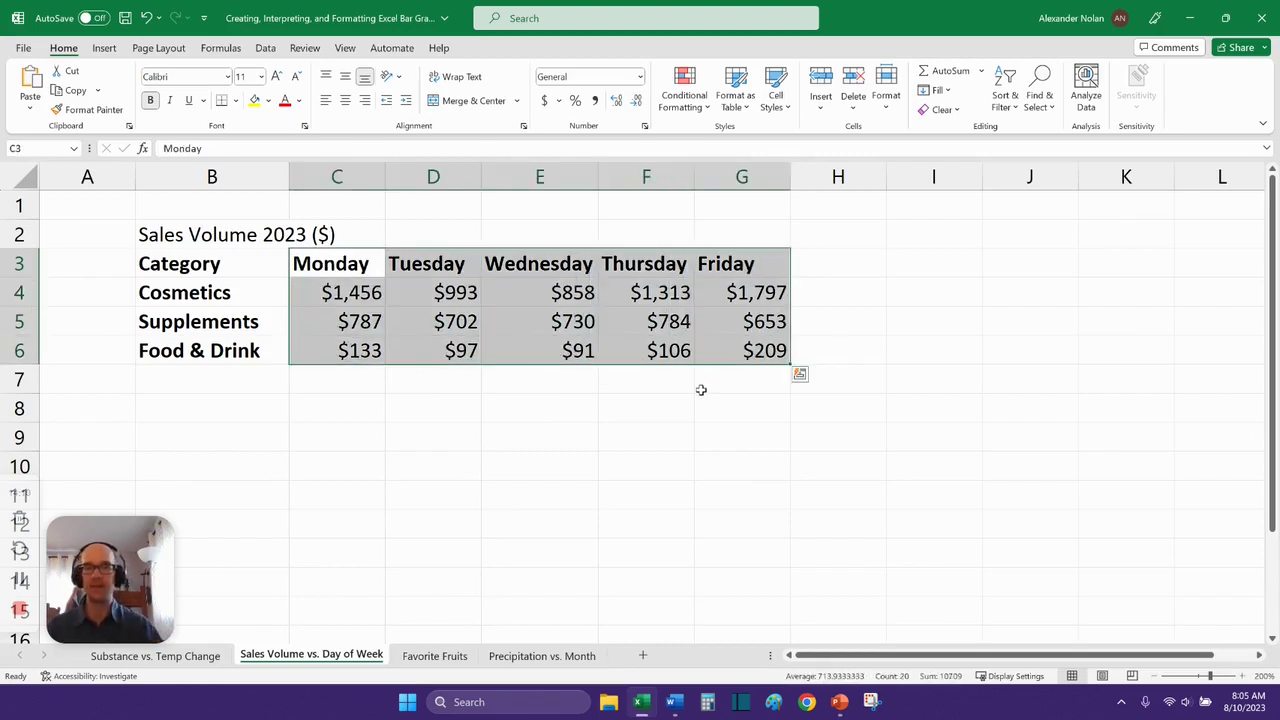
left_click(276, 290)
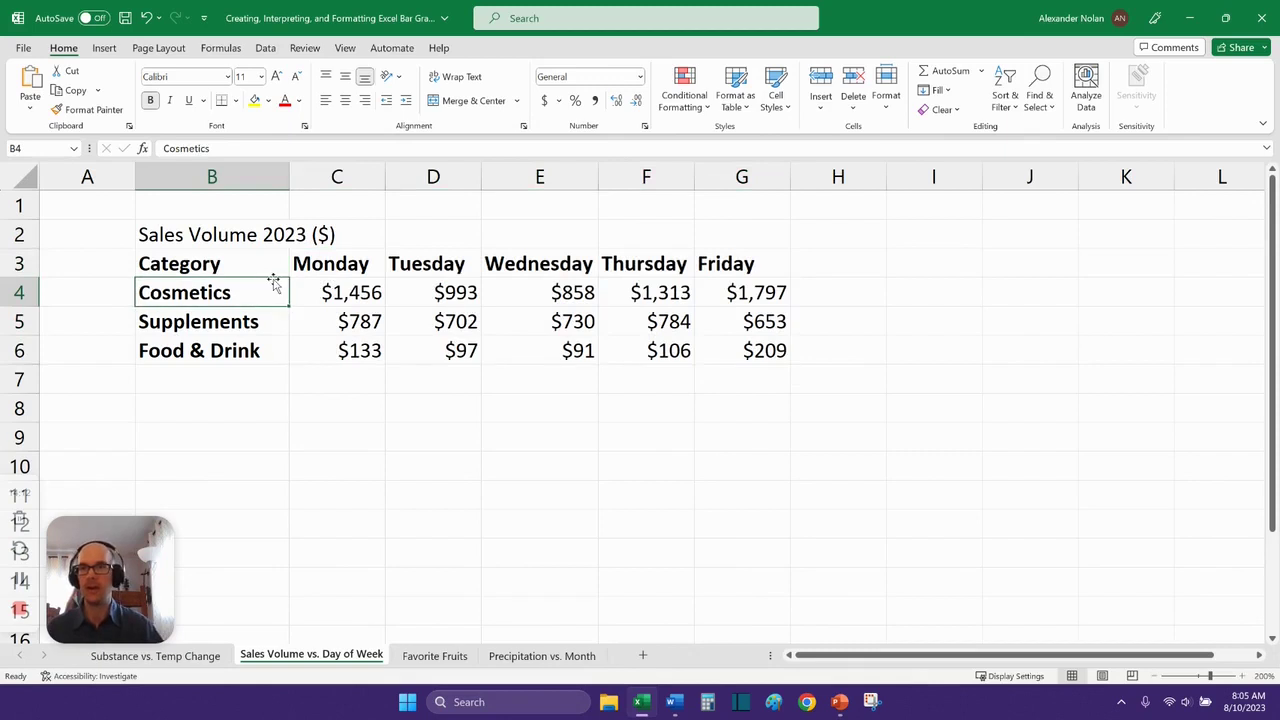
left_click_drag(356, 265, 734, 262)
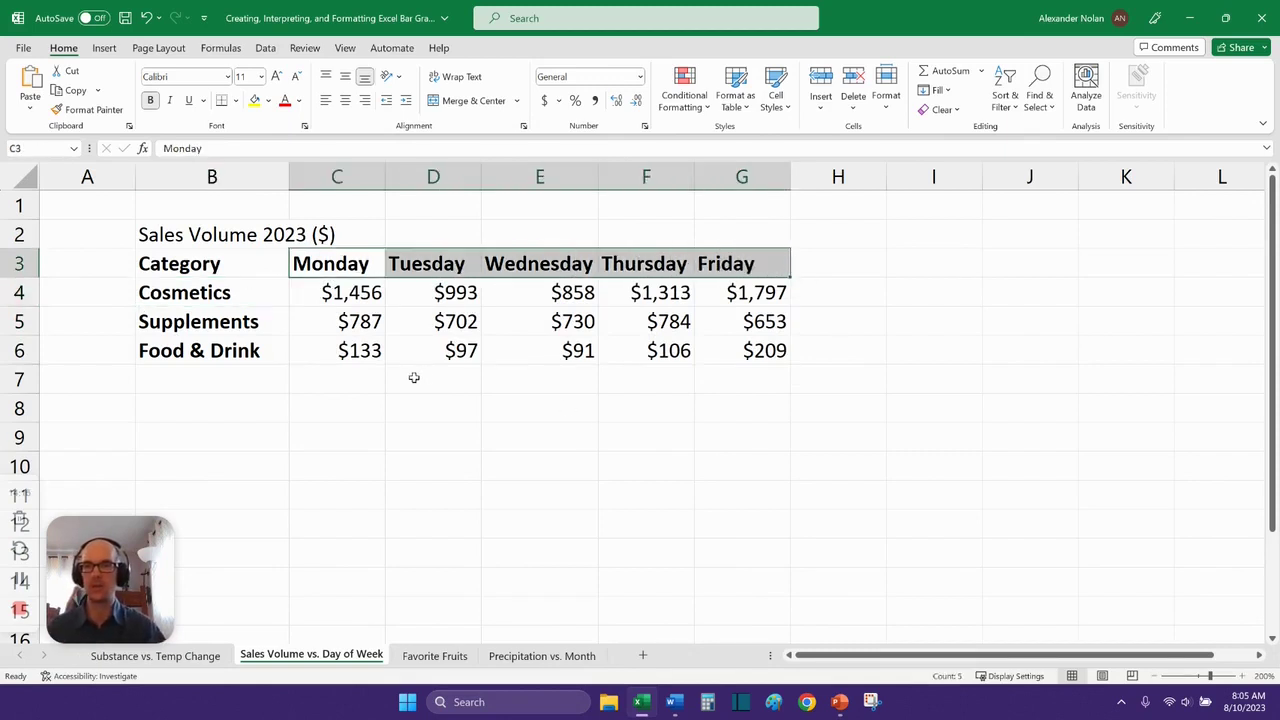
left_click(341, 385)
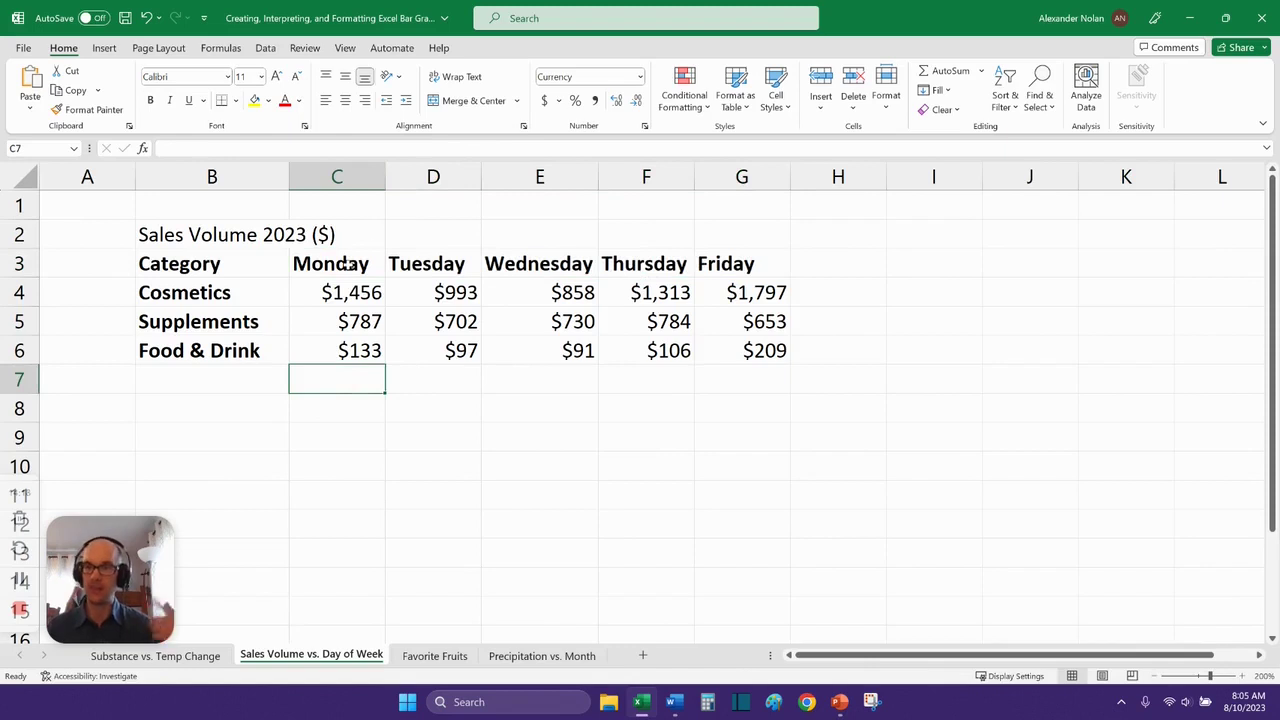
left_click_drag(212, 264, 757, 350)
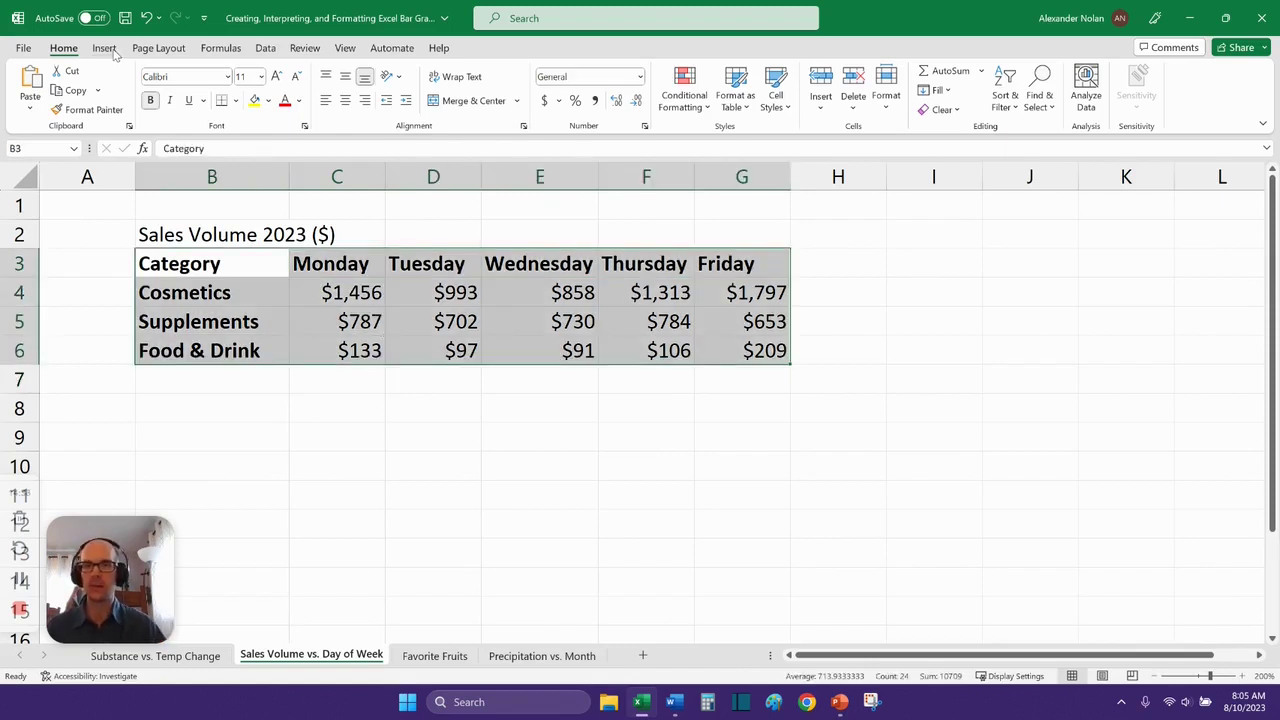
left_click(108, 49)
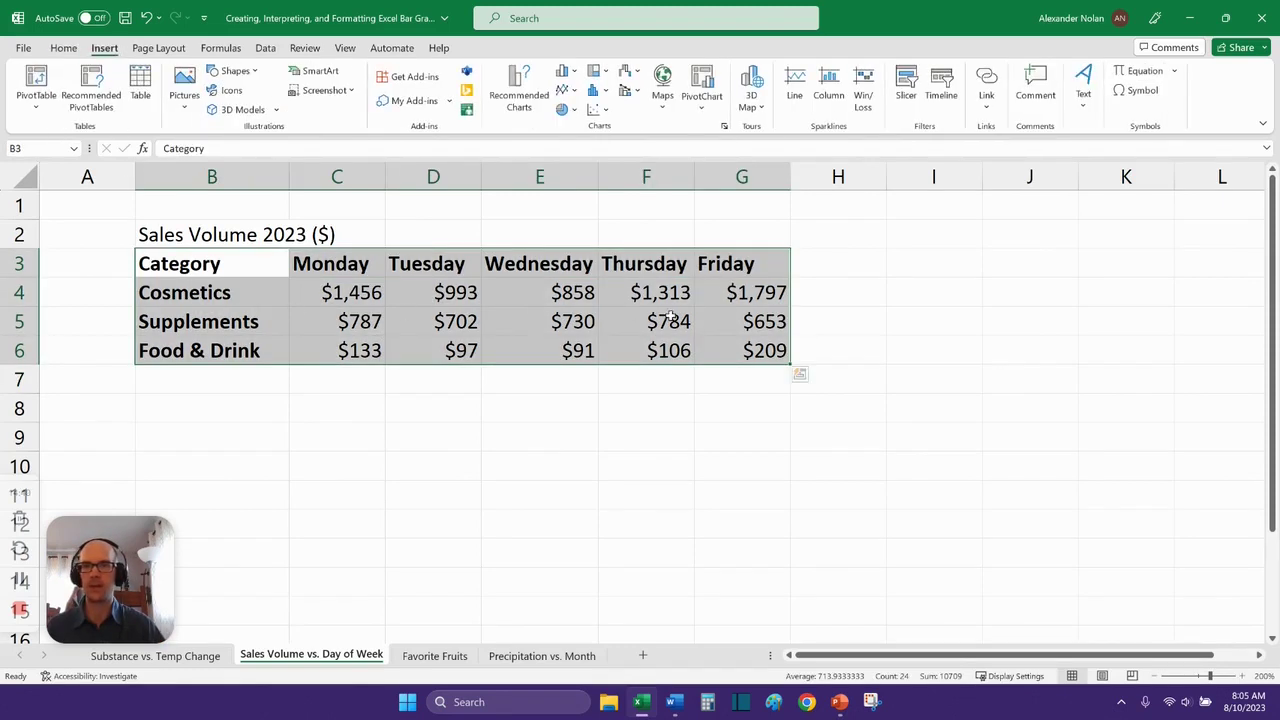
left_click(576, 74)
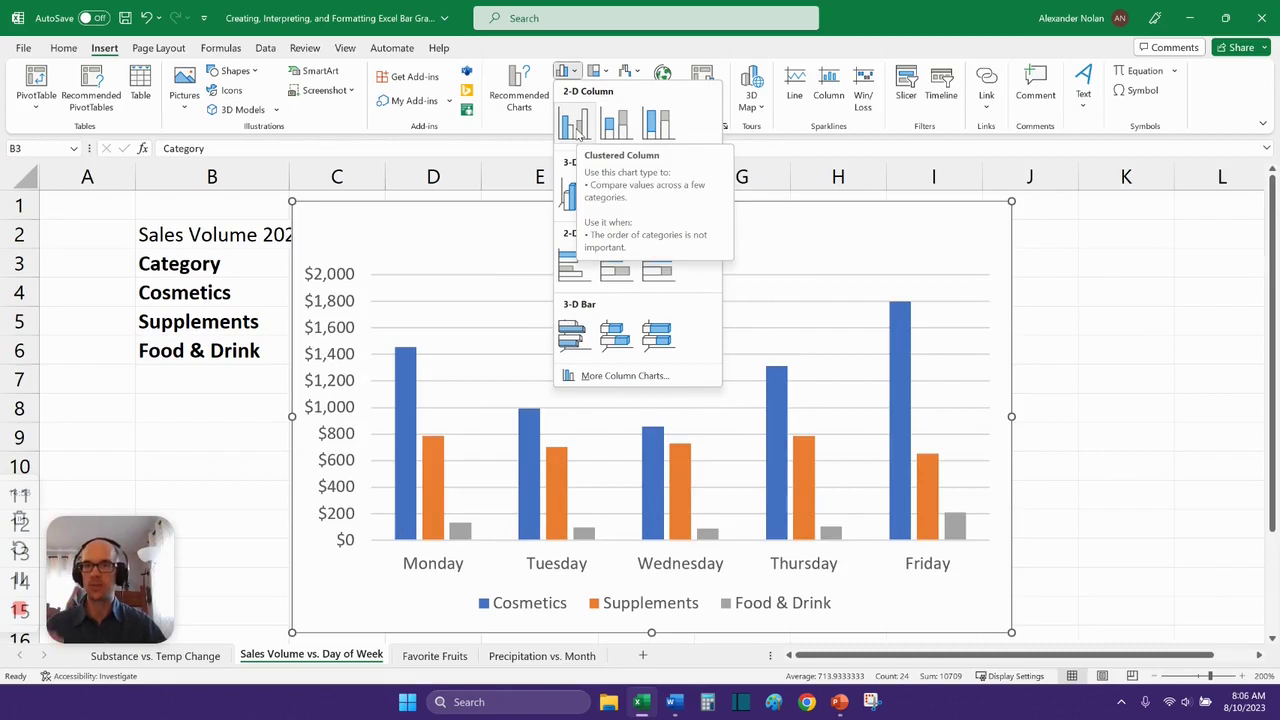
left_click(574, 126)
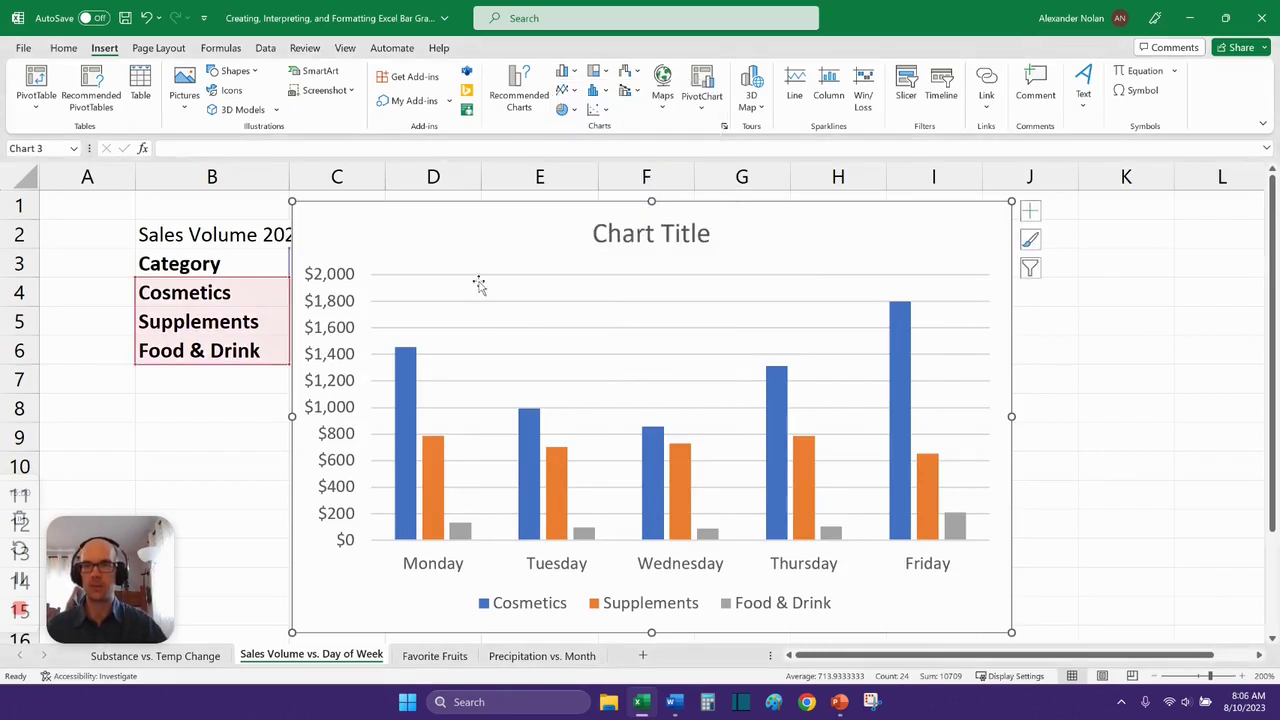
Shrink the column chart from its corners and place it just below the Sales Volume table.
left_click_drag(488, 245, 594, 252)
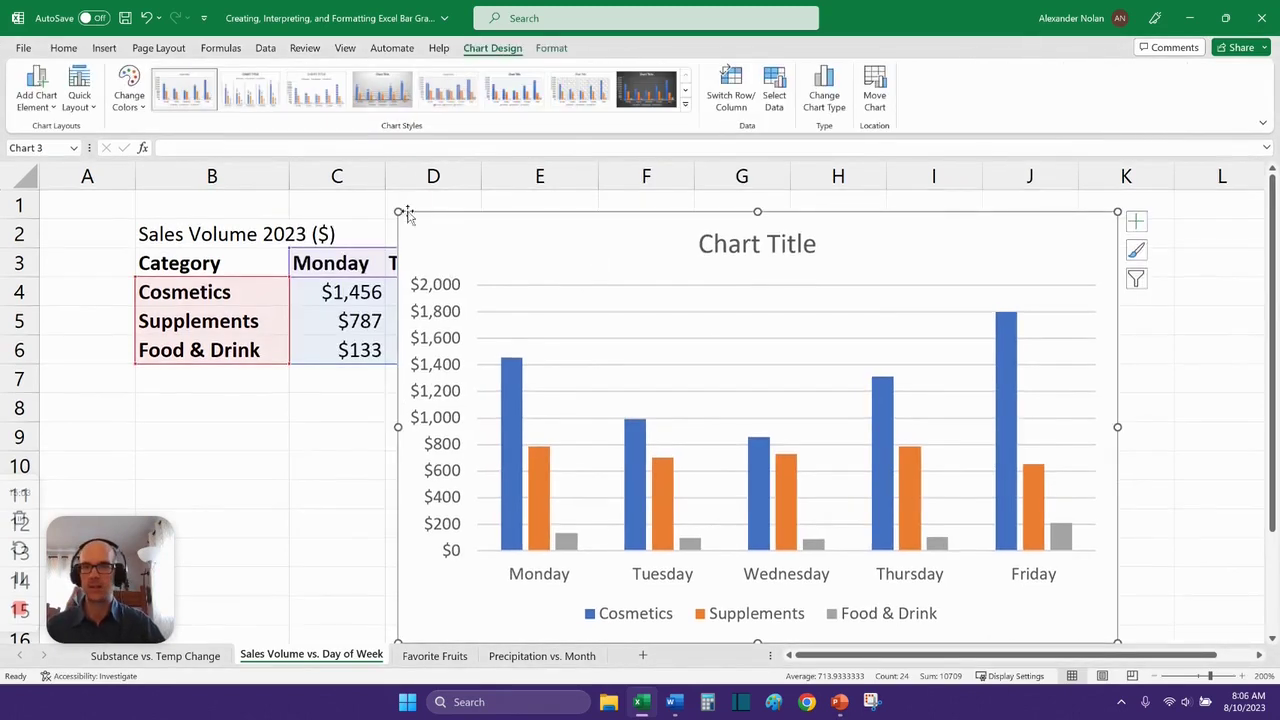
left_click_drag(398, 212, 537, 354)
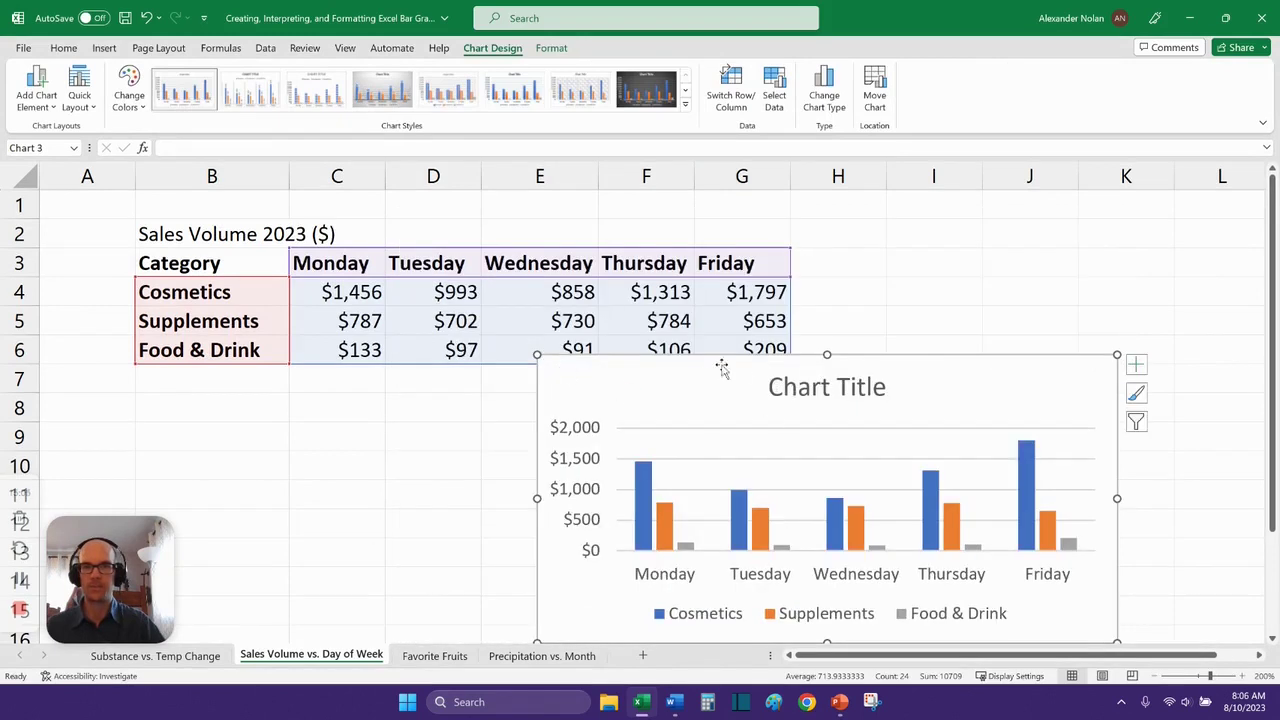
left_click_drag(723, 366, 741, 410)
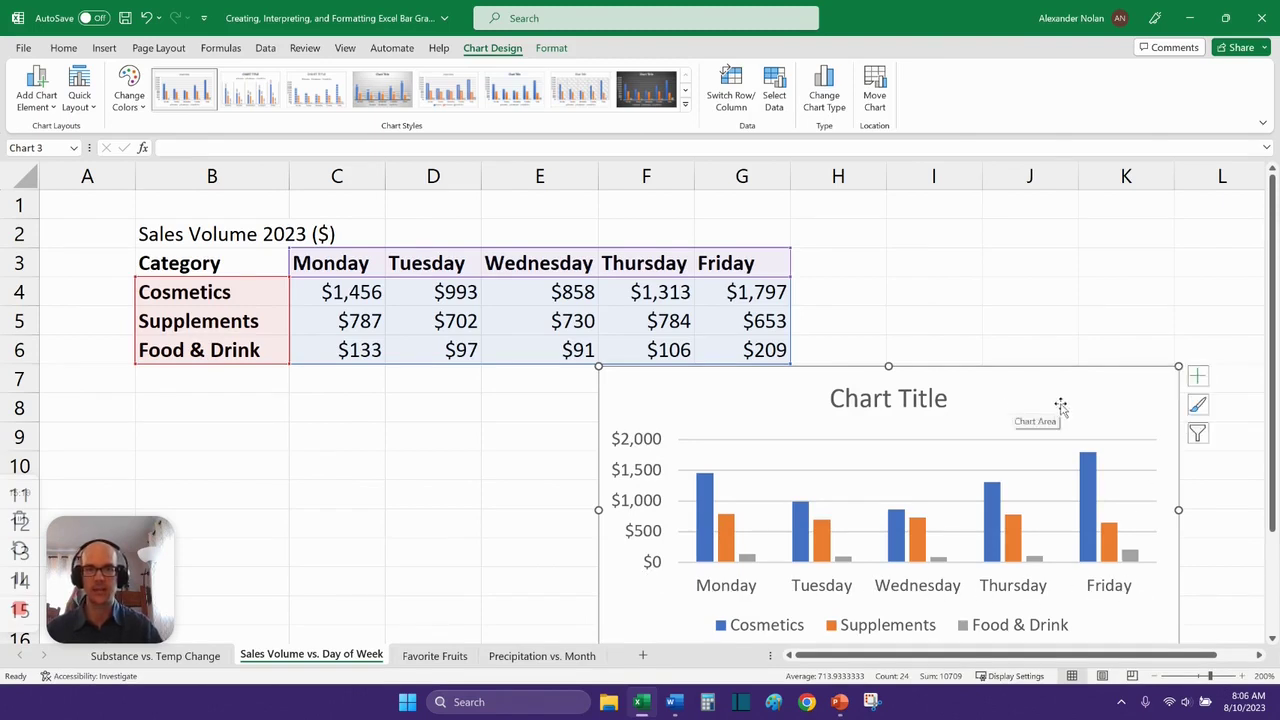
scroll(1042, 513, "down", 1)
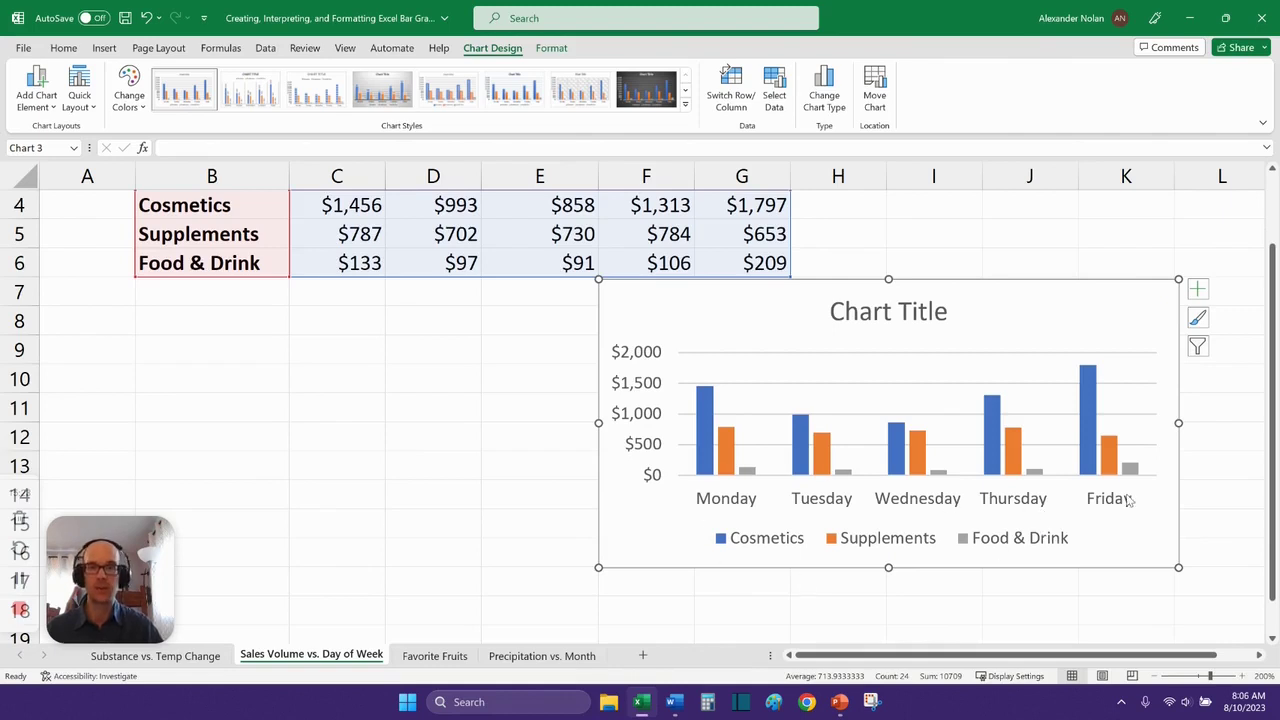
scroll(1120, 560, "up", 1)
scroll(1020, 557, "down", 1)
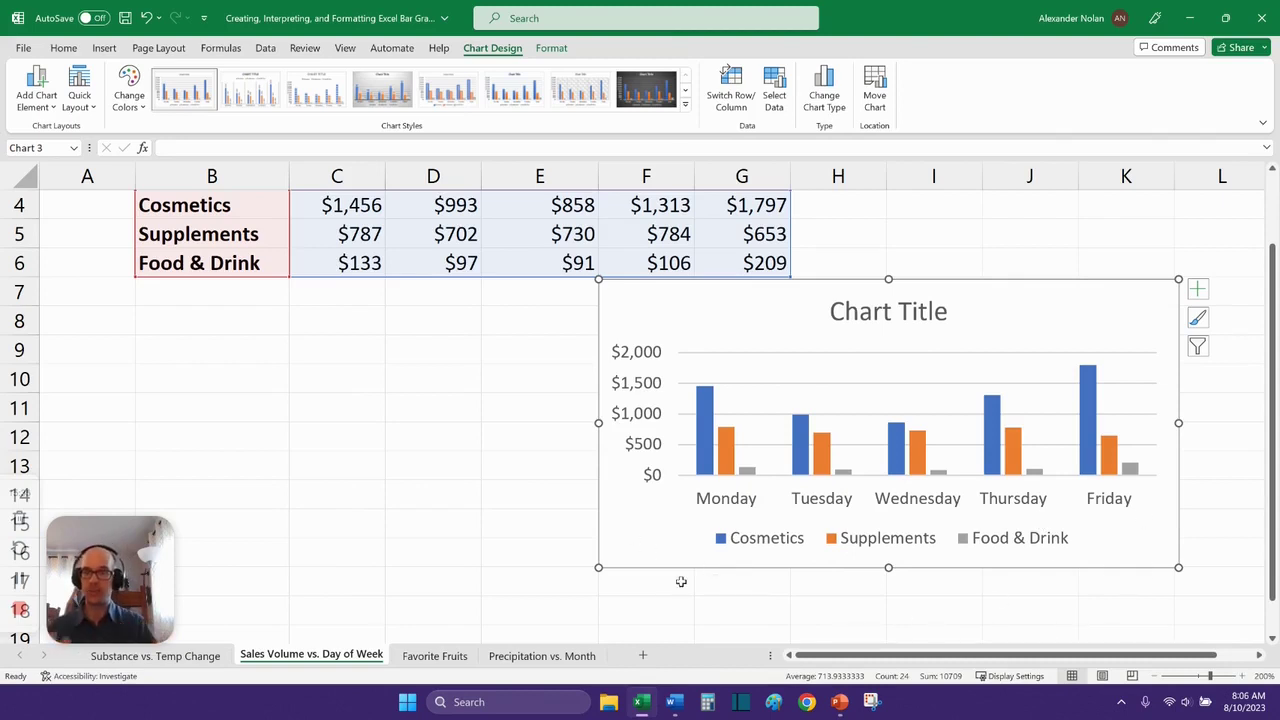
Stretch the chart taller from its bottom edge and inspect the Cosmetics series.
scroll(791, 509, "down", 1)
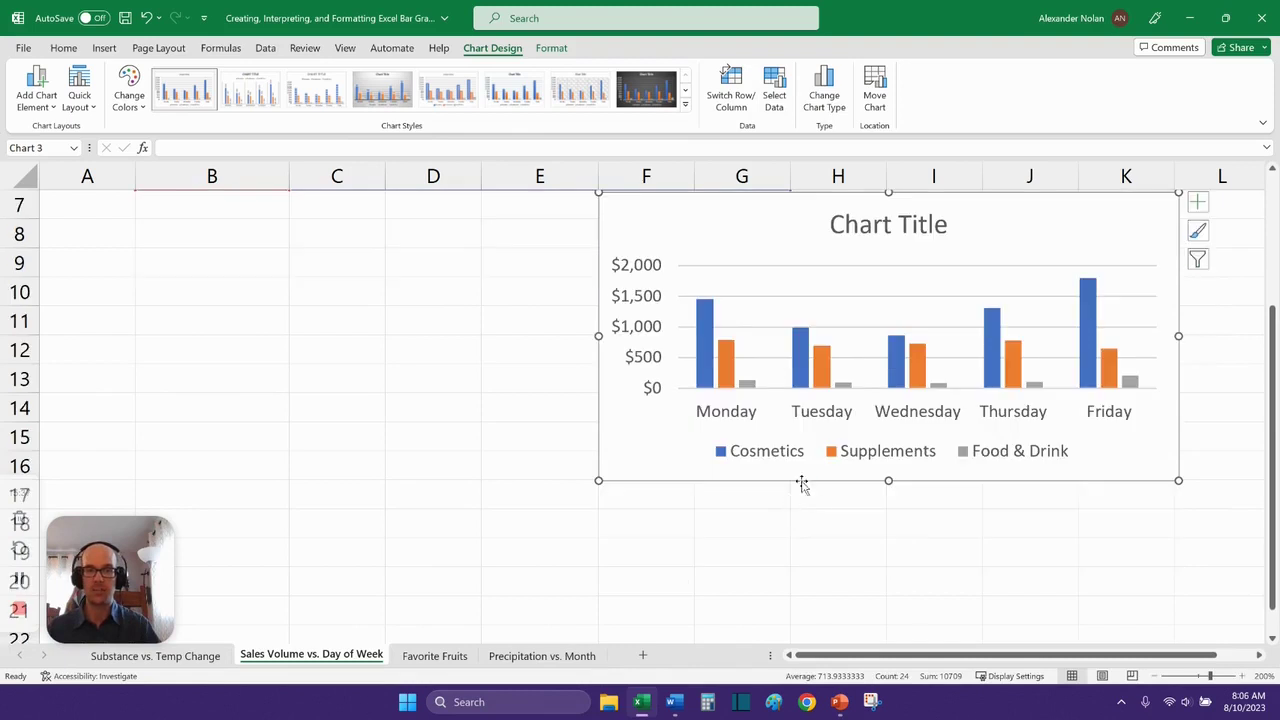
left_click_drag(886, 481, 925, 571)
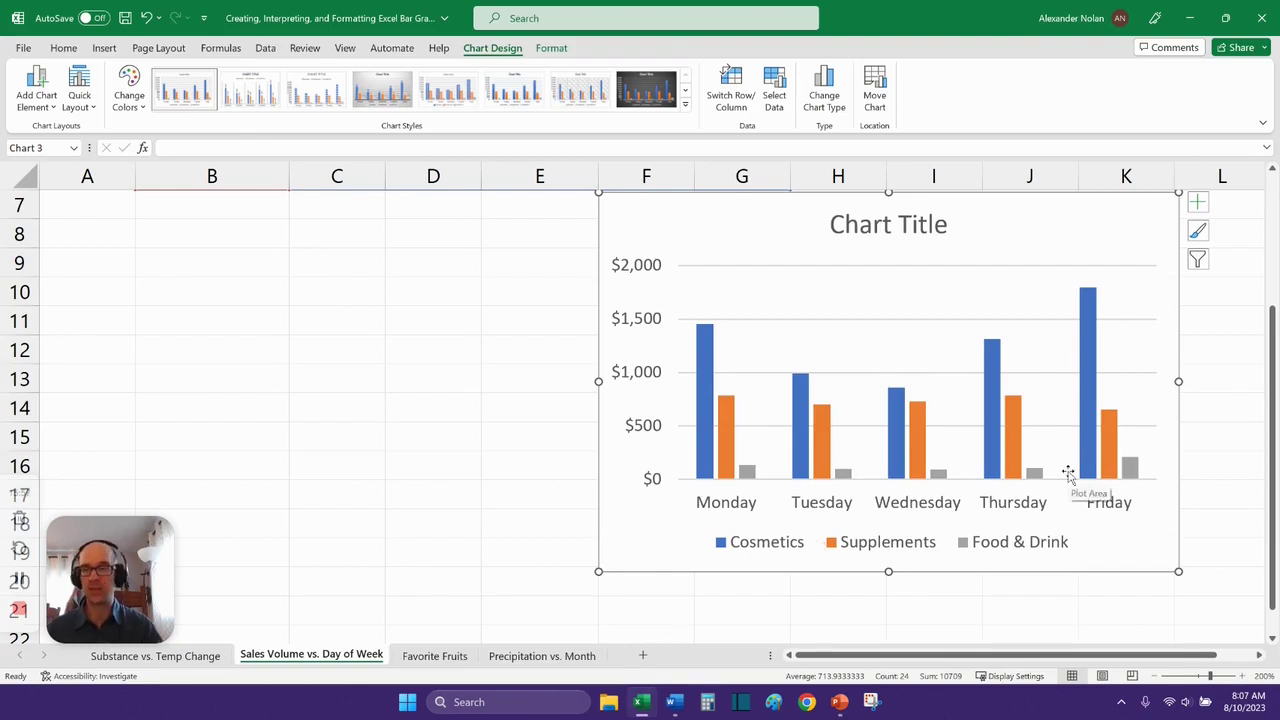
left_click(705, 430)
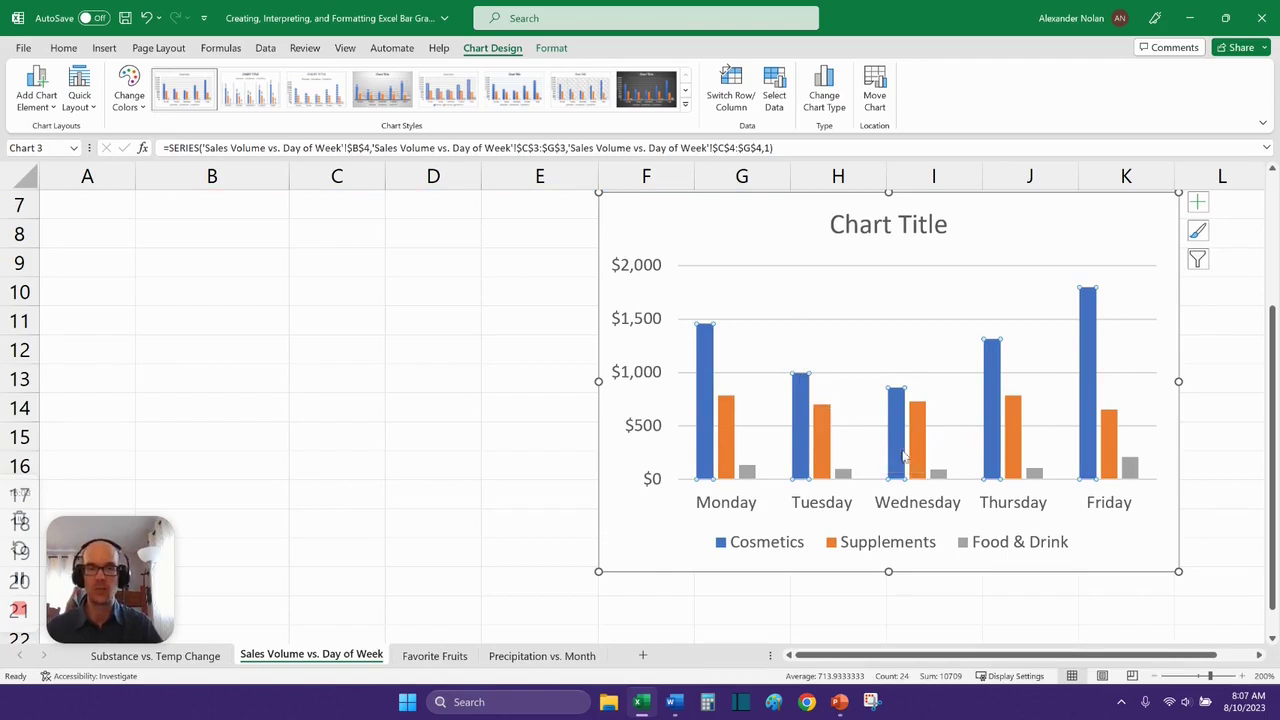
left_click(647, 548)
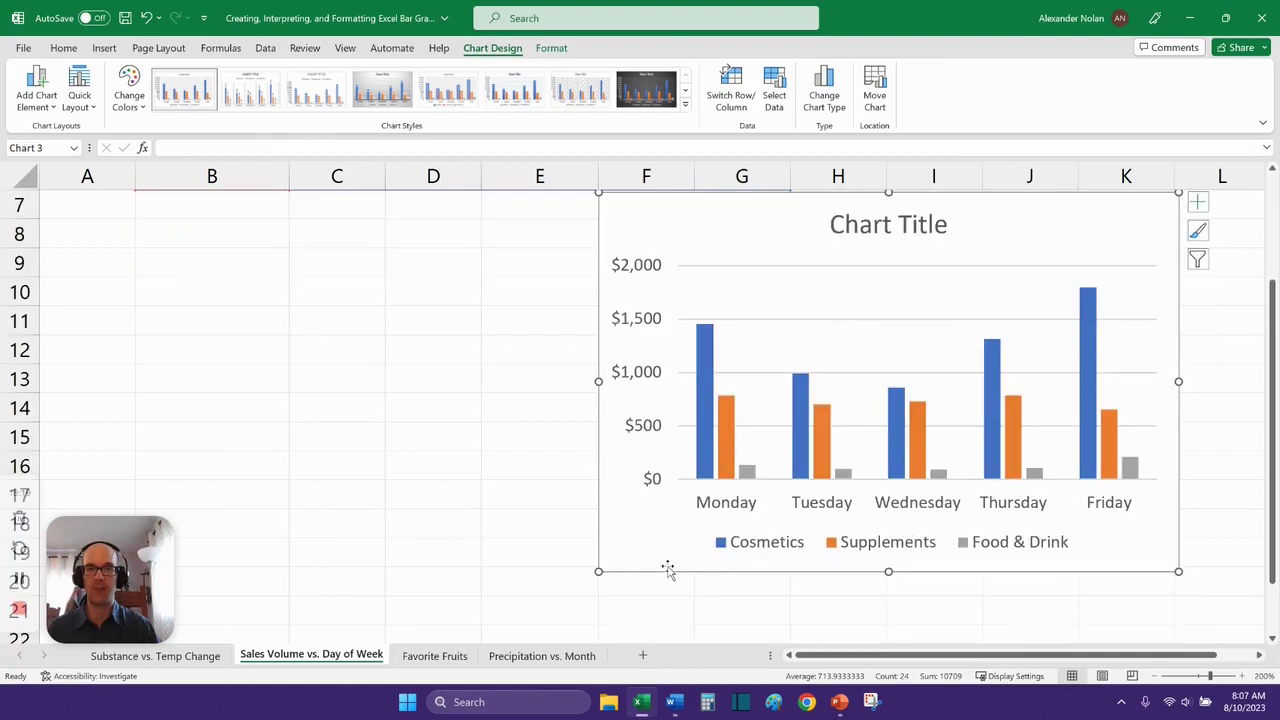
scroll(667, 568, "up", 1)
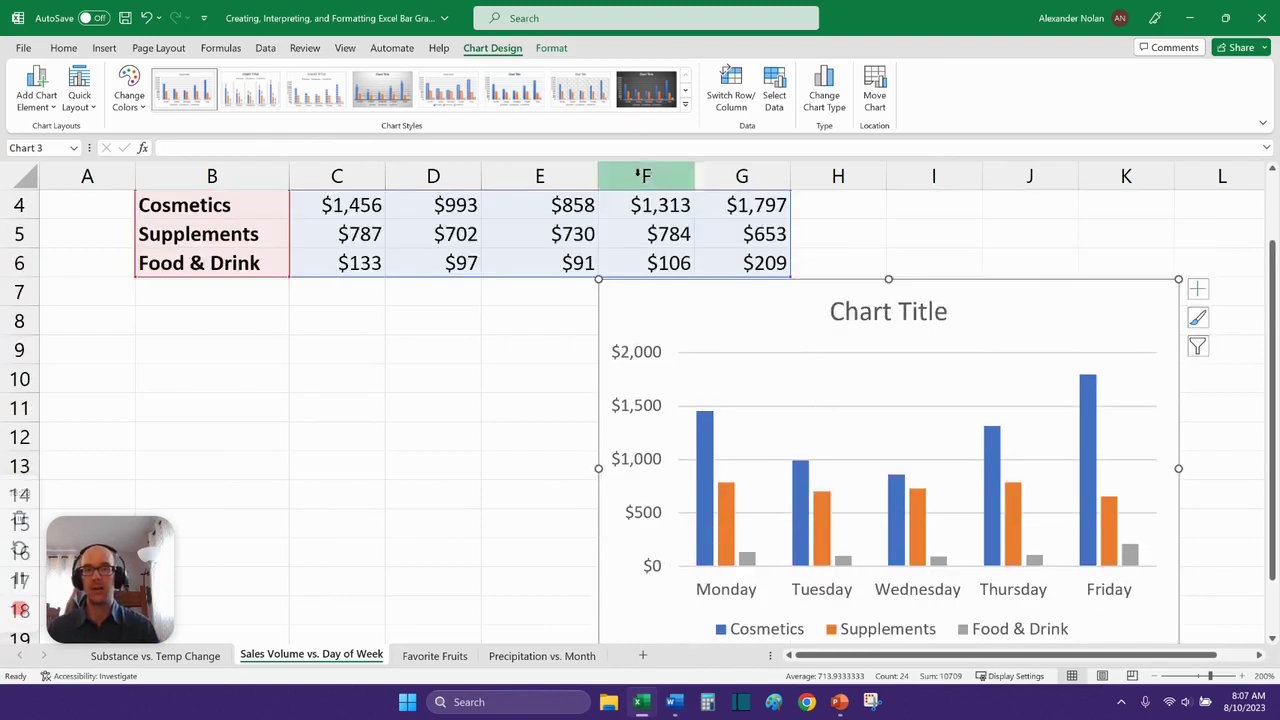
right_click(869, 437)
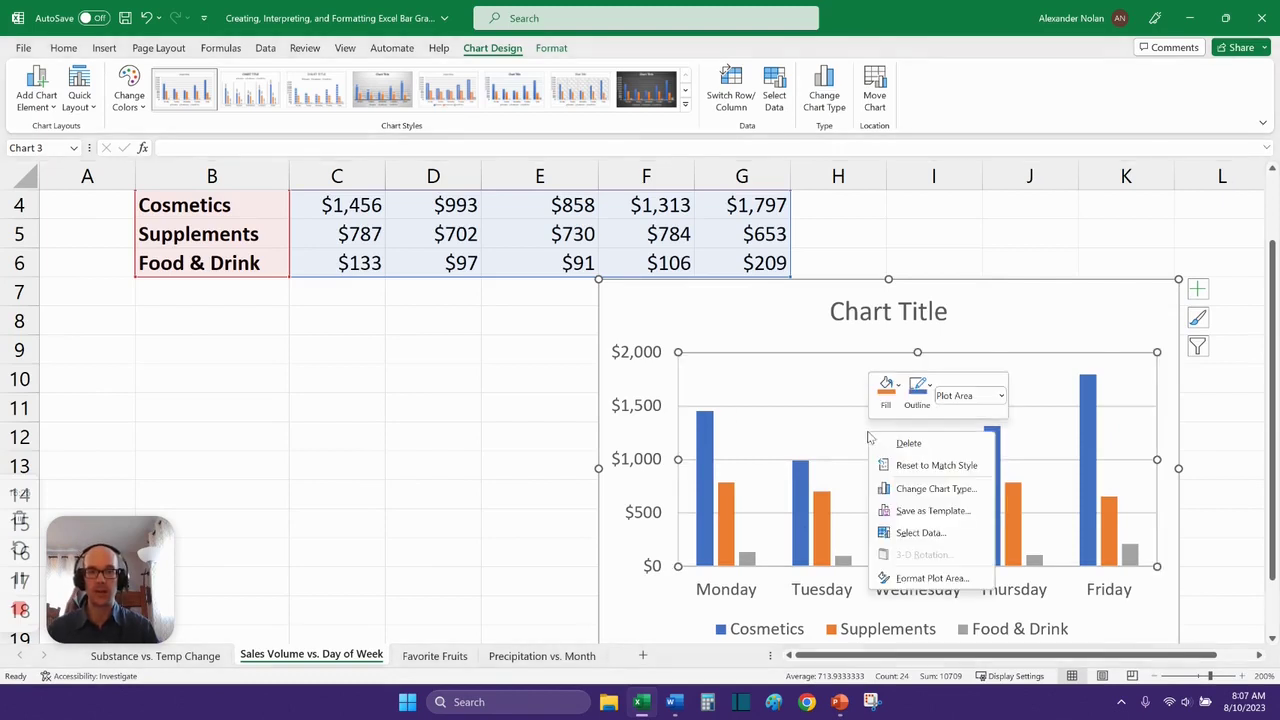
Change the chart type from the plot area to 100% Stacked Column.
left_click(931, 489)
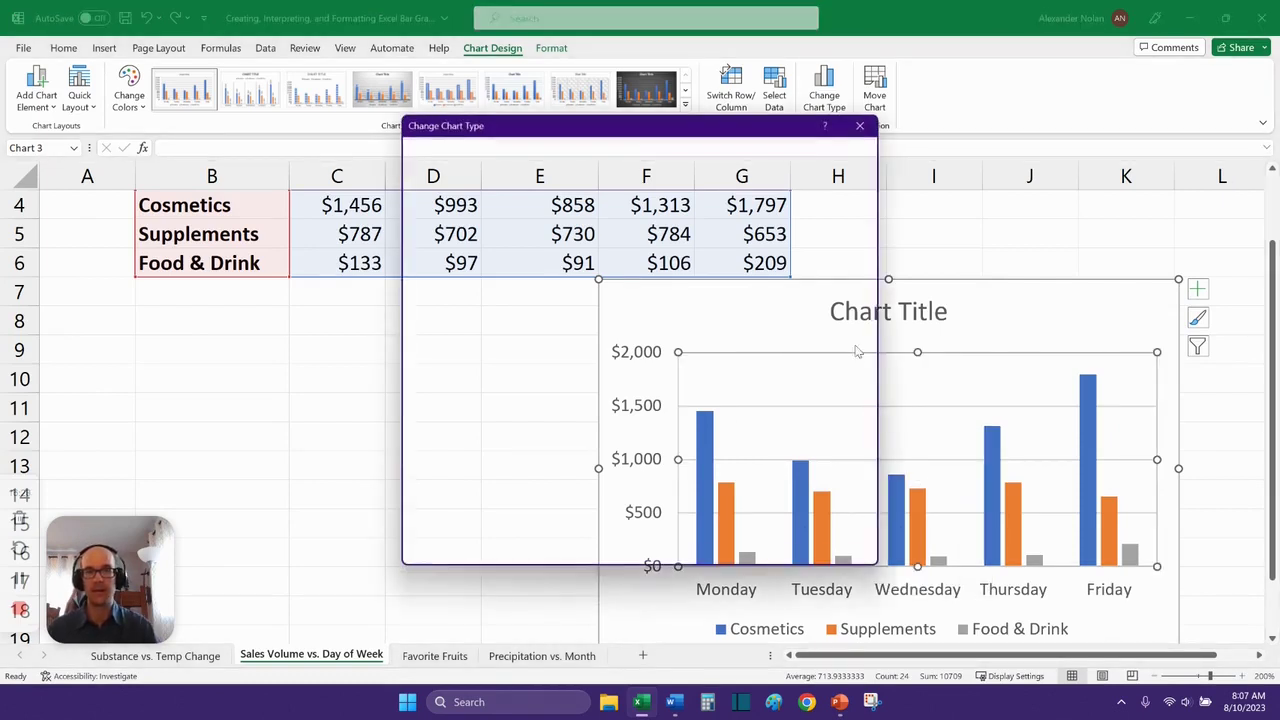
left_click(583, 196)
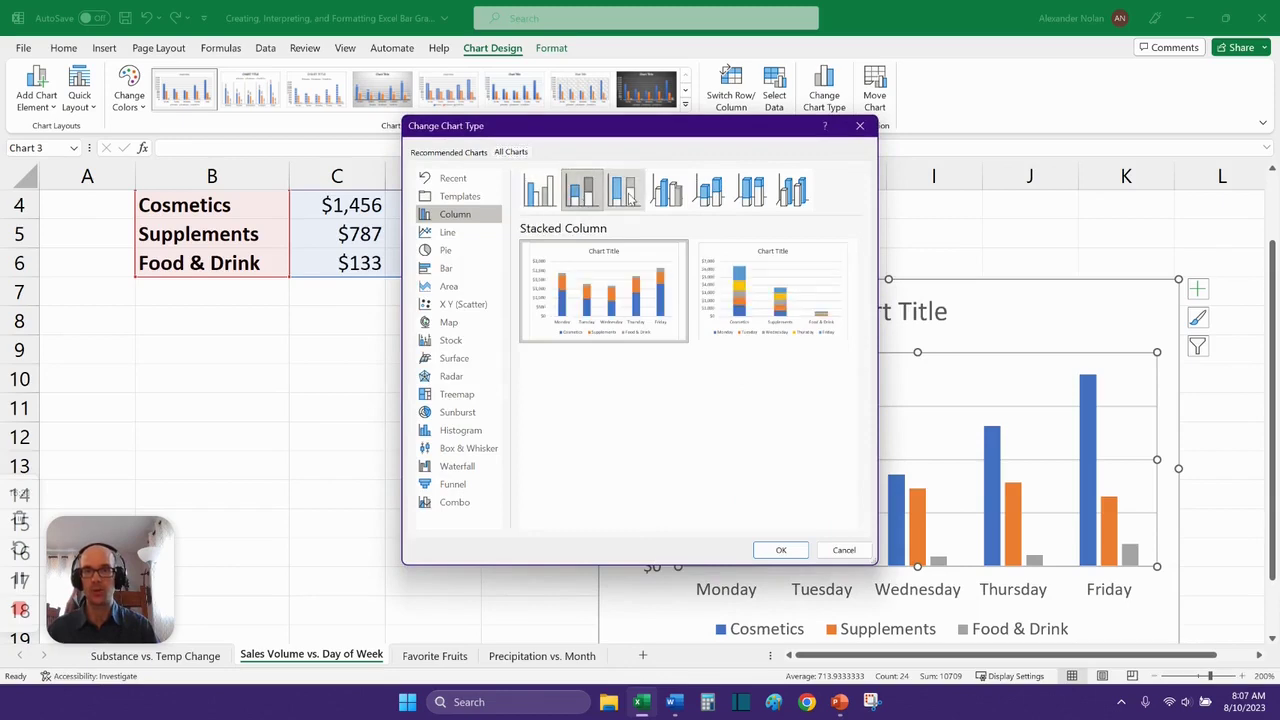
left_click(622, 192)
mouse_move(638, 305)
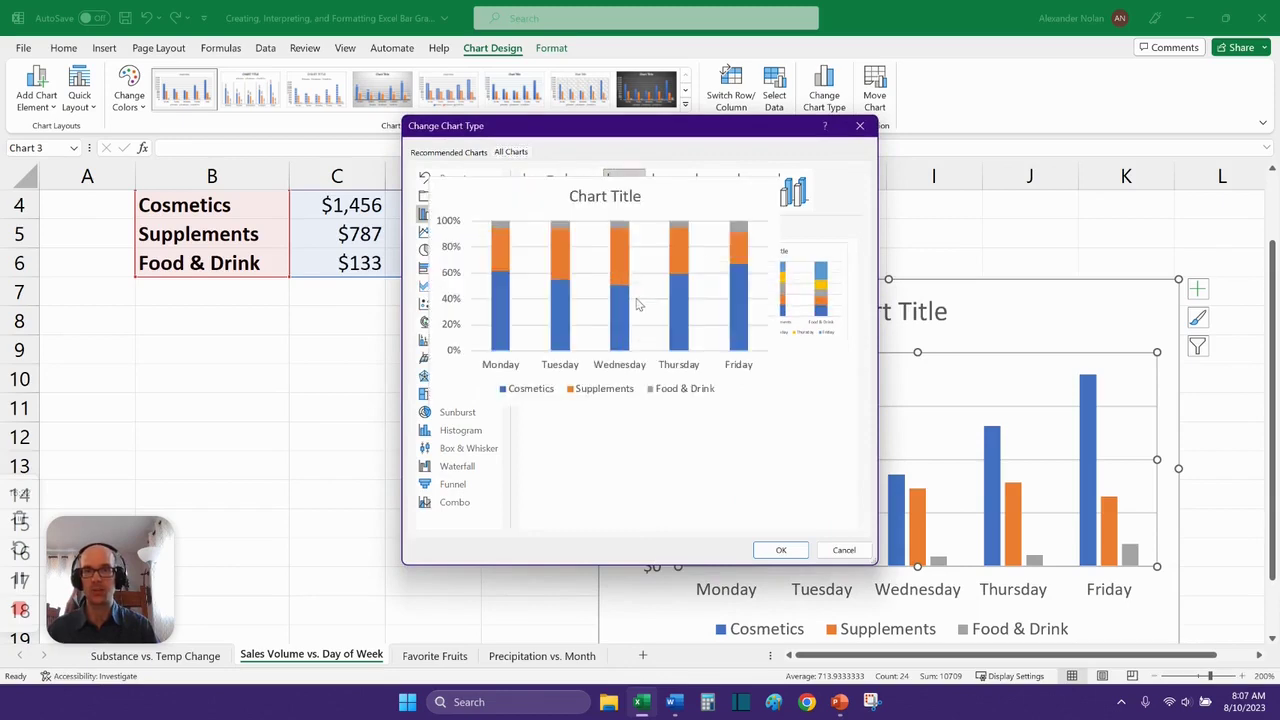
left_click(783, 553)
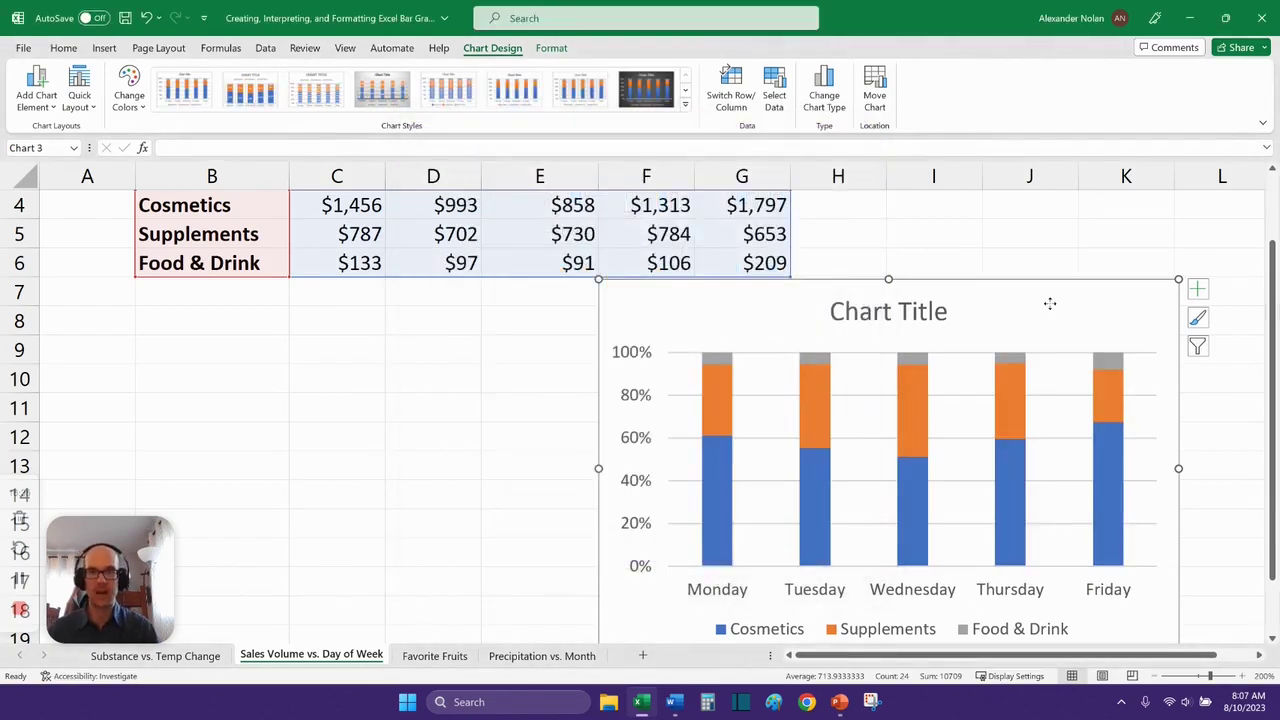
Inspect the Supplements and Cosmetics series in the 100% stacked chart, leaving the chart selected.
mouse_move(1025, 372)
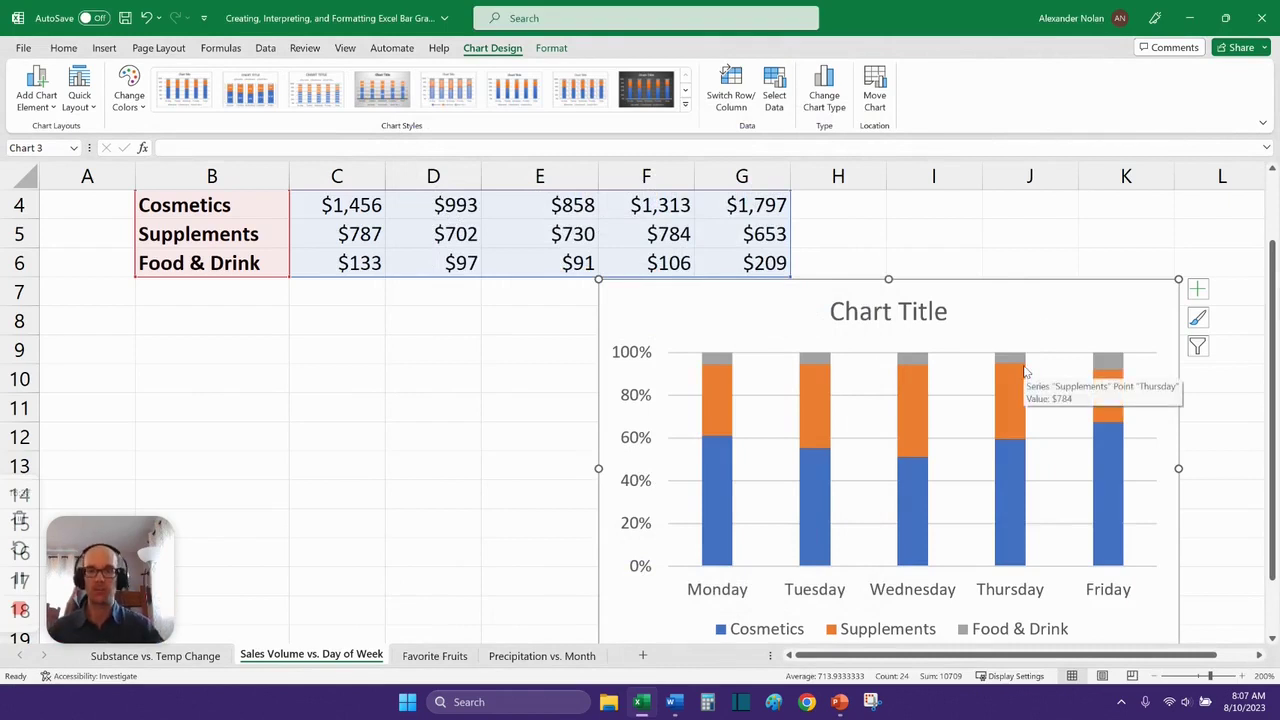
left_click(719, 413)
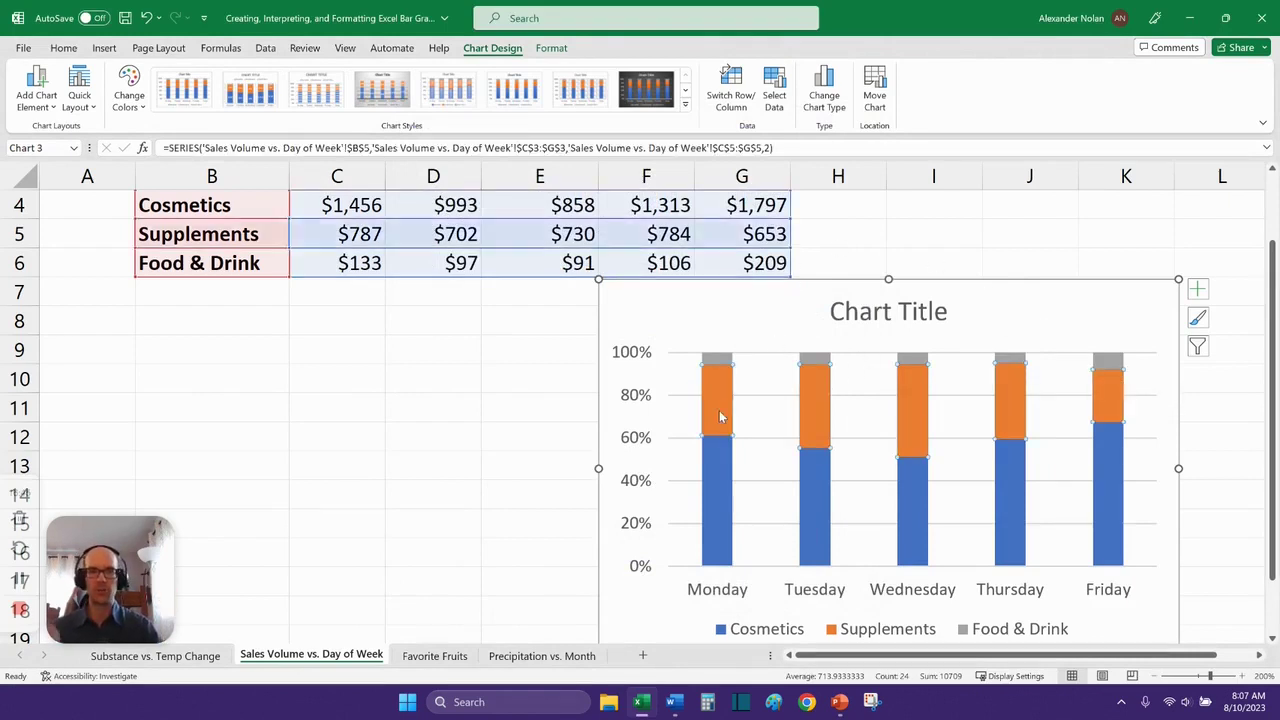
left_click(718, 466)
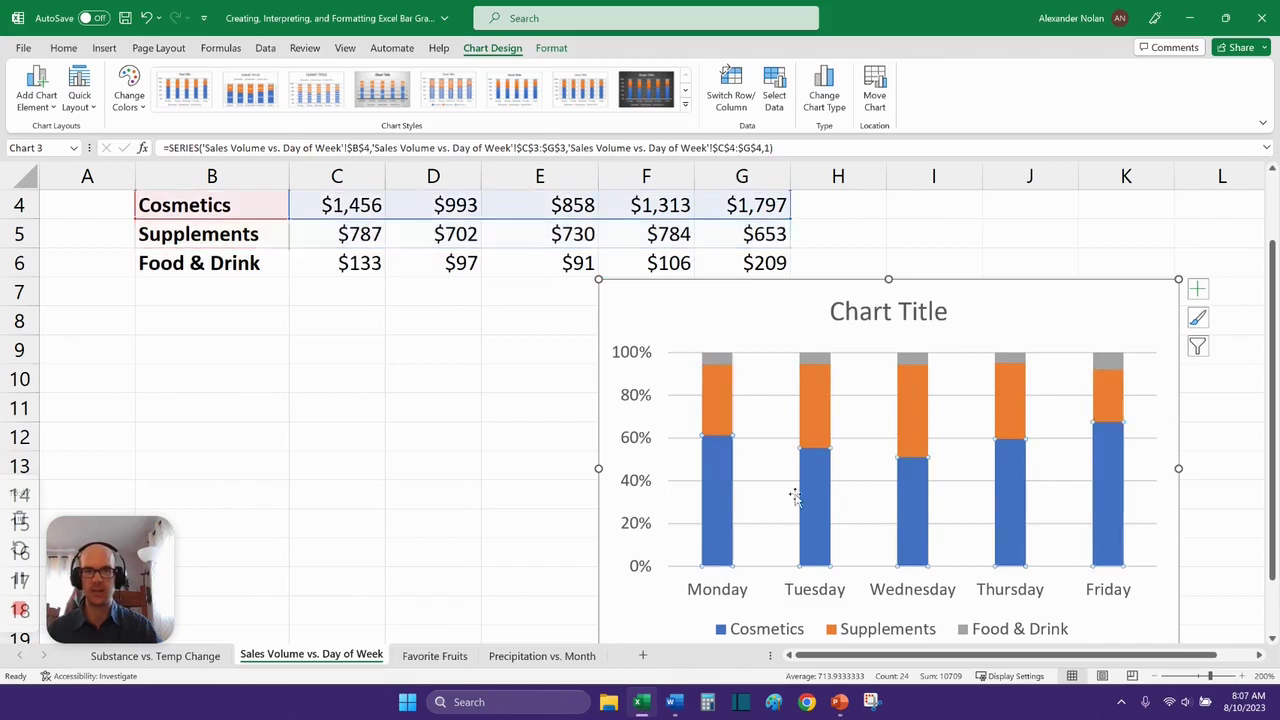
left_click(920, 424)
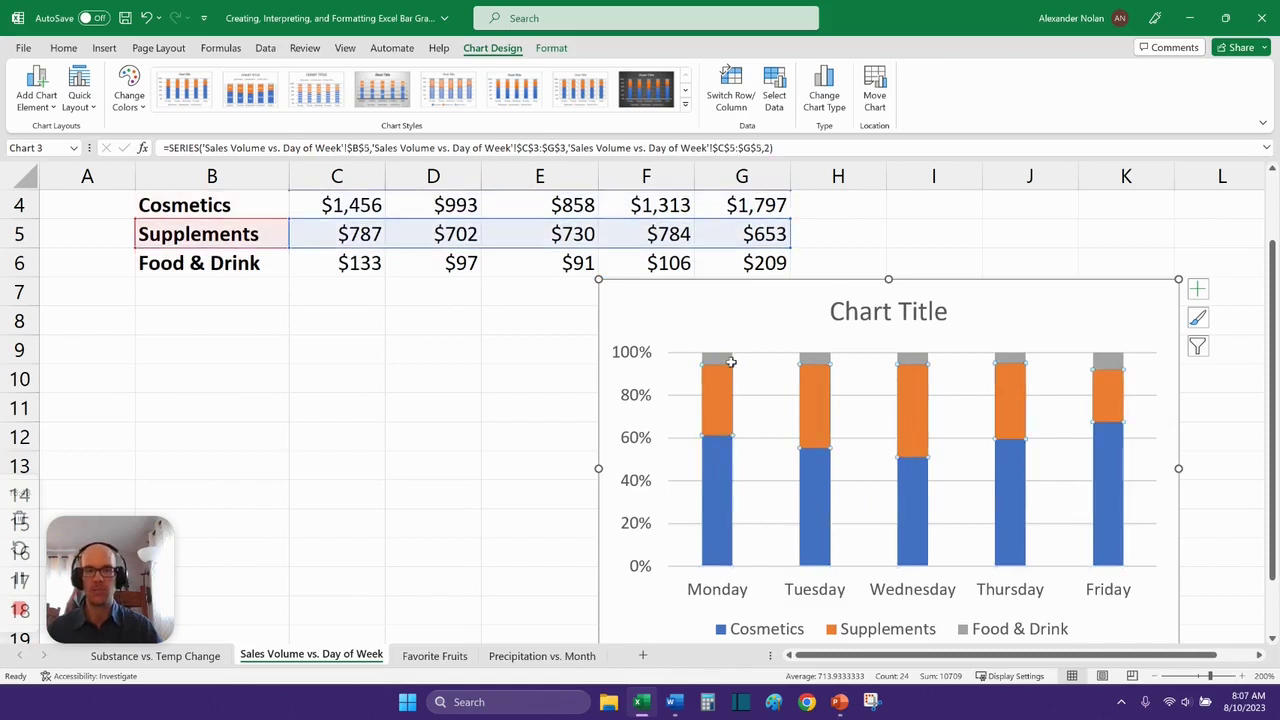
left_click(724, 335)
scroll(498, 514, "up", 1)
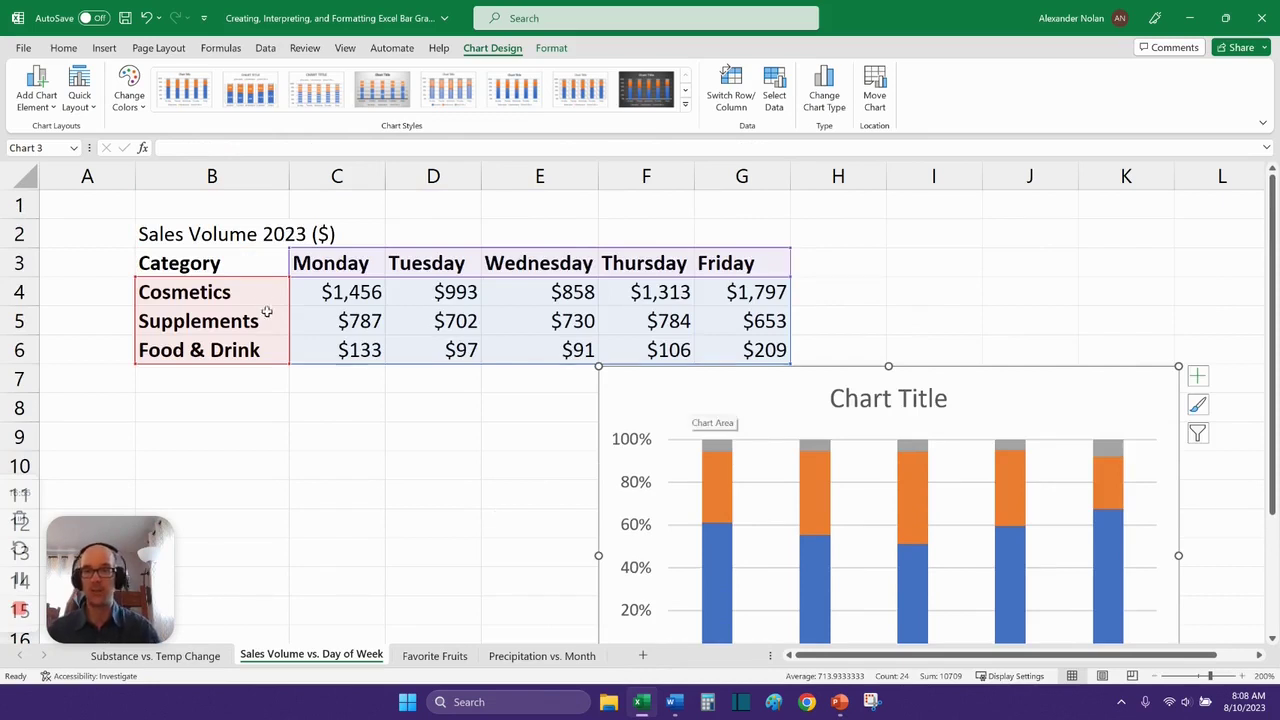
Leave the chart and highlight the Monday, Tuesday and Wednesday sales columns.
key("Escape")
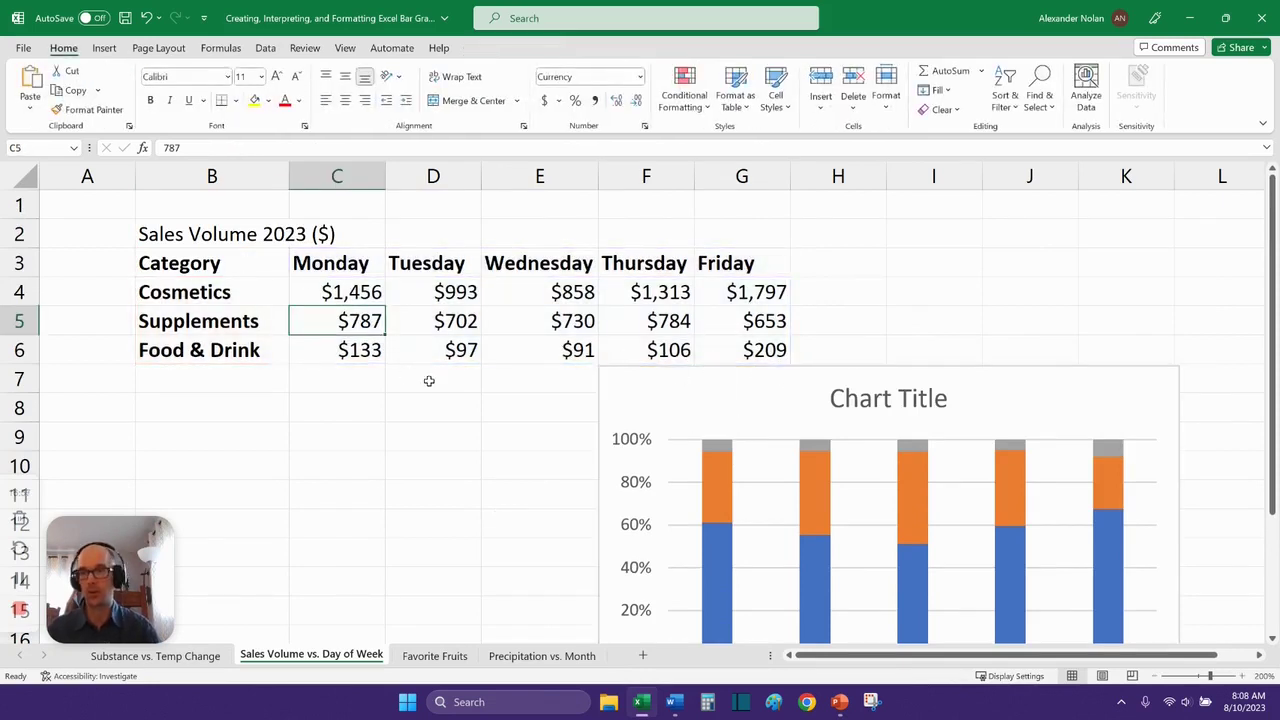
left_click(338, 265)
key("ctrl+shift+Down")
left_click(440, 265)
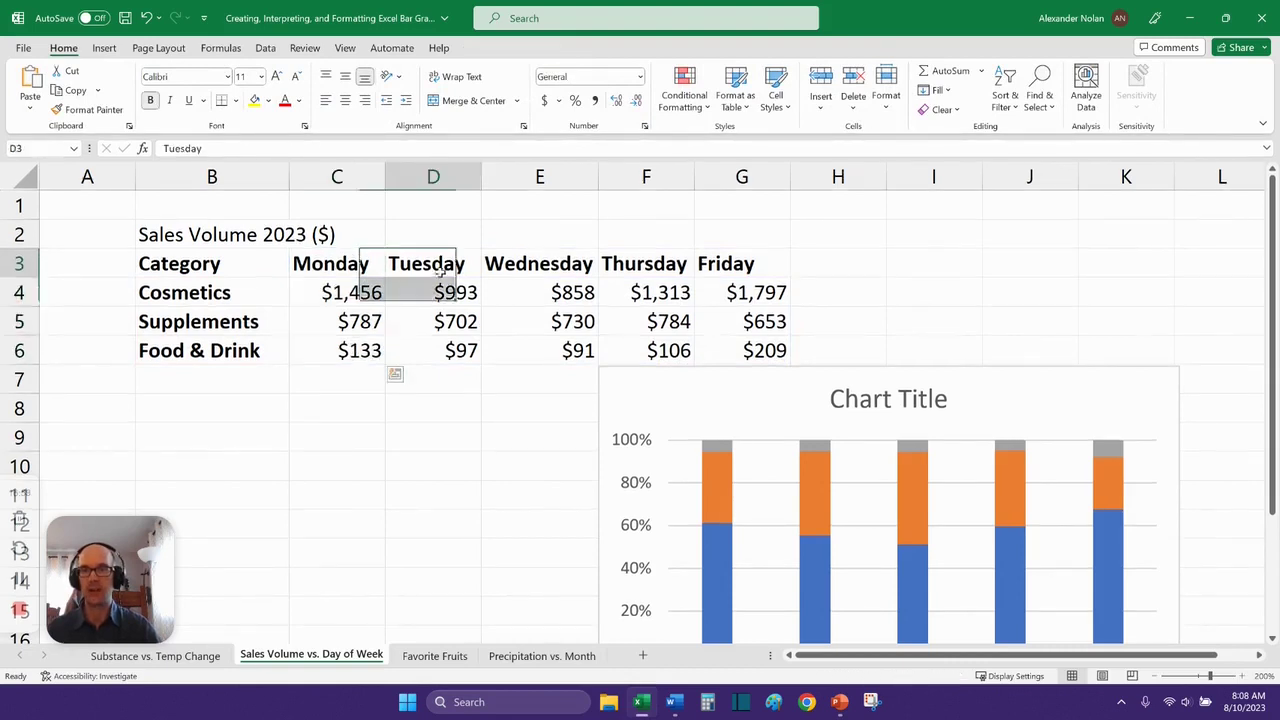
left_click_drag(440, 268, 450, 345)
left_click_drag(554, 264, 500, 348)
Highlight the Cosmetics, Supplements and Food & Drink rows, then reselect the chart.
left_click_drag(214, 294, 745, 298)
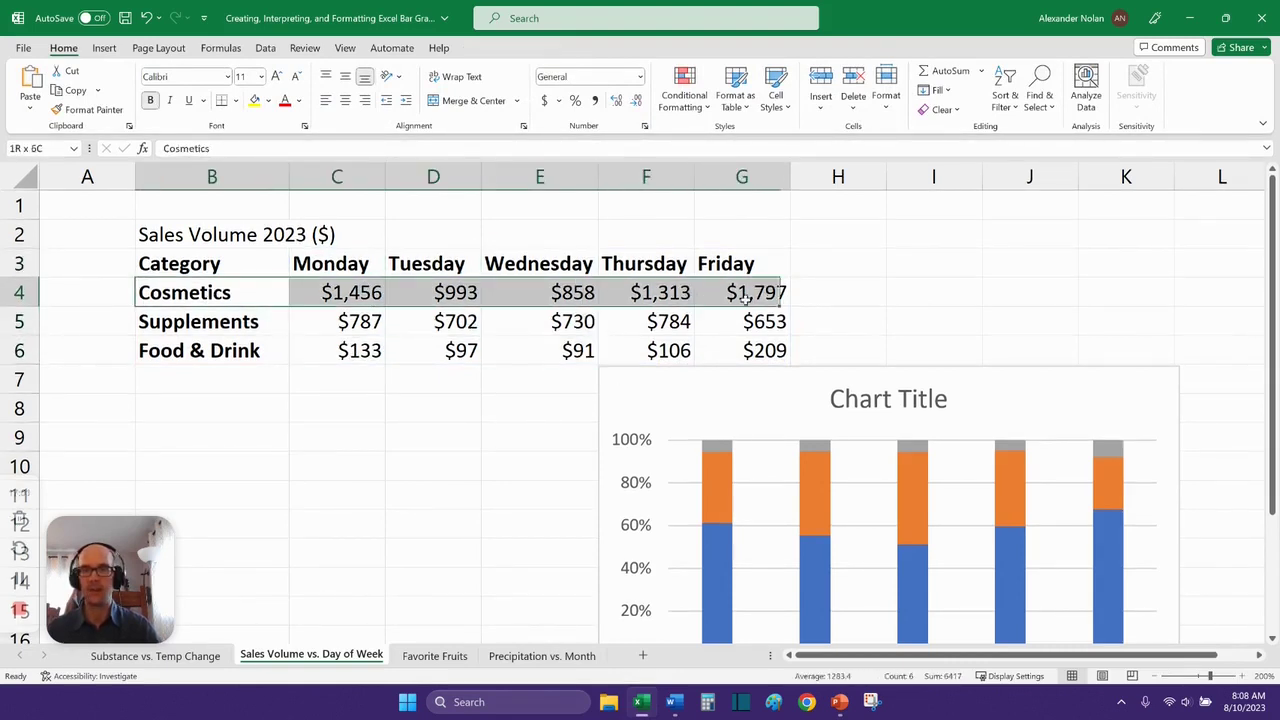
left_click_drag(220, 323, 750, 323)
left_click_drag(194, 351, 728, 396)
left_click(743, 386)
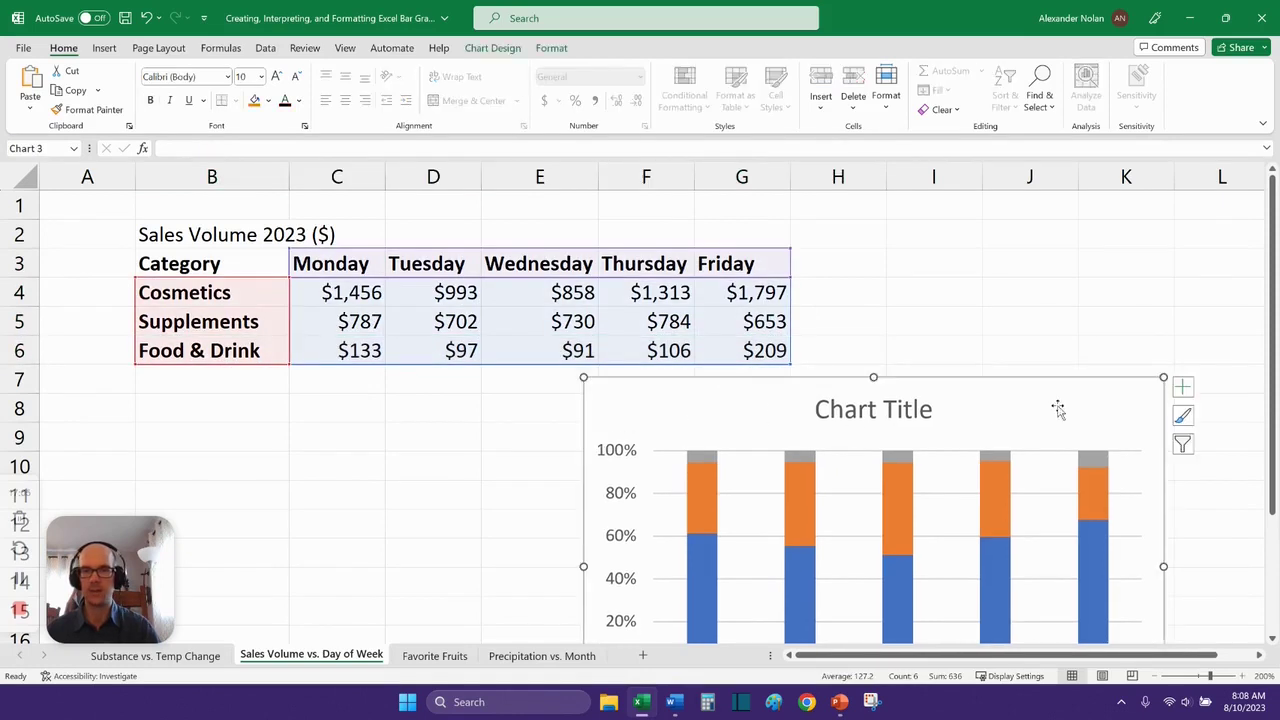